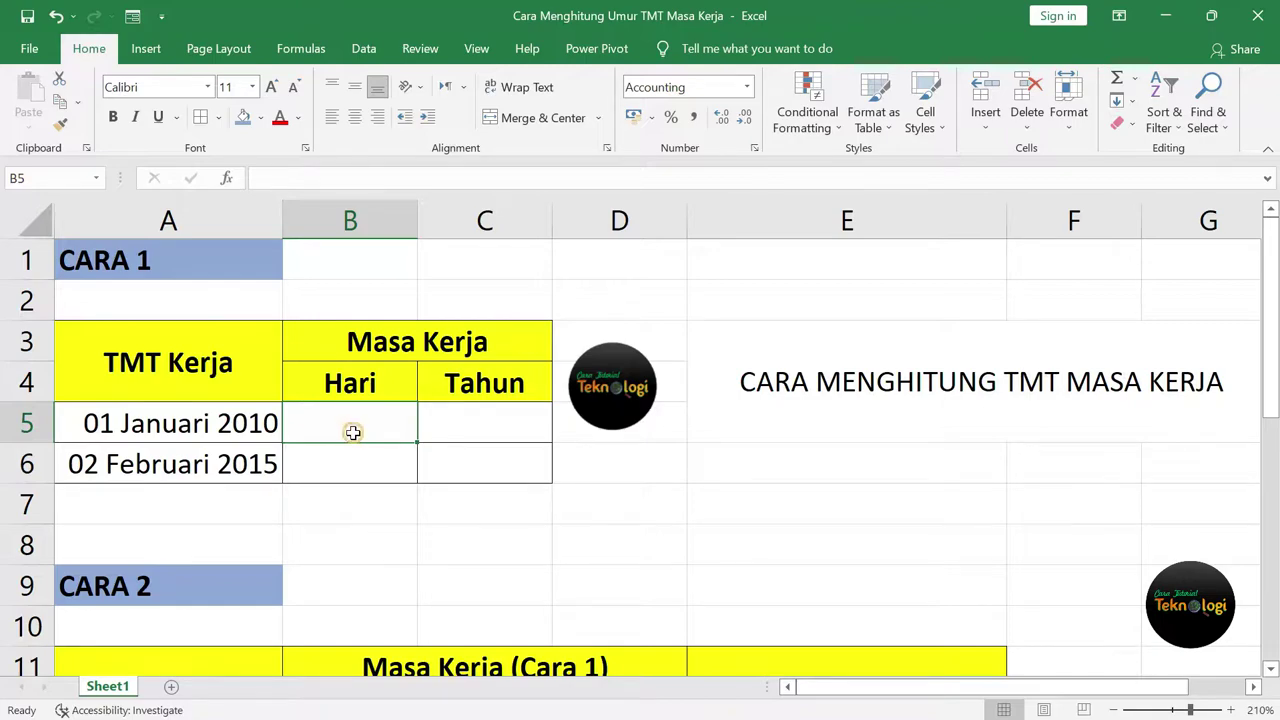
Step: Enter =TODAY()-A5 in B5 so it shows 4.445 days worked since 01 Januari 2010
text(=)
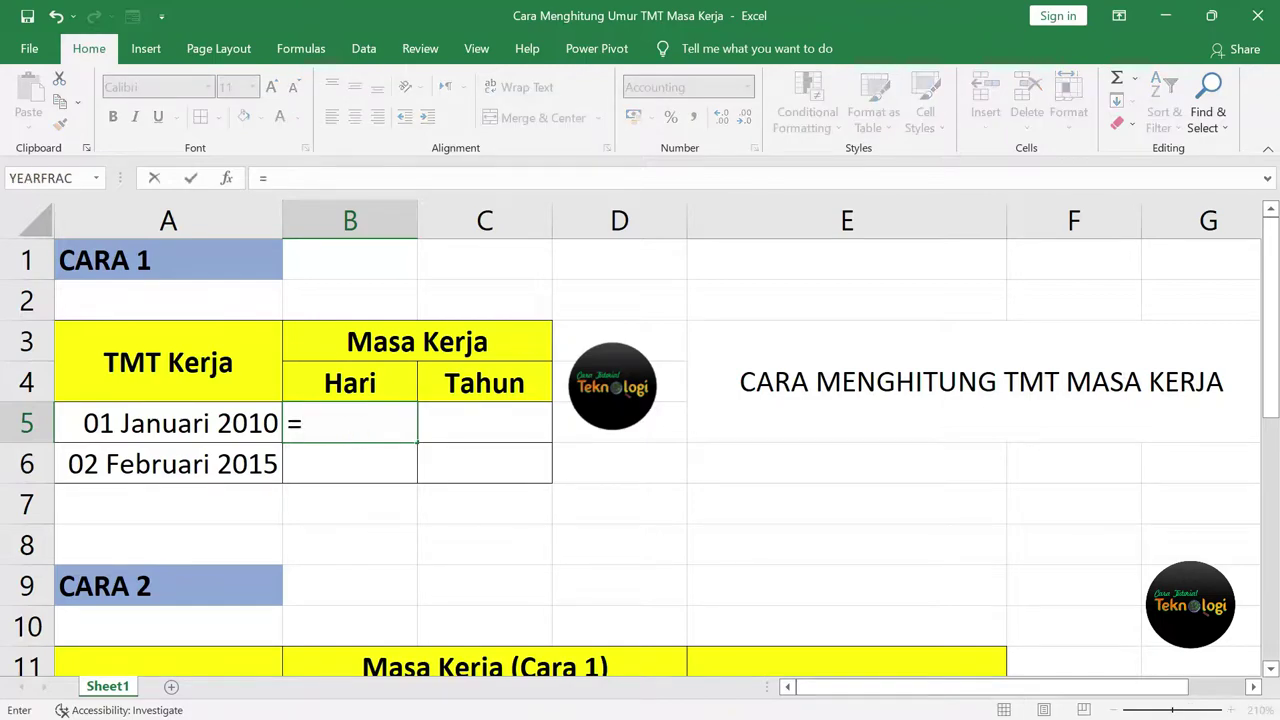
text(today)
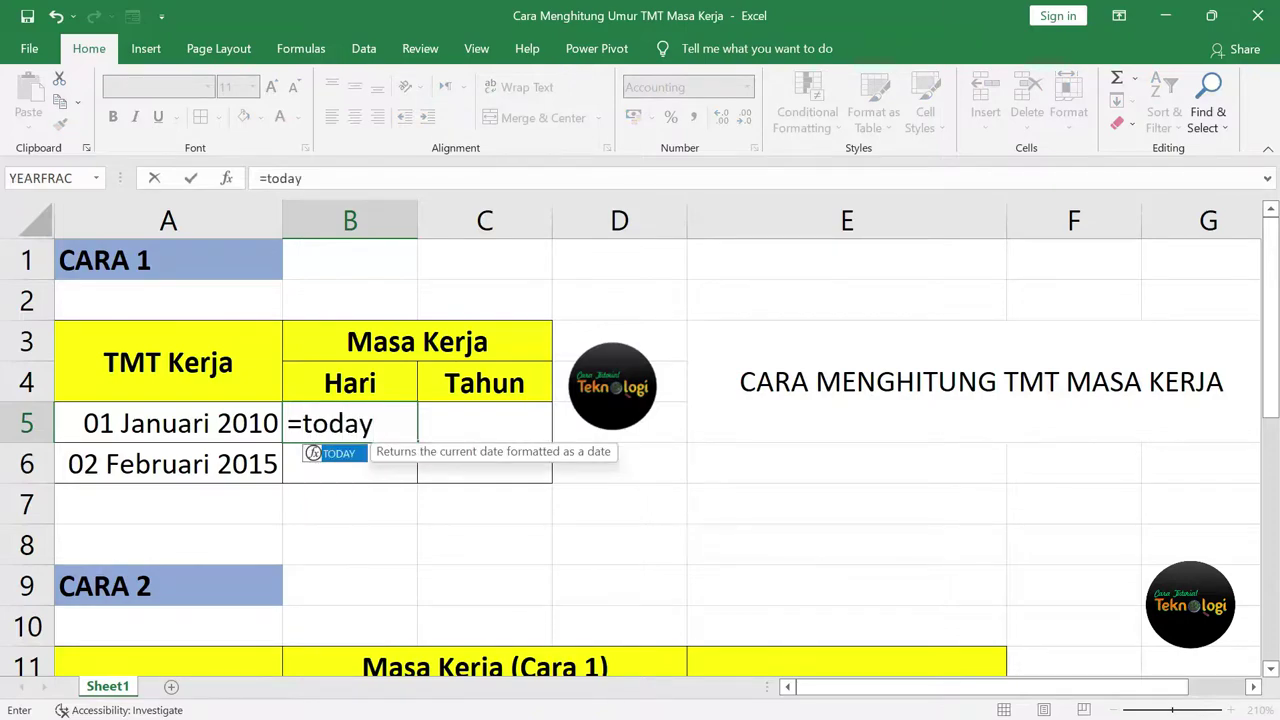
text(()-)
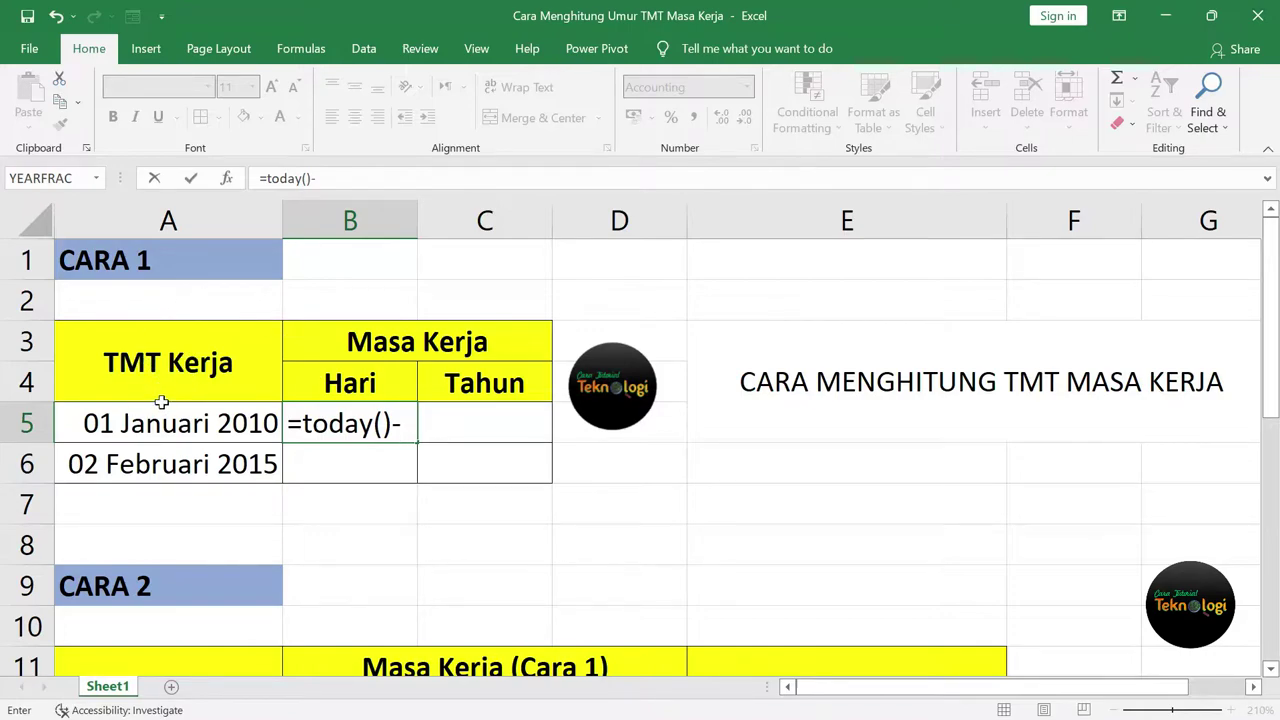
click(210, 423)
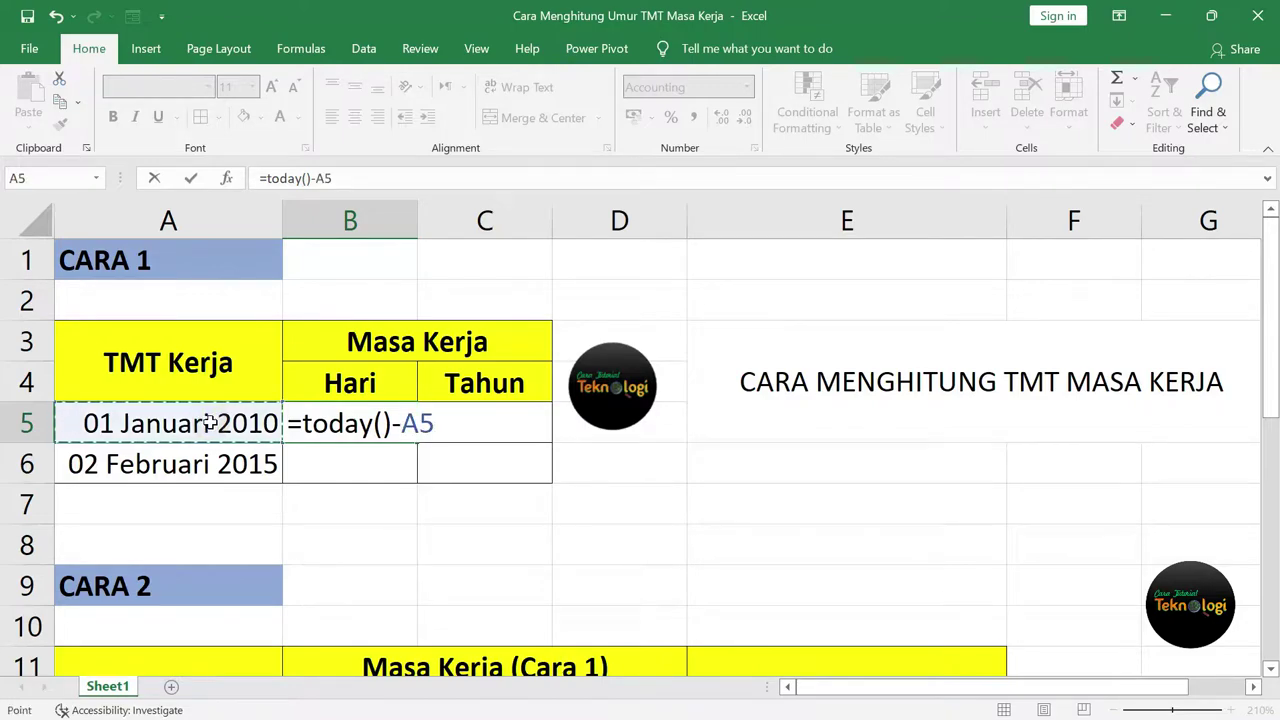
key(Return)
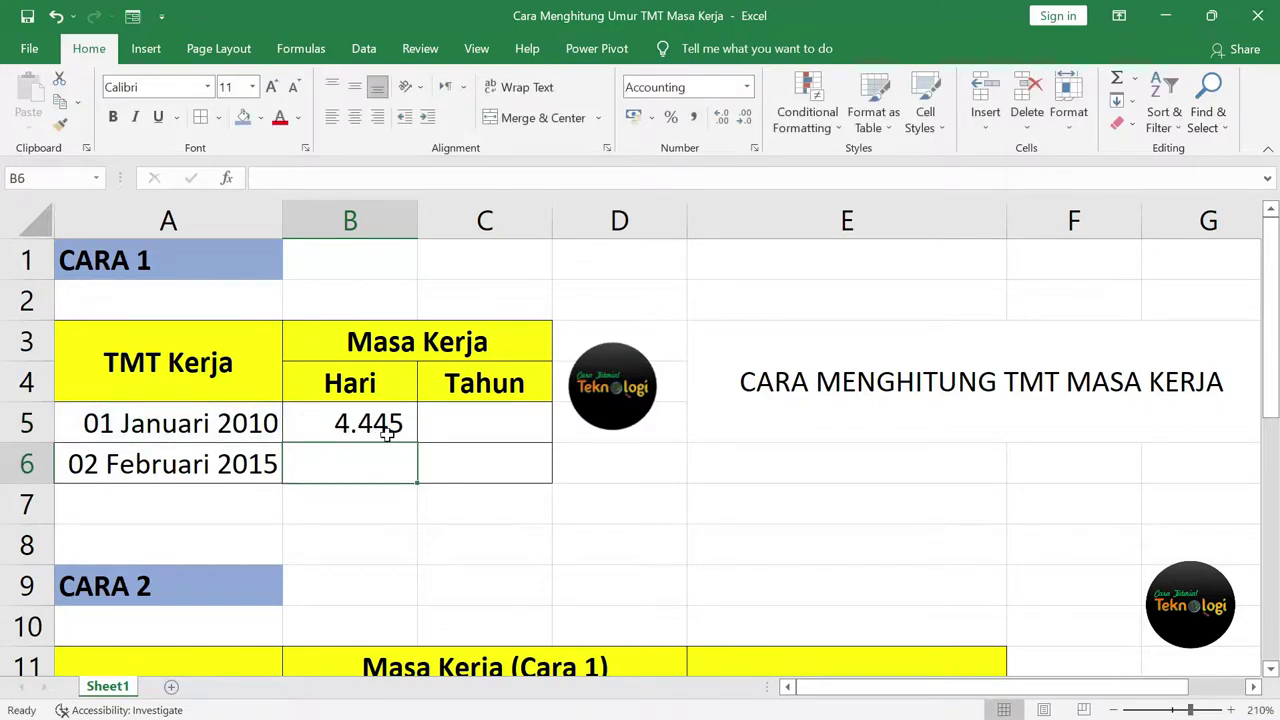
click(390, 428)
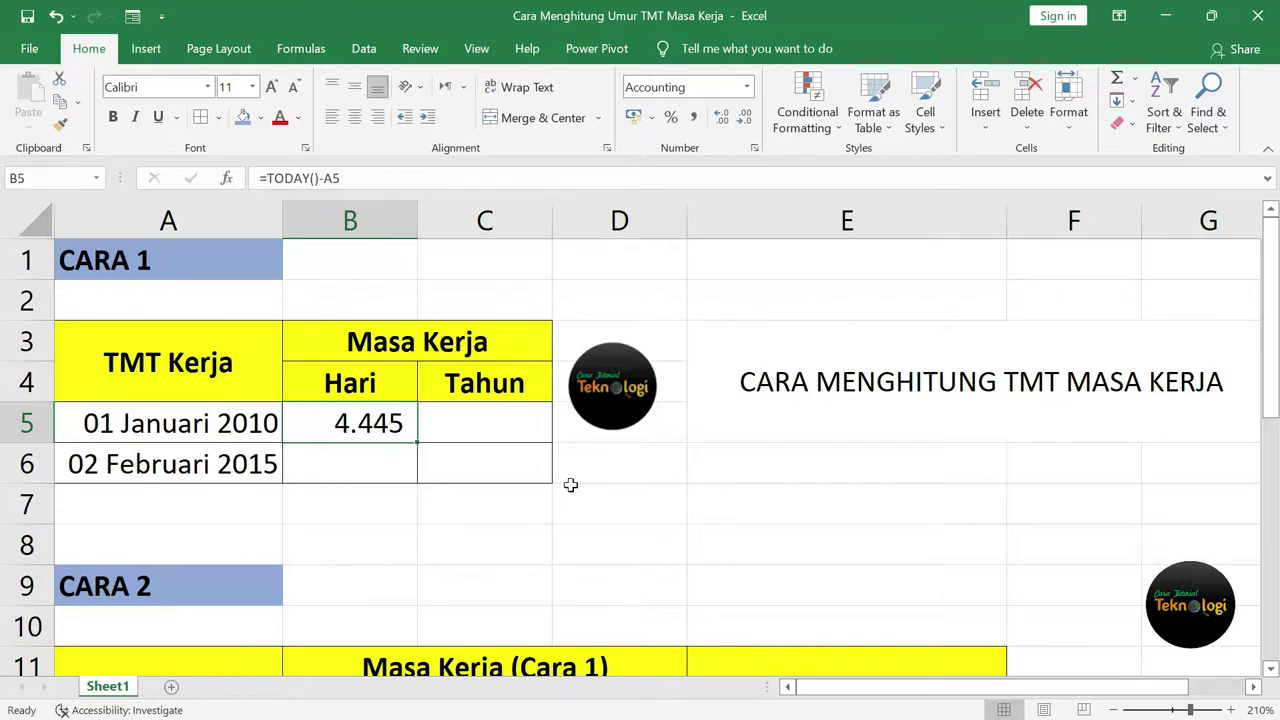
Step: Enter a formula dividing B5 by 365 in C5 so it shows 12 years
click(496, 429)
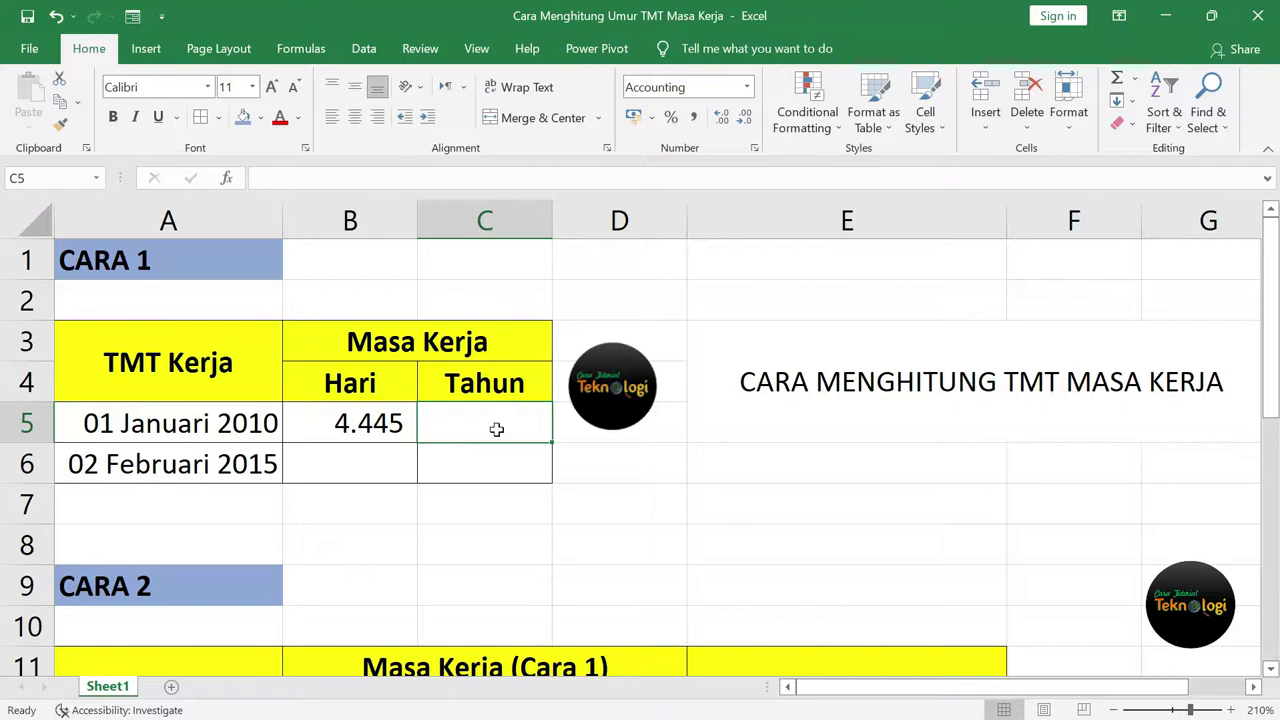
text(=)
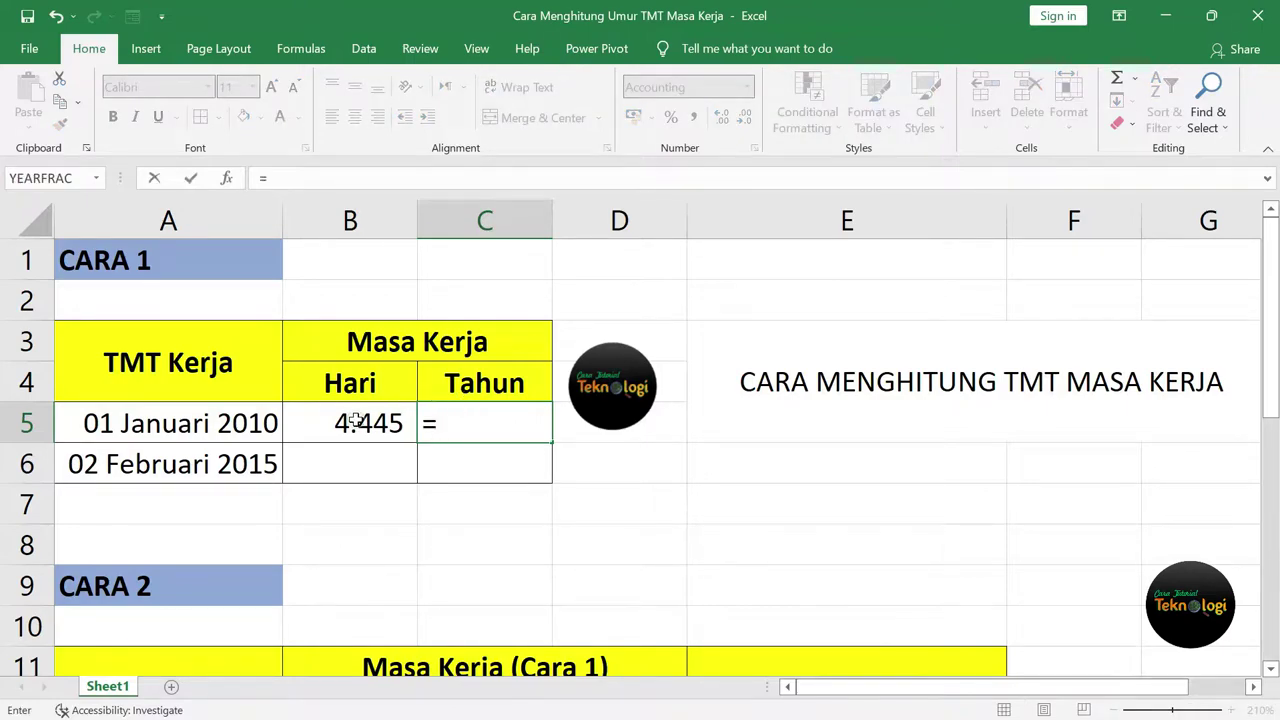
click(355, 422)
text(/)
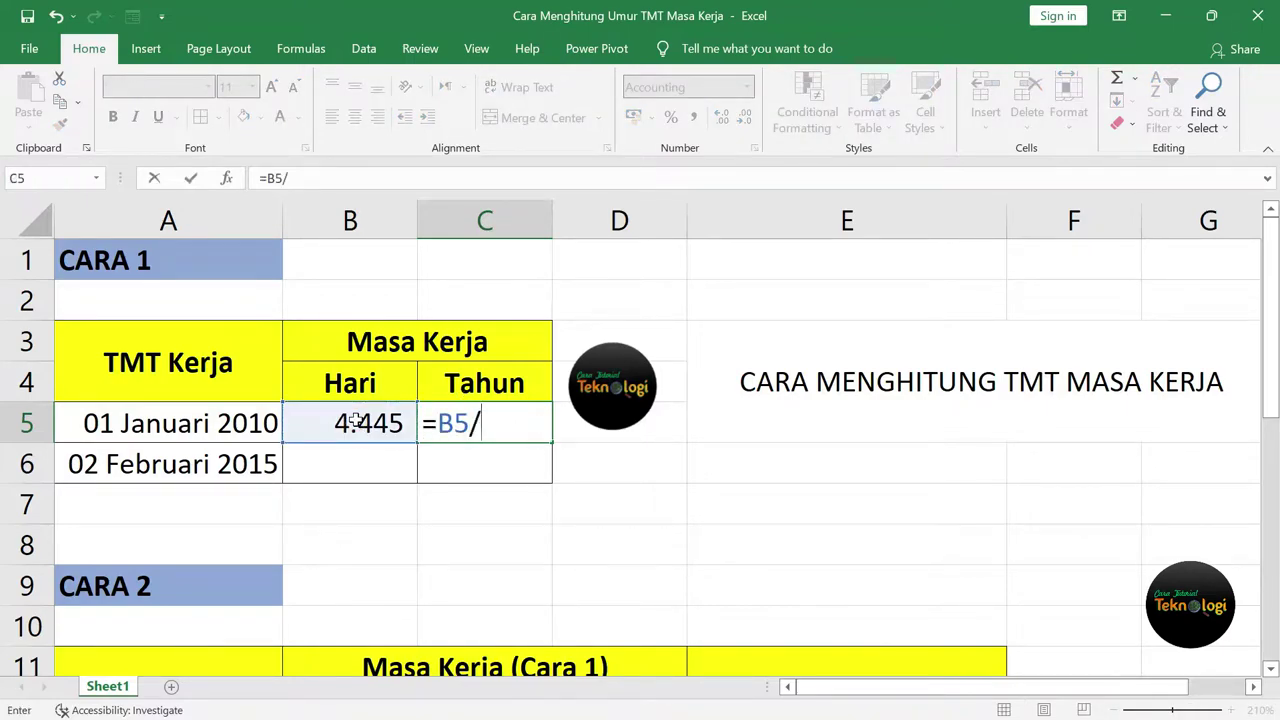
text(365)
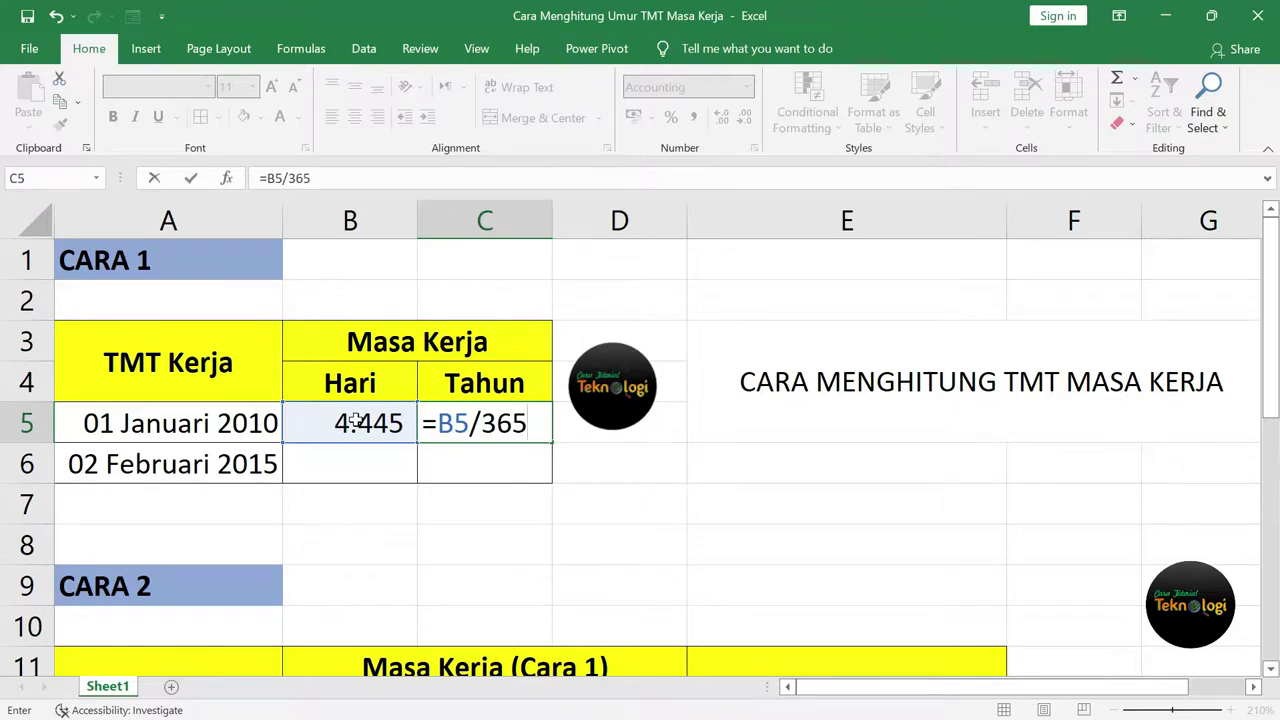
key(Return)
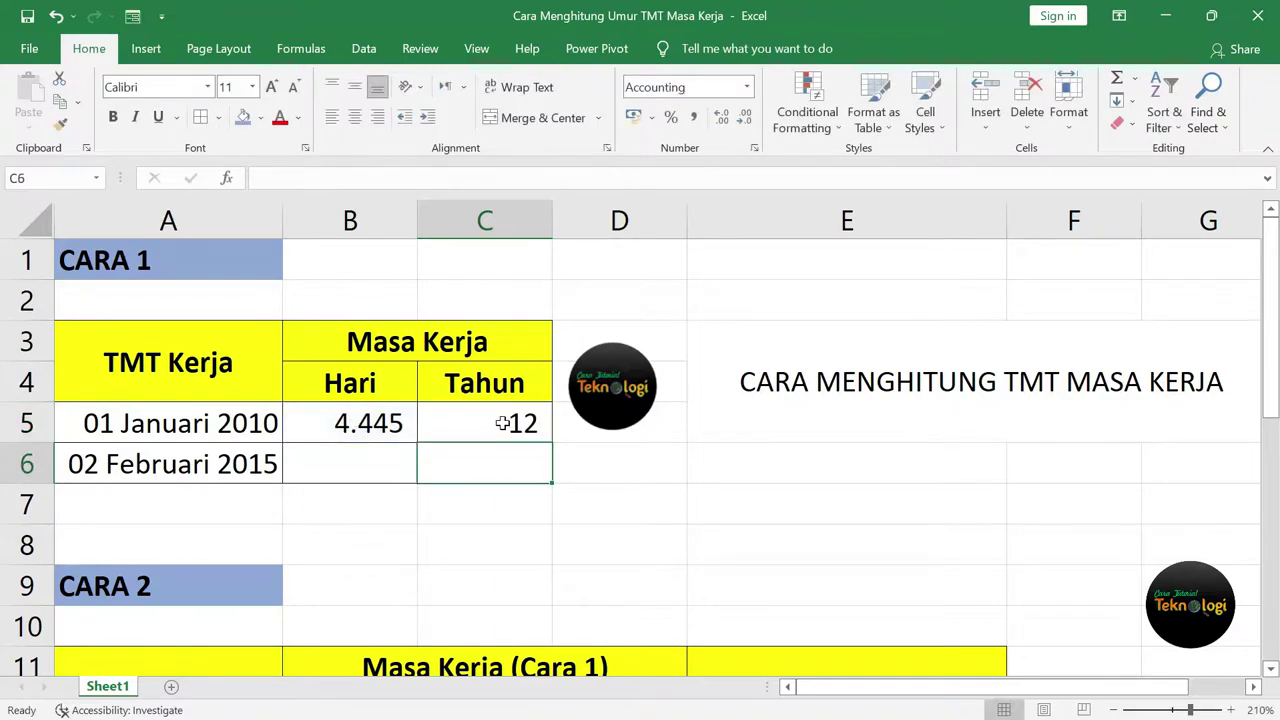
click(500, 424)
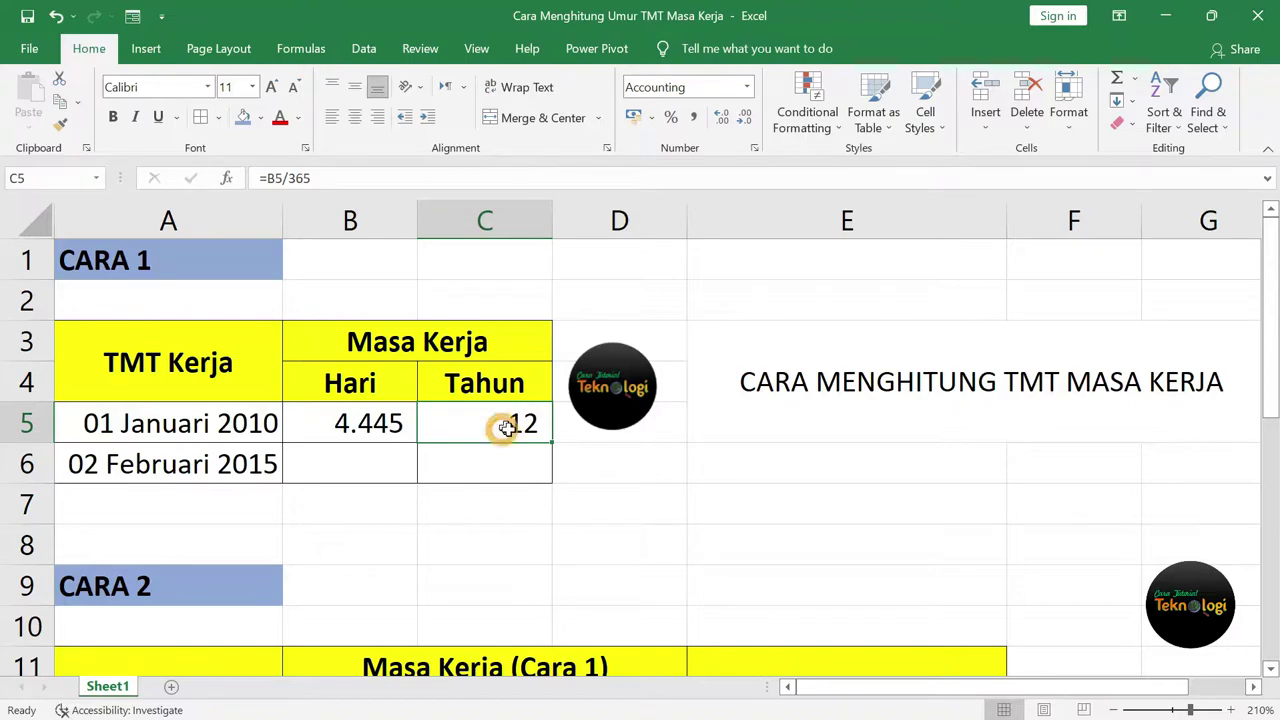
click(363, 419)
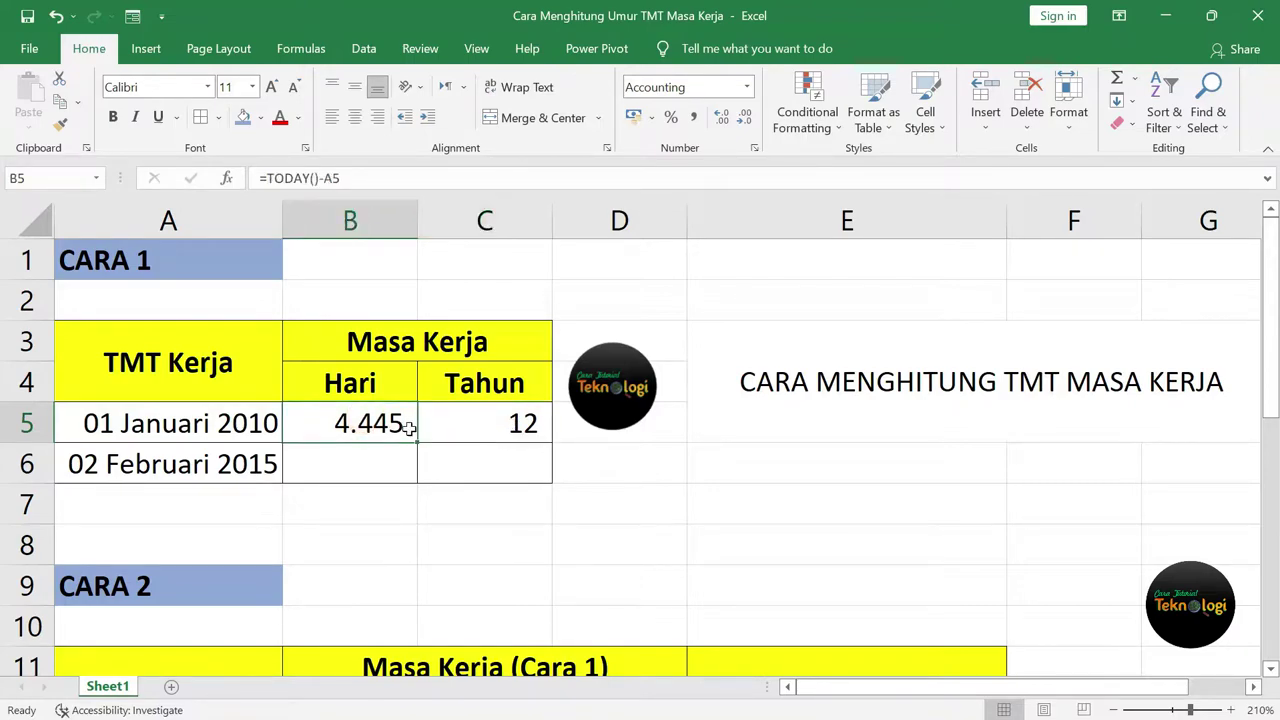
Step: Check the stored TMT date values and format in A5 and A6
drag(141, 423, 140, 467)
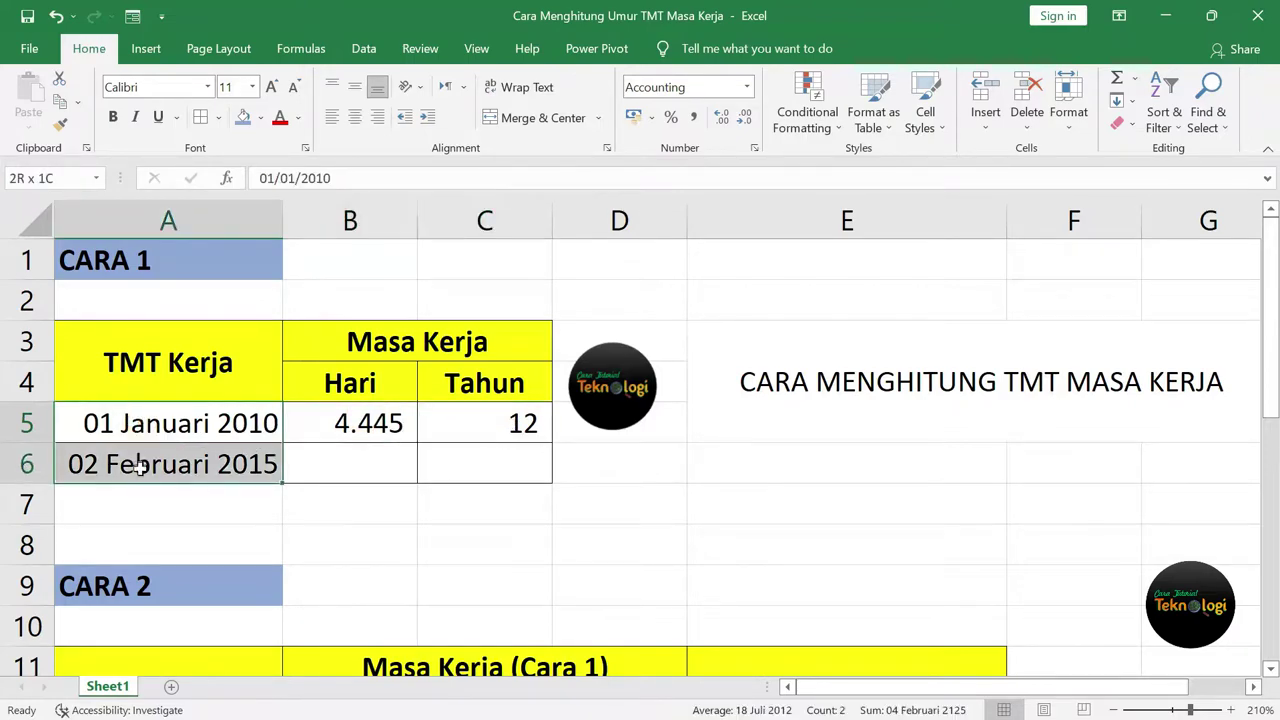
click(166, 424)
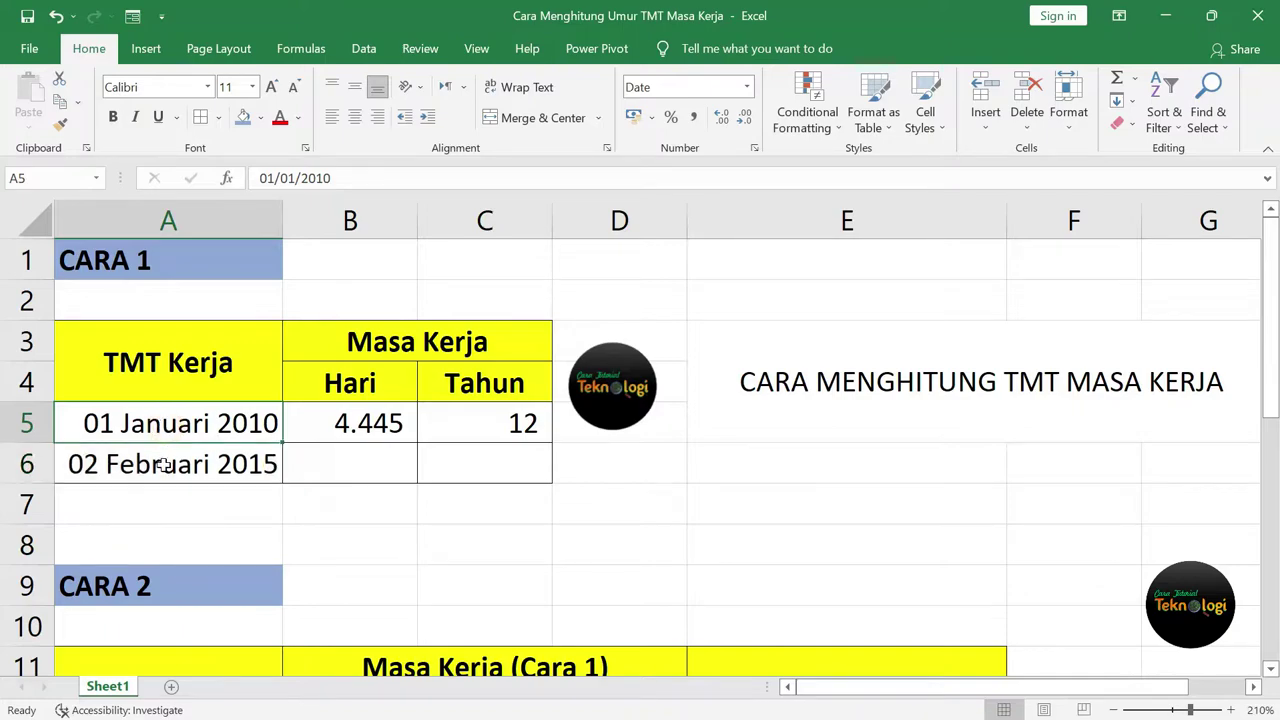
click(166, 460)
click(170, 423)
click(168, 465)
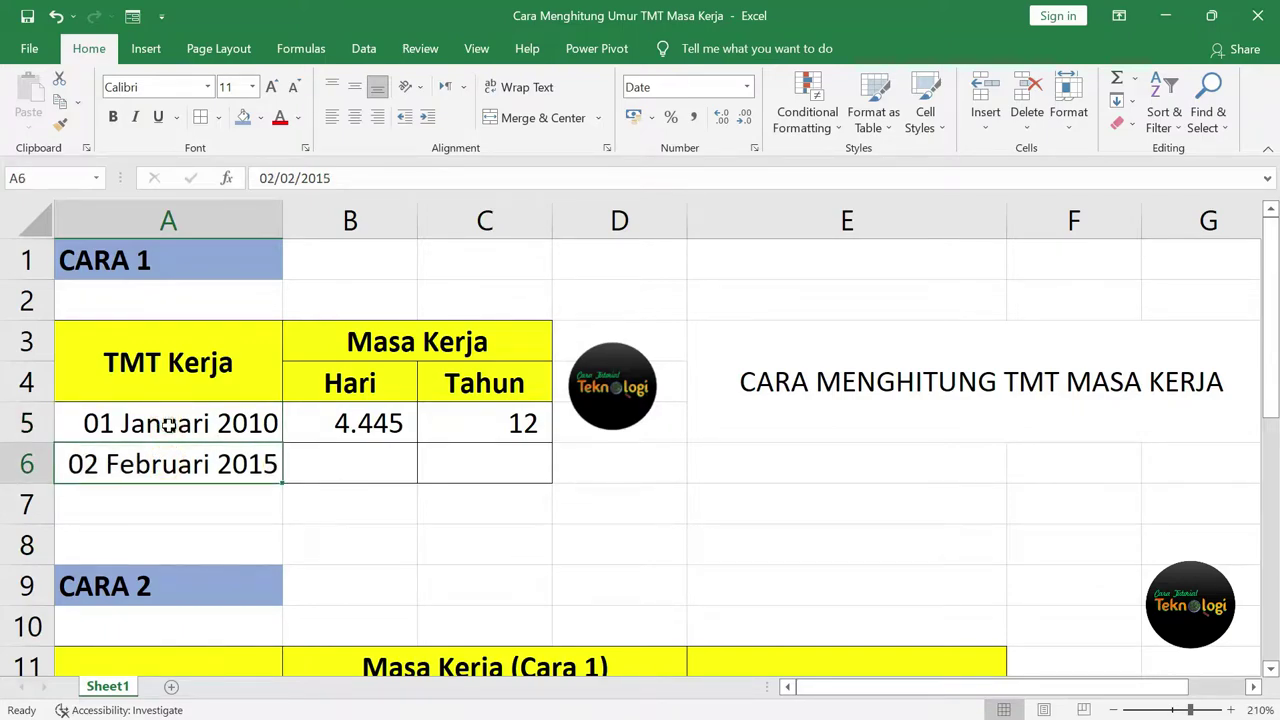
click(168, 424)
click(170, 462)
click(174, 422)
click(174, 463)
drag(194, 416, 206, 469)
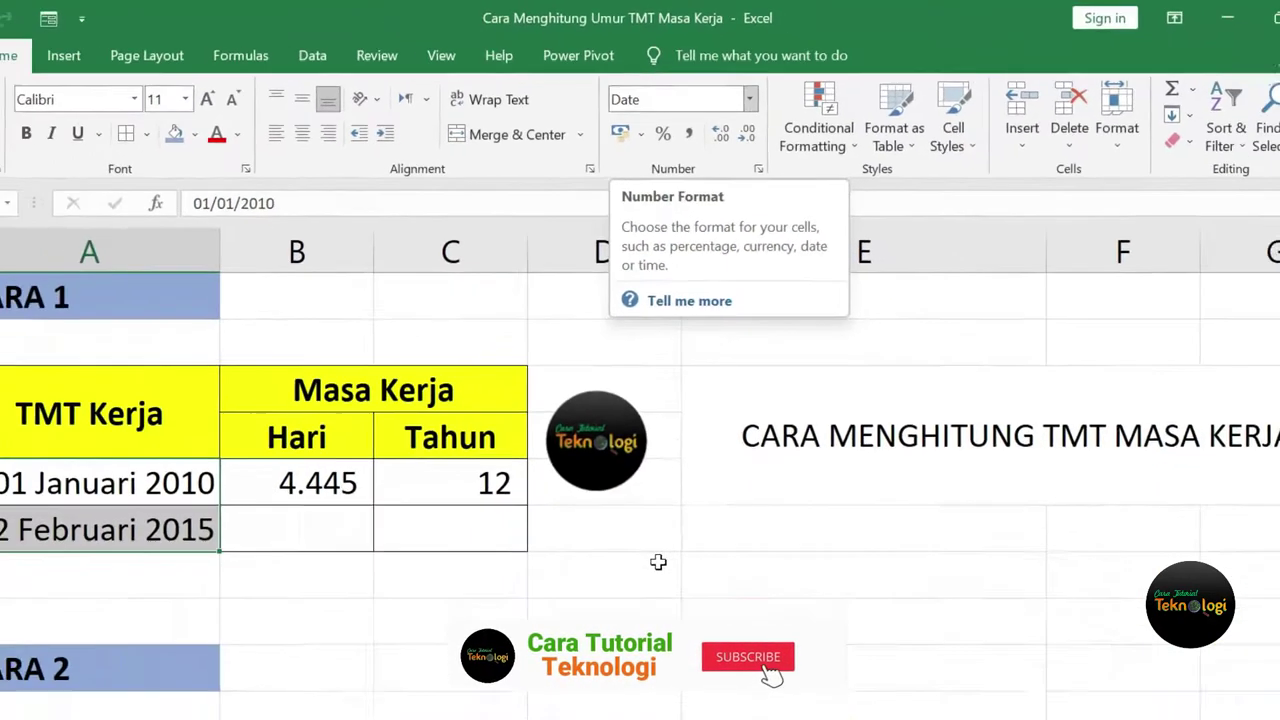
click(706, 493)
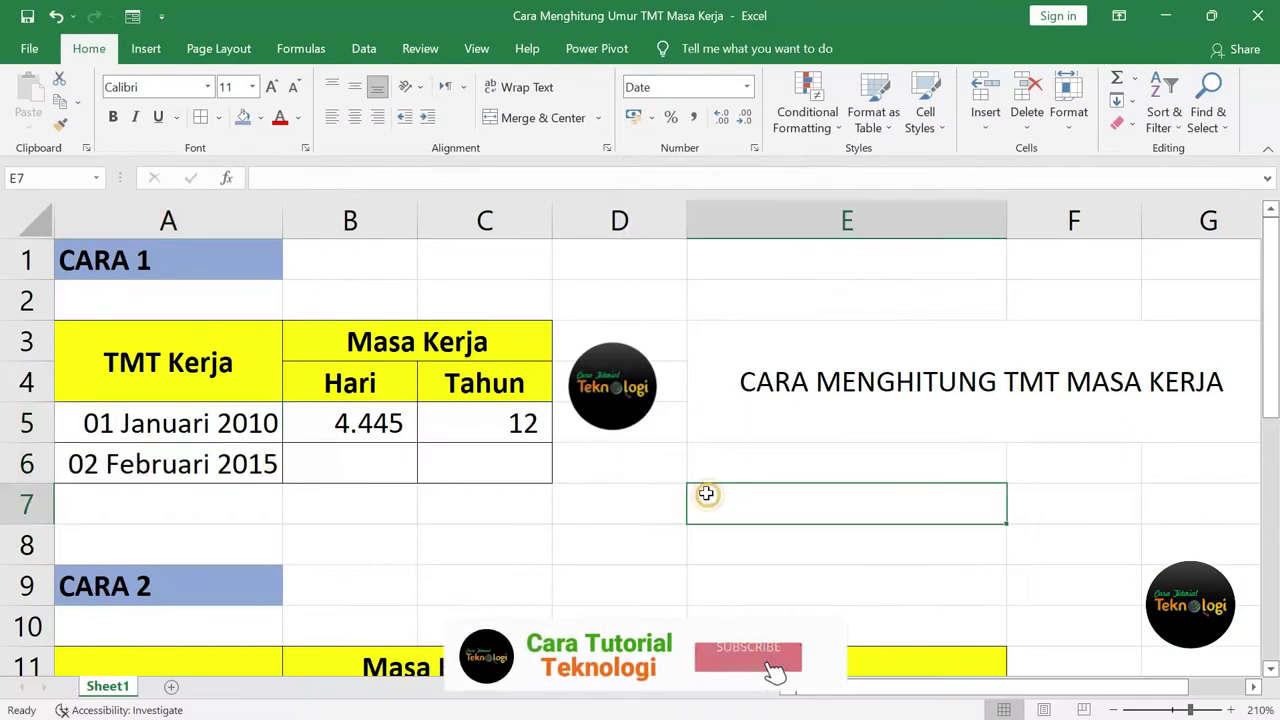
click(370, 459)
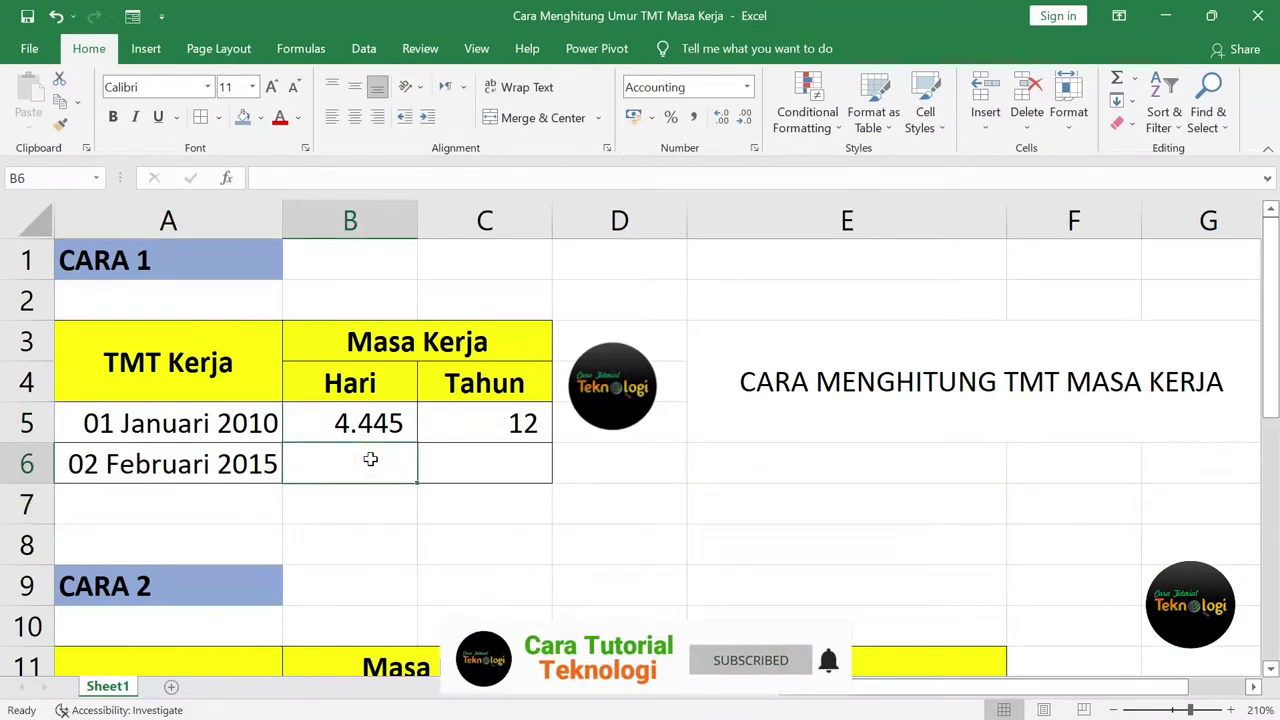
Step: Enter =TODAY()-A6 in B6 so 02 Februari 2015 shows 2.587 days
text(=)
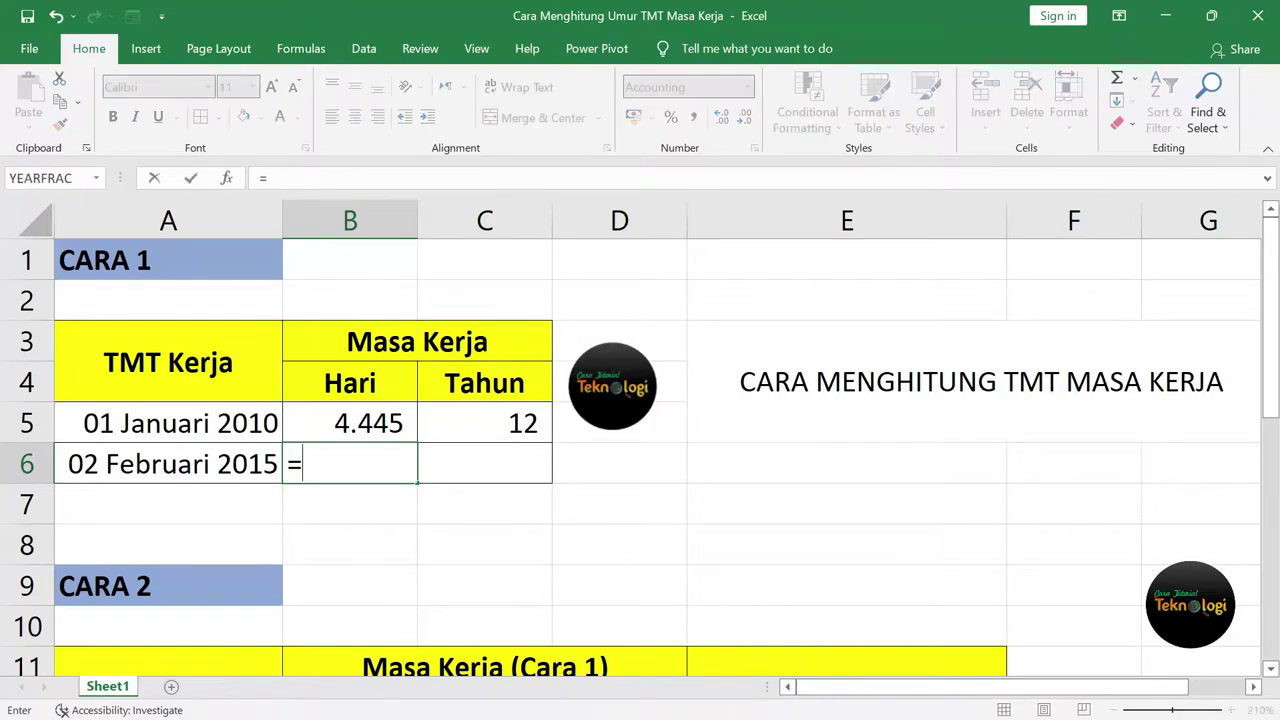
text(today)
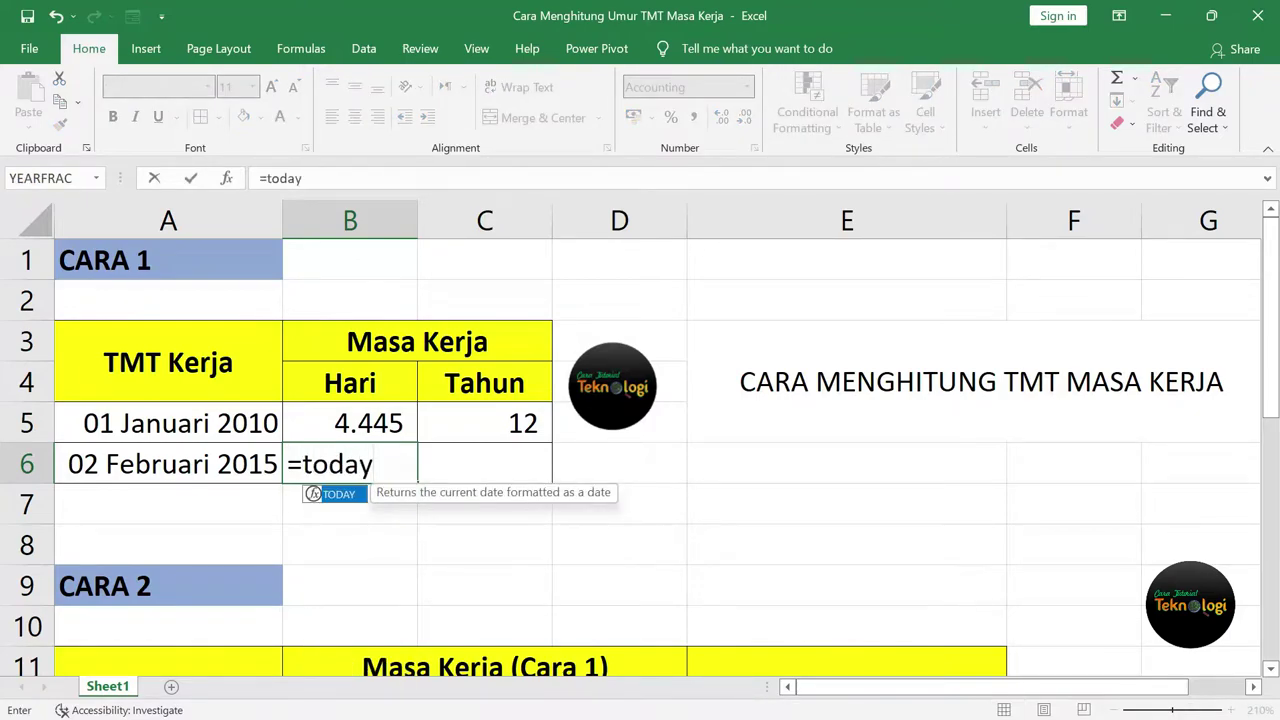
text(()-)
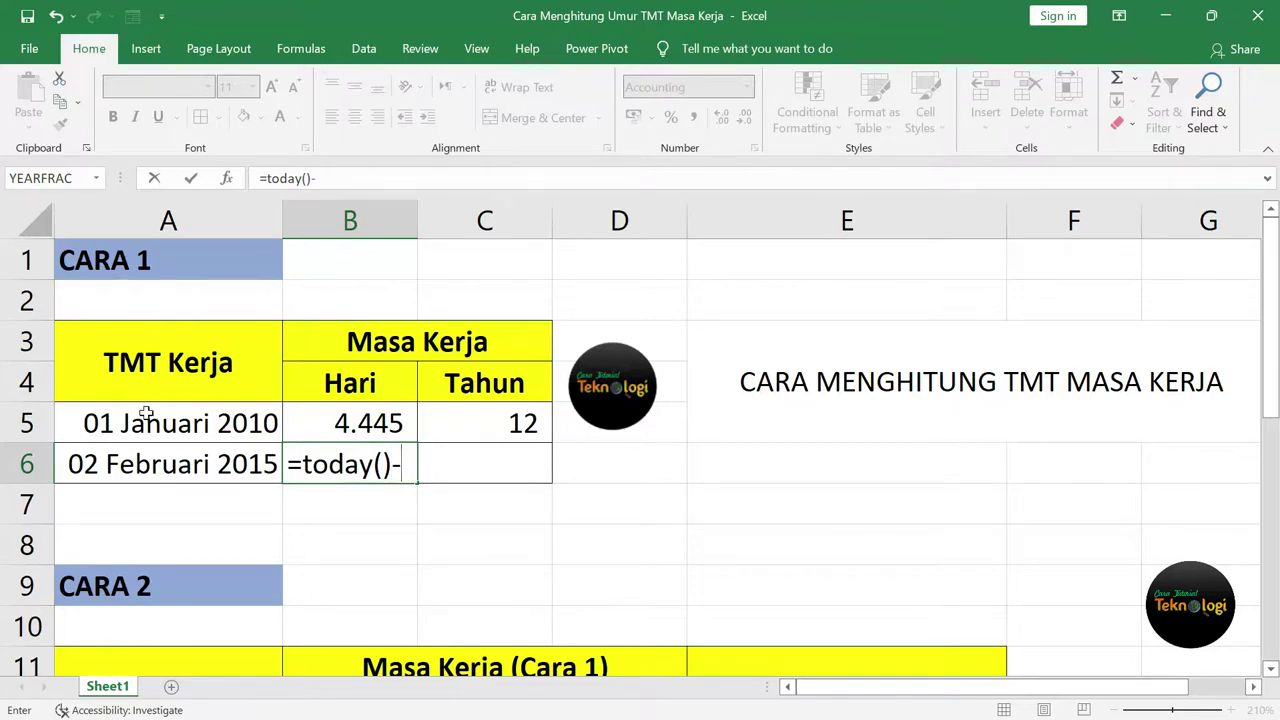
click(145, 463)
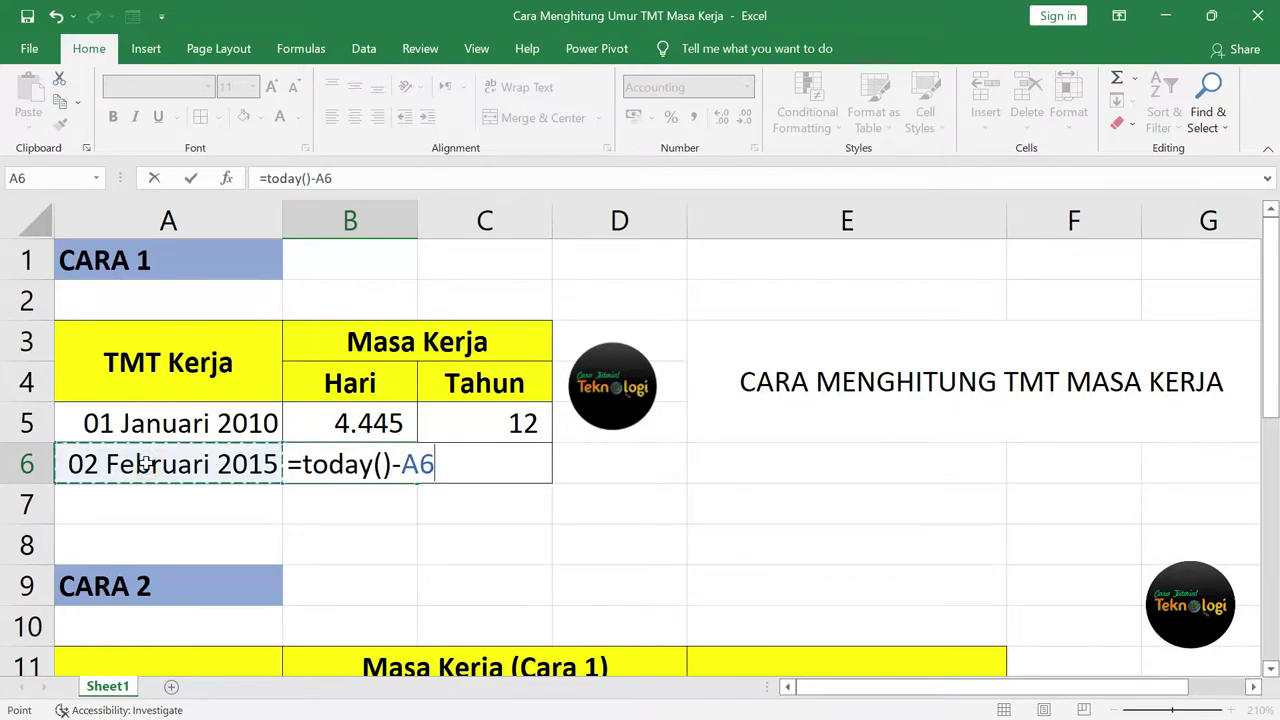
key(Return)
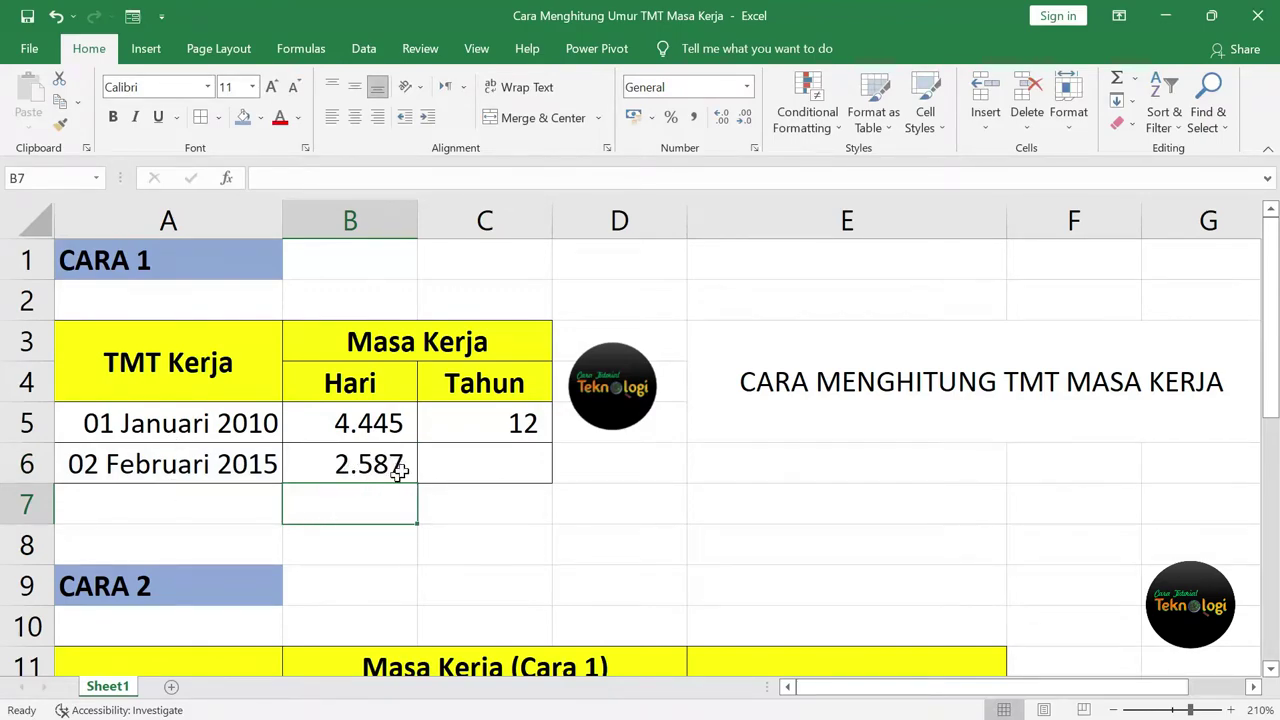
Step: Enter =B6/365 in C6 to show 7 years, then check the A5, A6 and C6 values
click(512, 464)
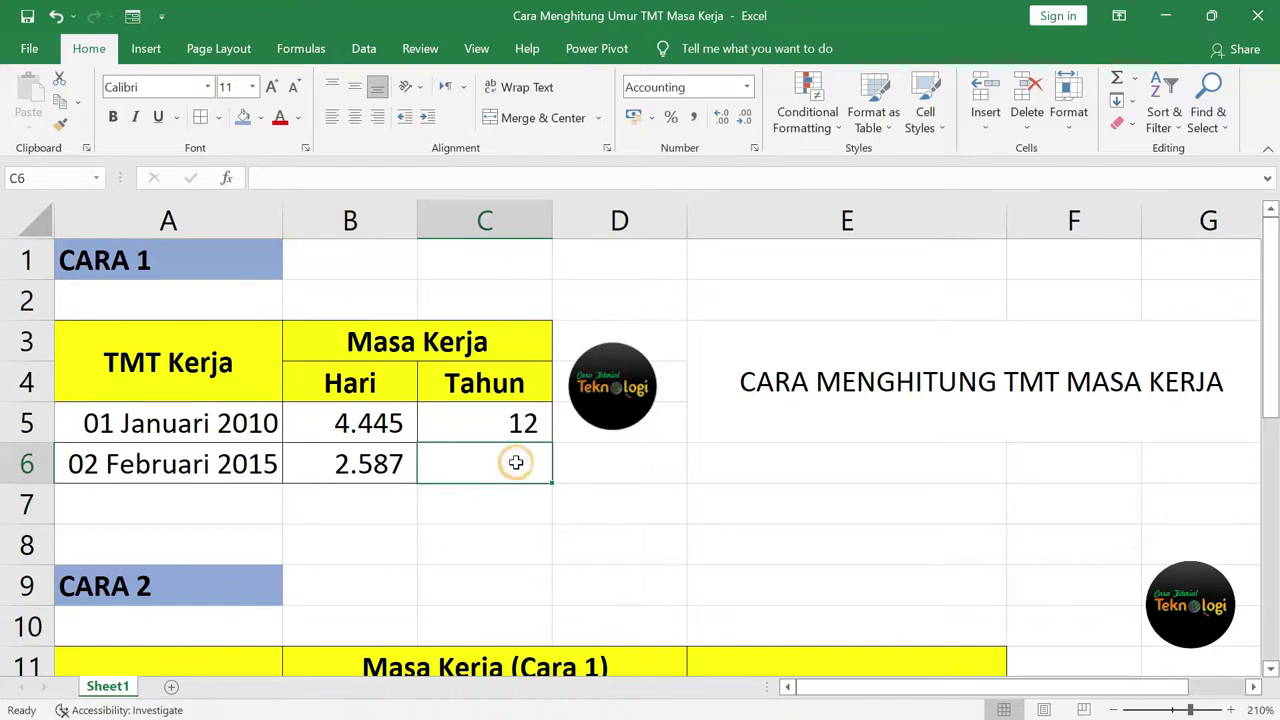
text(=)
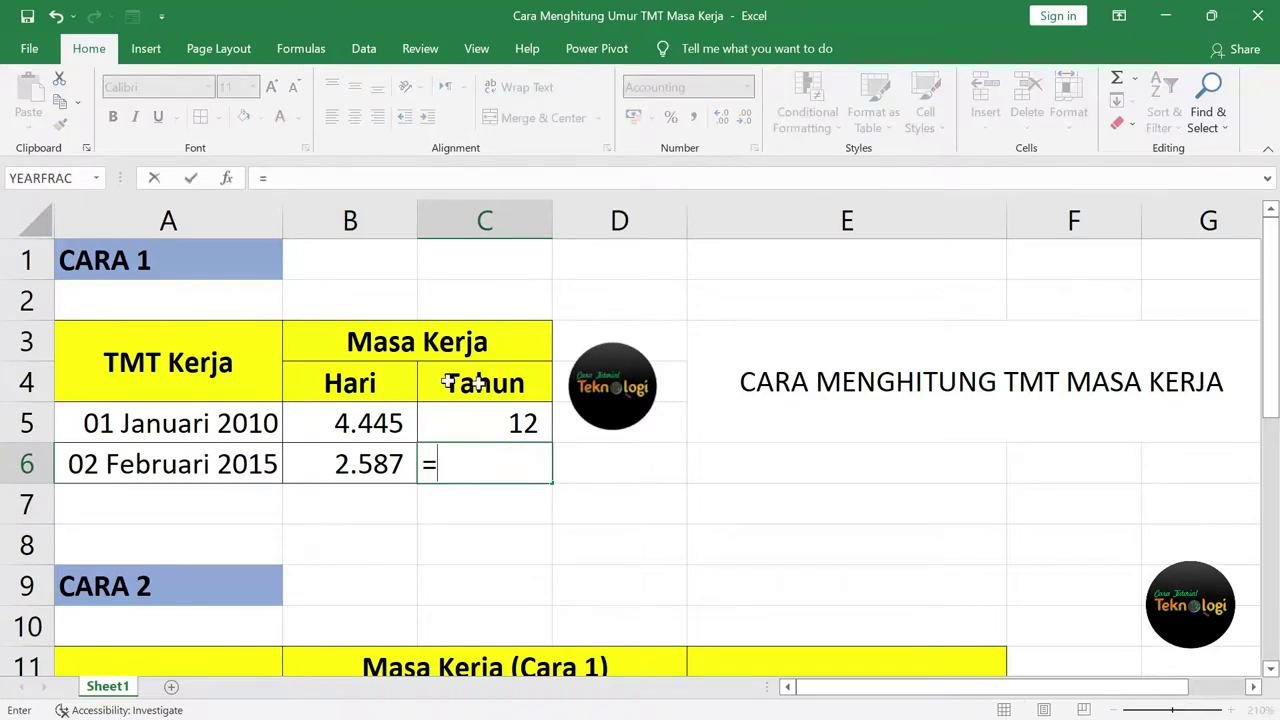
click(370, 464)
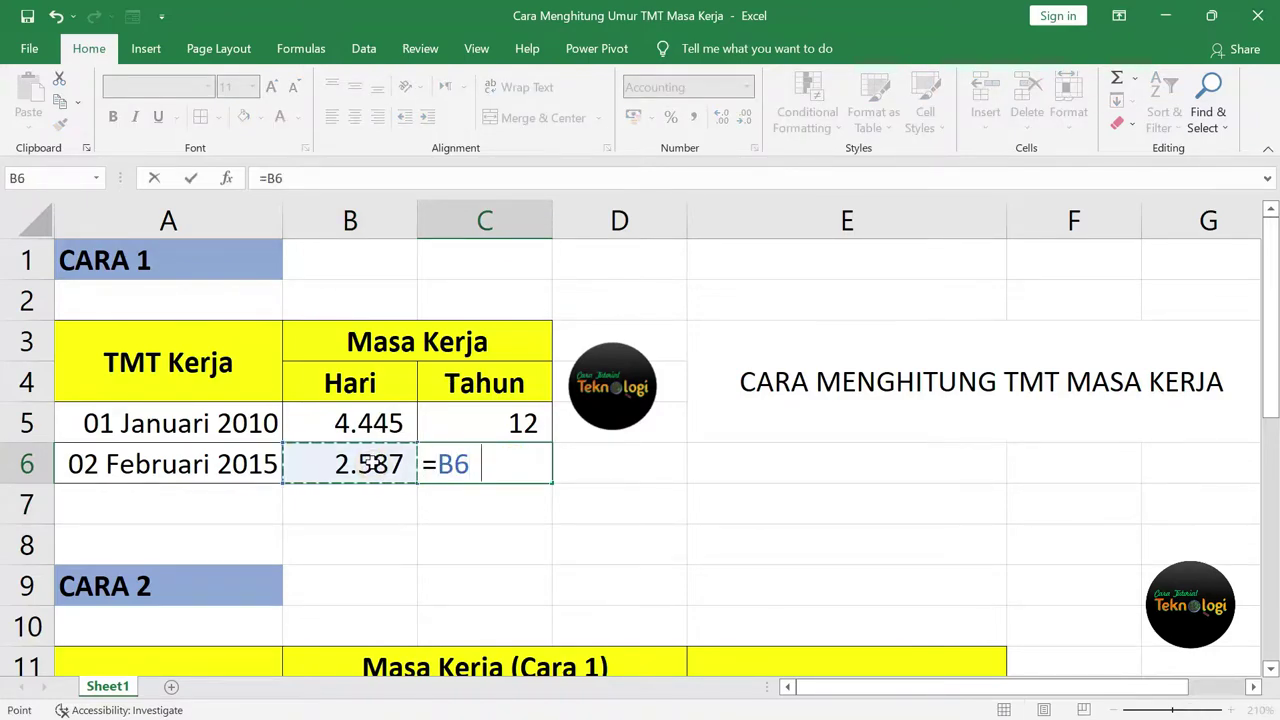
text(/365)
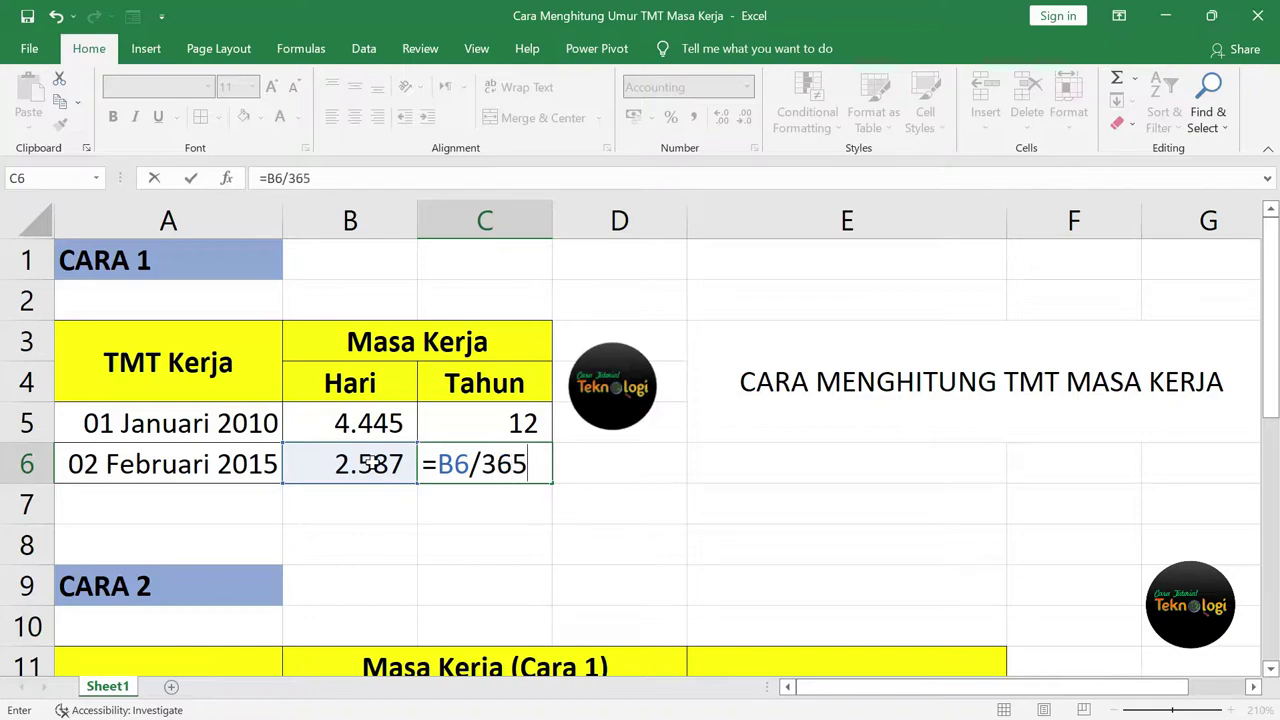
key(Return)
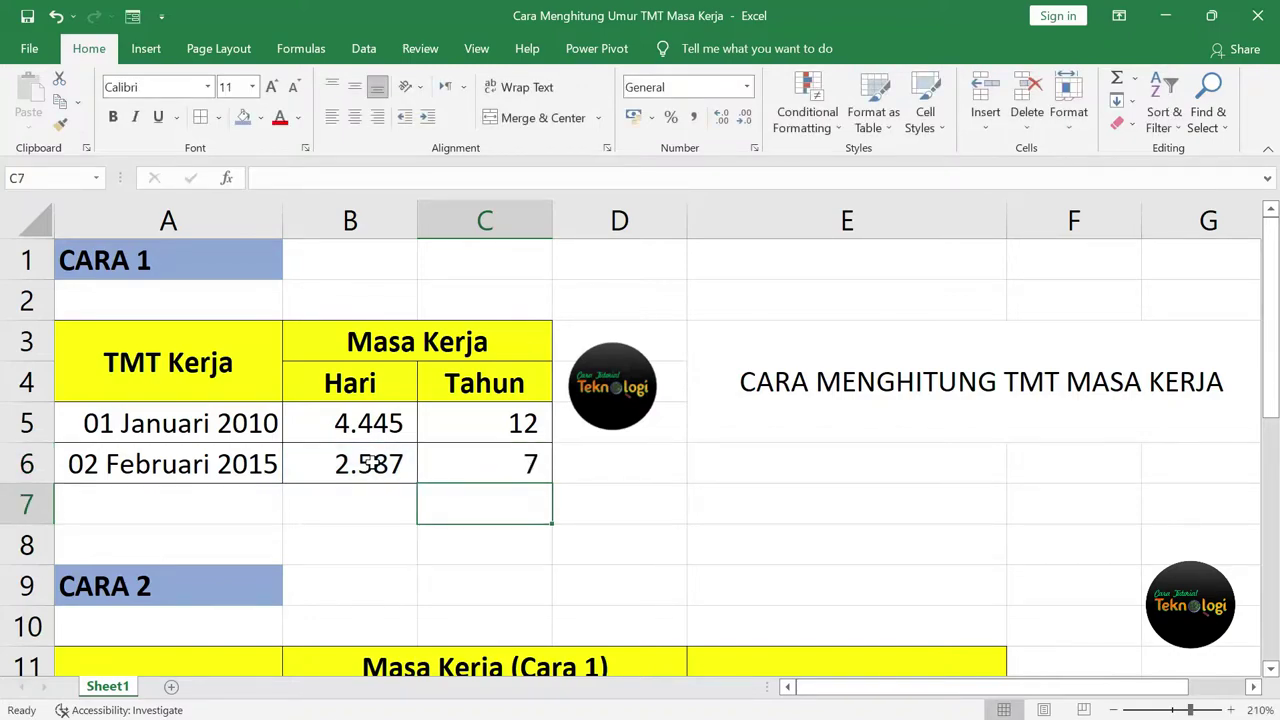
click(266, 424)
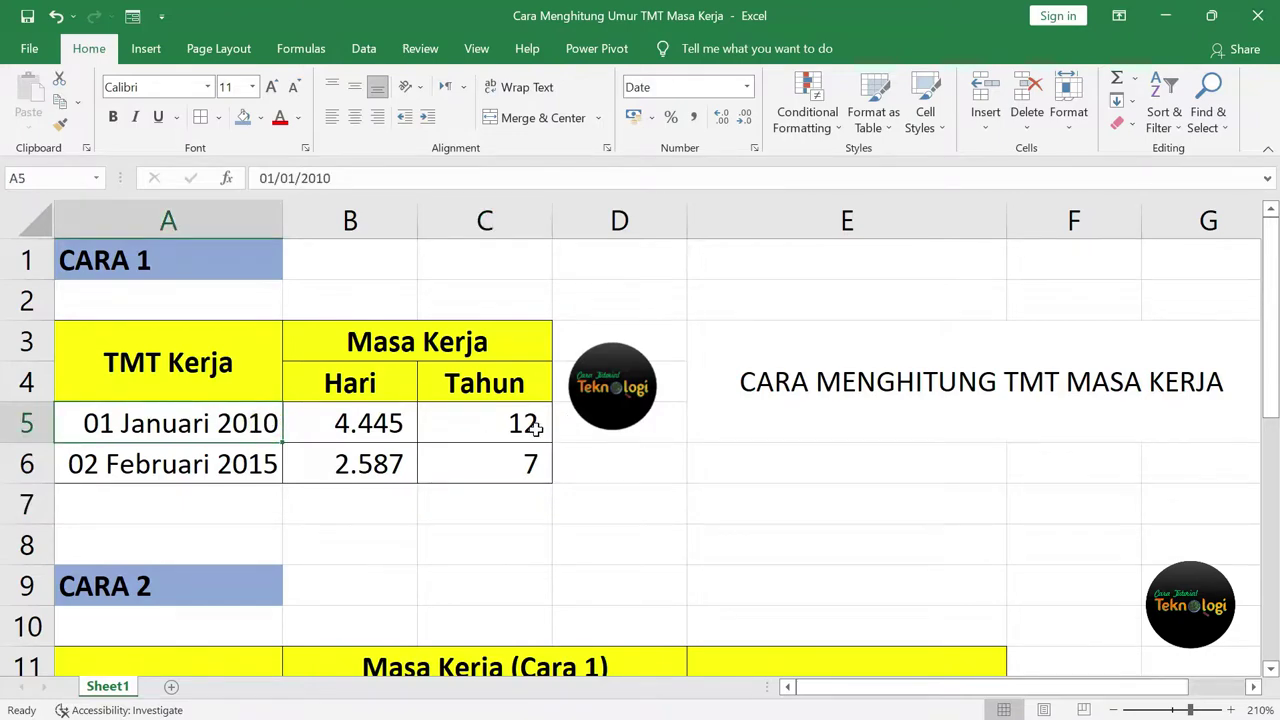
click(537, 428)
click(234, 471)
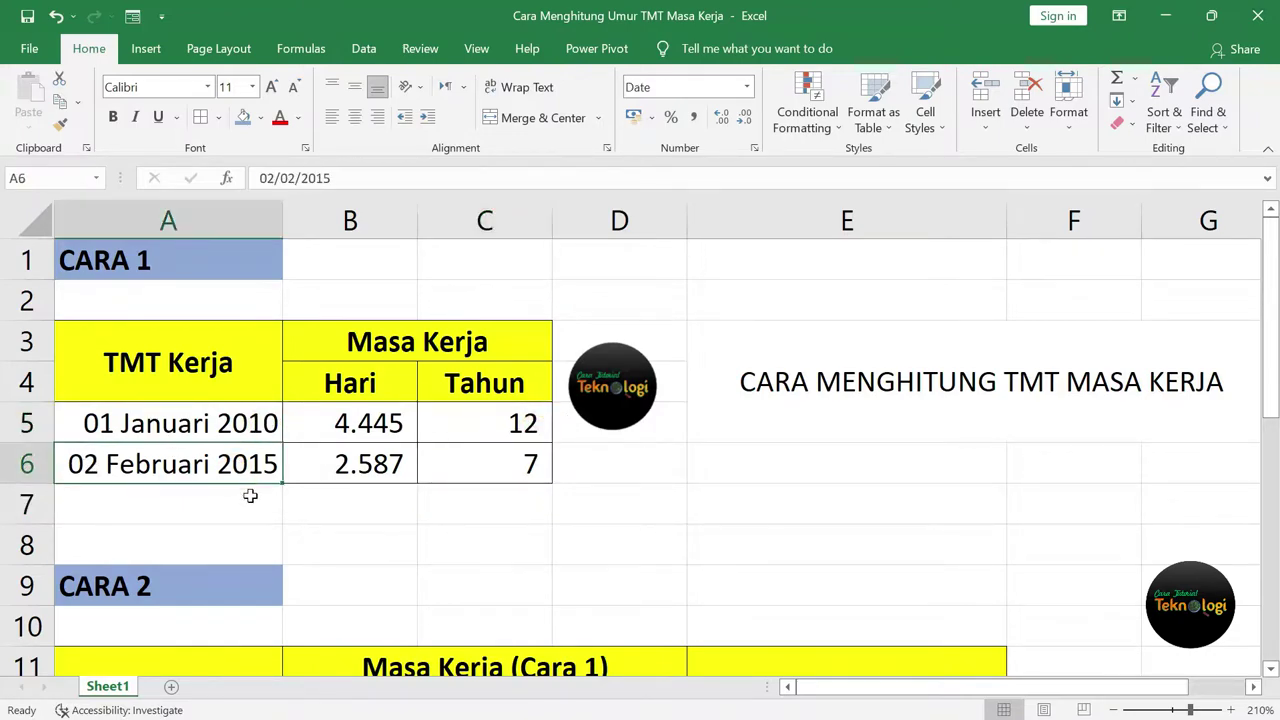
click(516, 472)
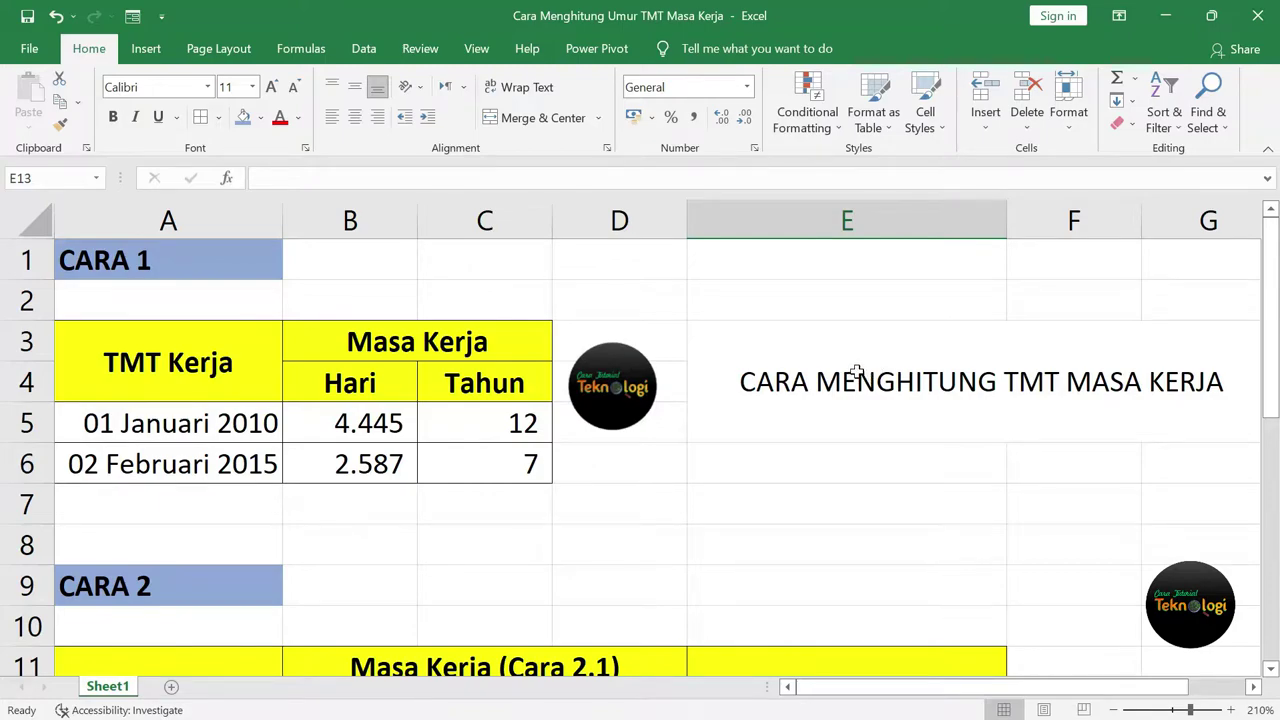
Step: Scroll down to the CARA 2 table with its empty Tahun, Bulan, Hari and Cara 2.2 columns
scroll(857, 371, down, 2)
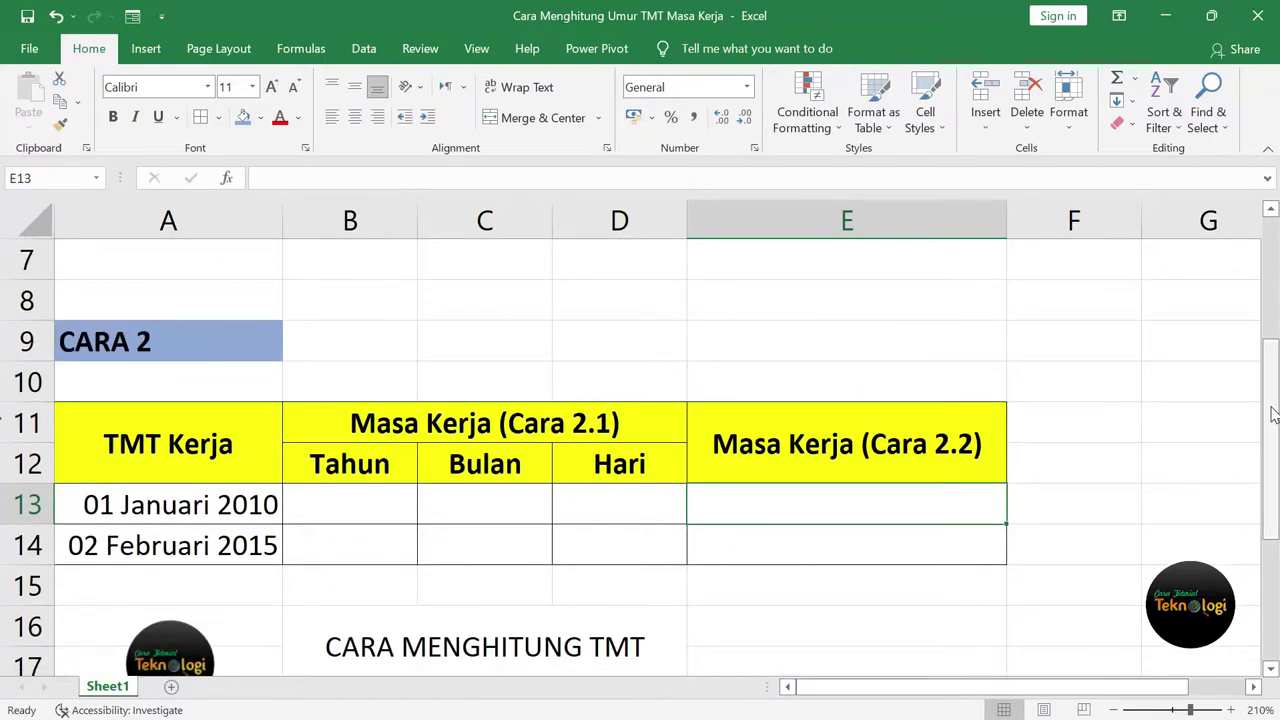
drag(1272, 420, 1275, 455)
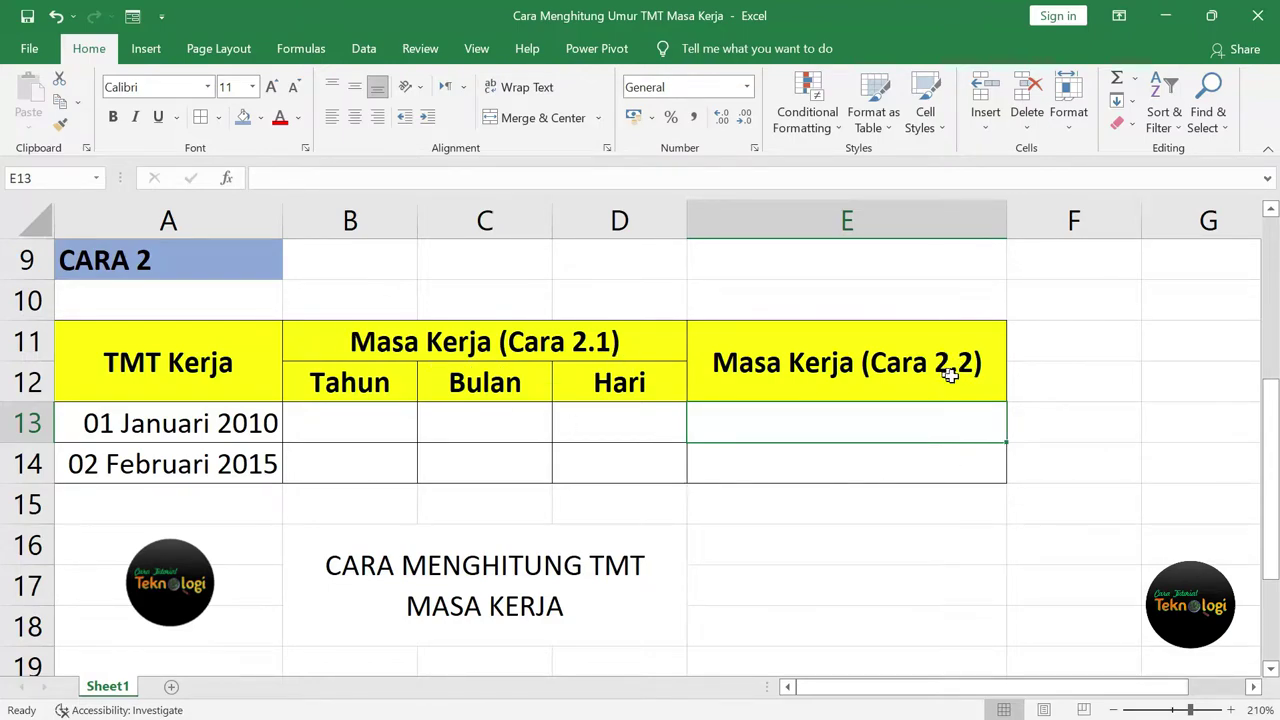
click(768, 433)
click(335, 424)
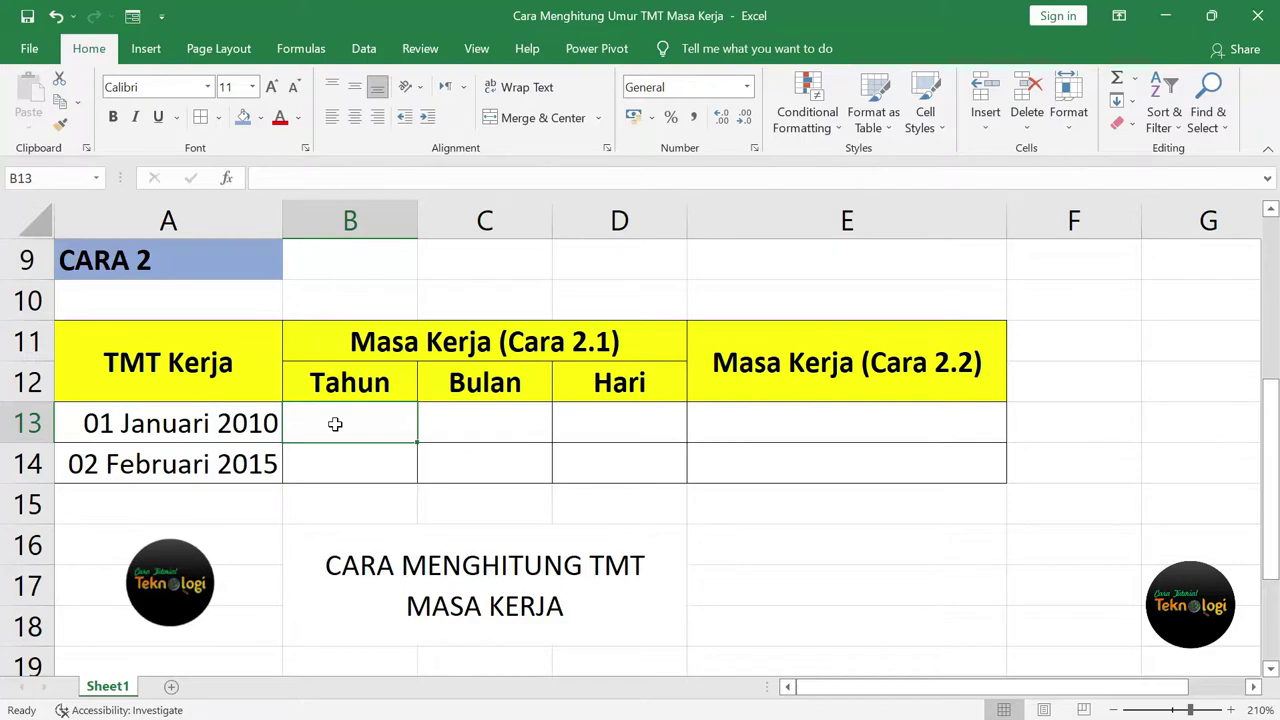
Step: Enter =DATEDIF(A13;NOW();"Y") in B13 so it shows 12 full years
text(=da)
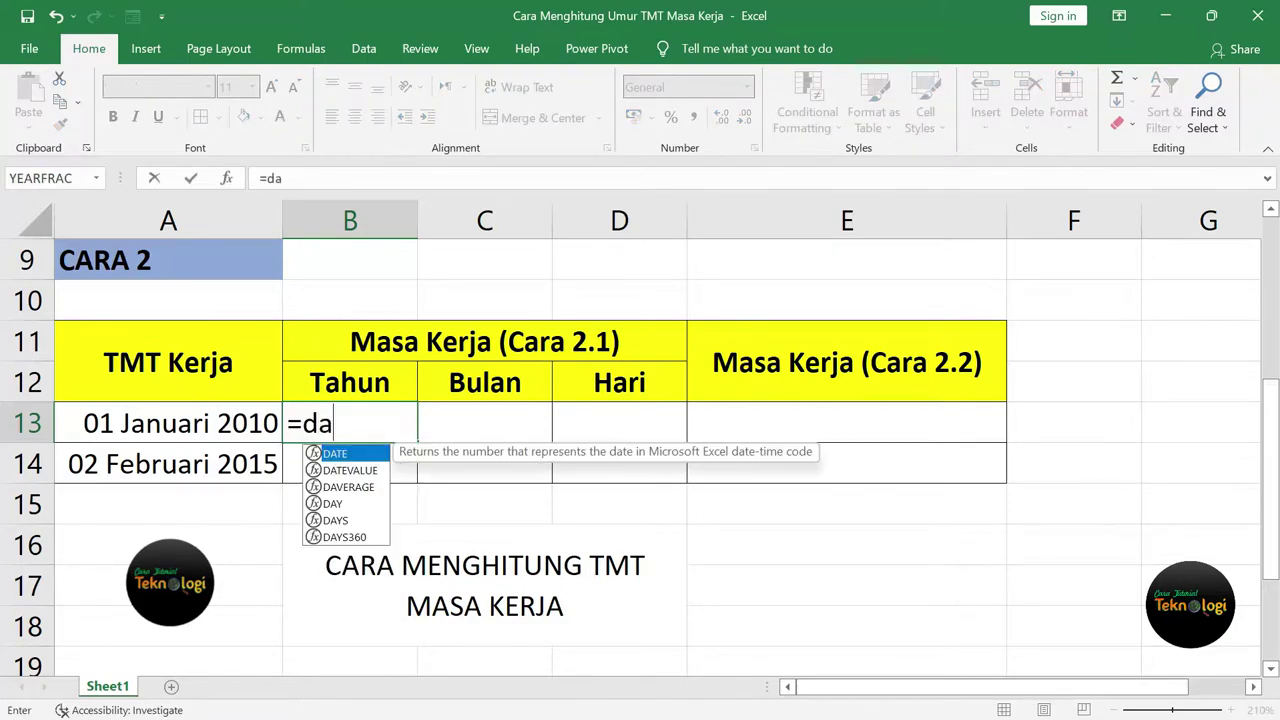
key(BackSpace)
key(BackSpace)
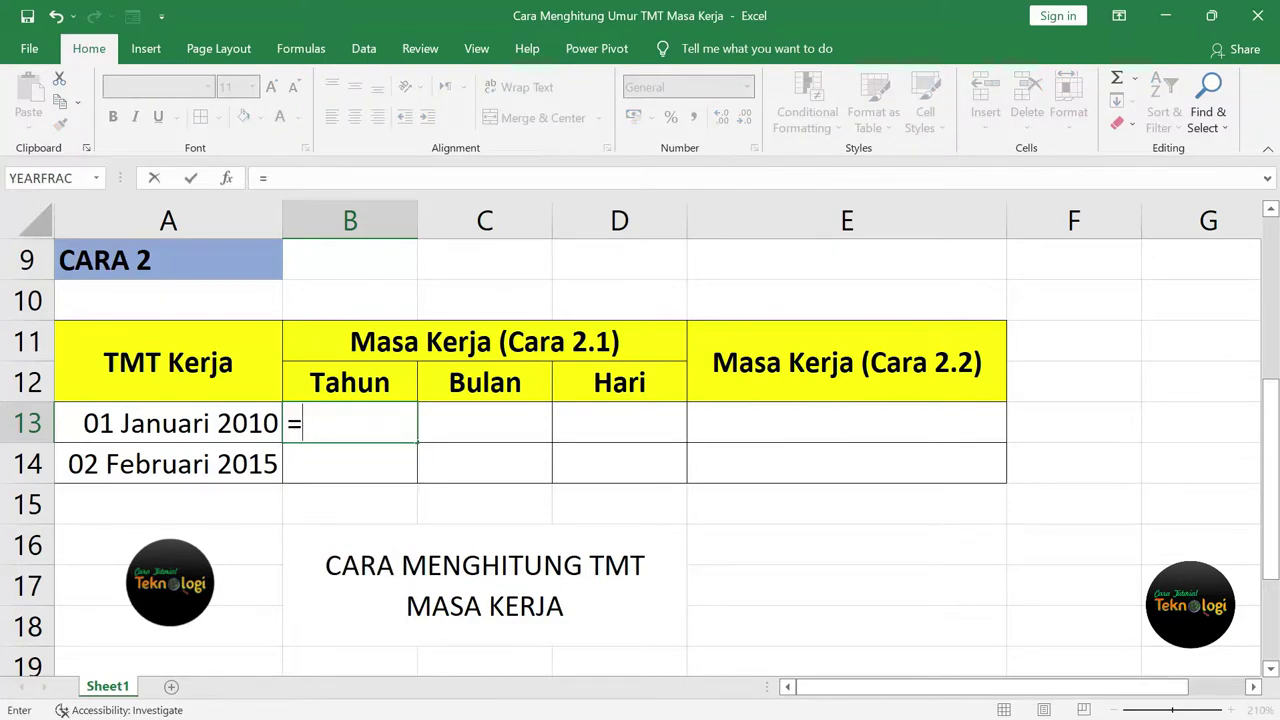
text(DATED)
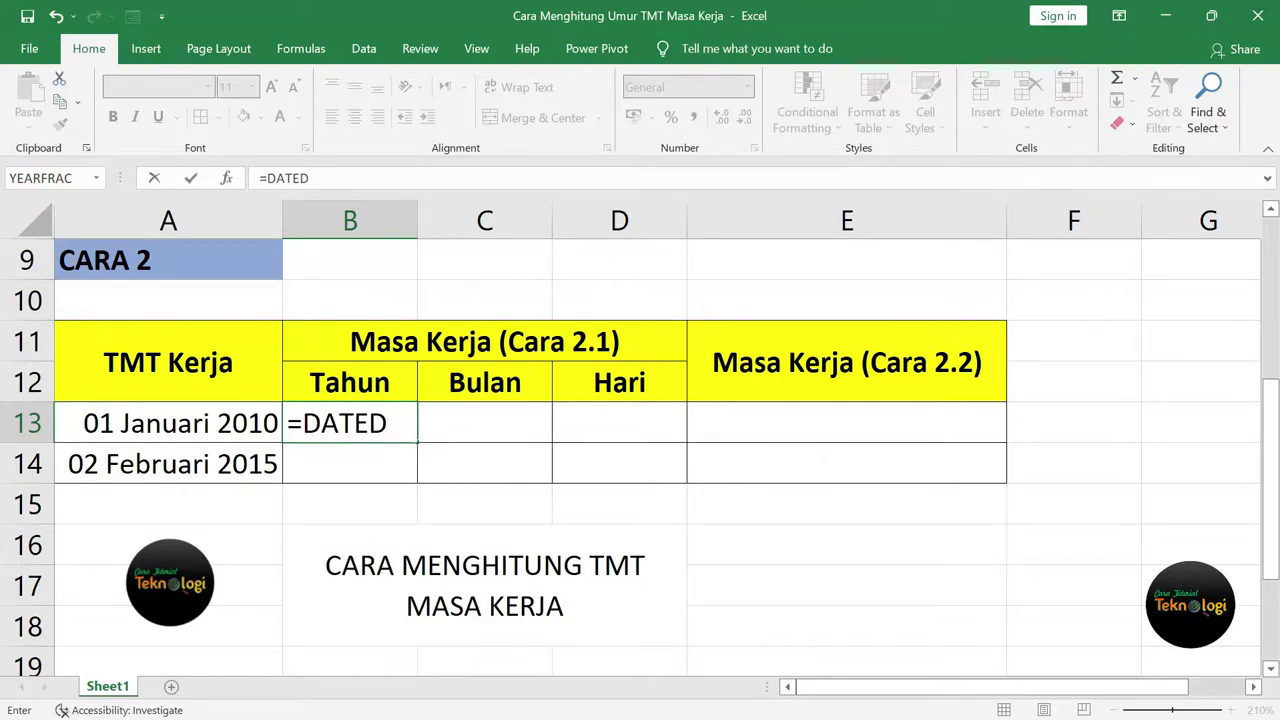
text(IF)
text(()
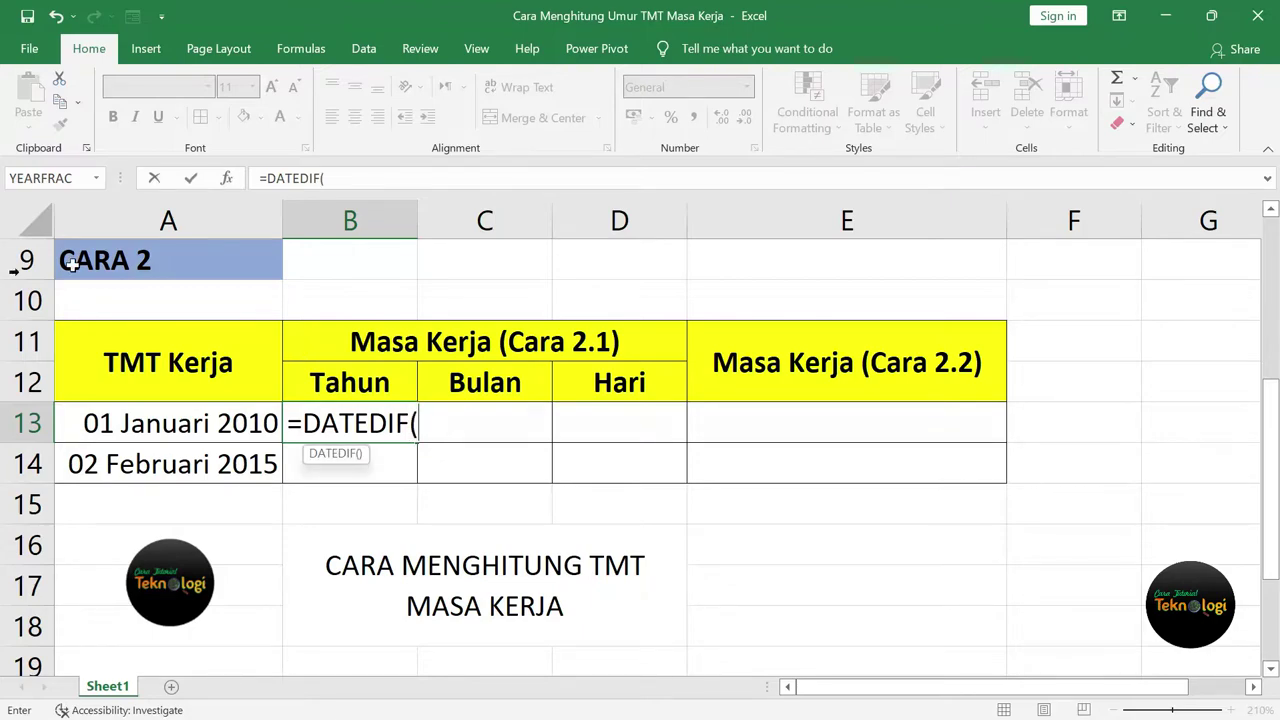
click(164, 430)
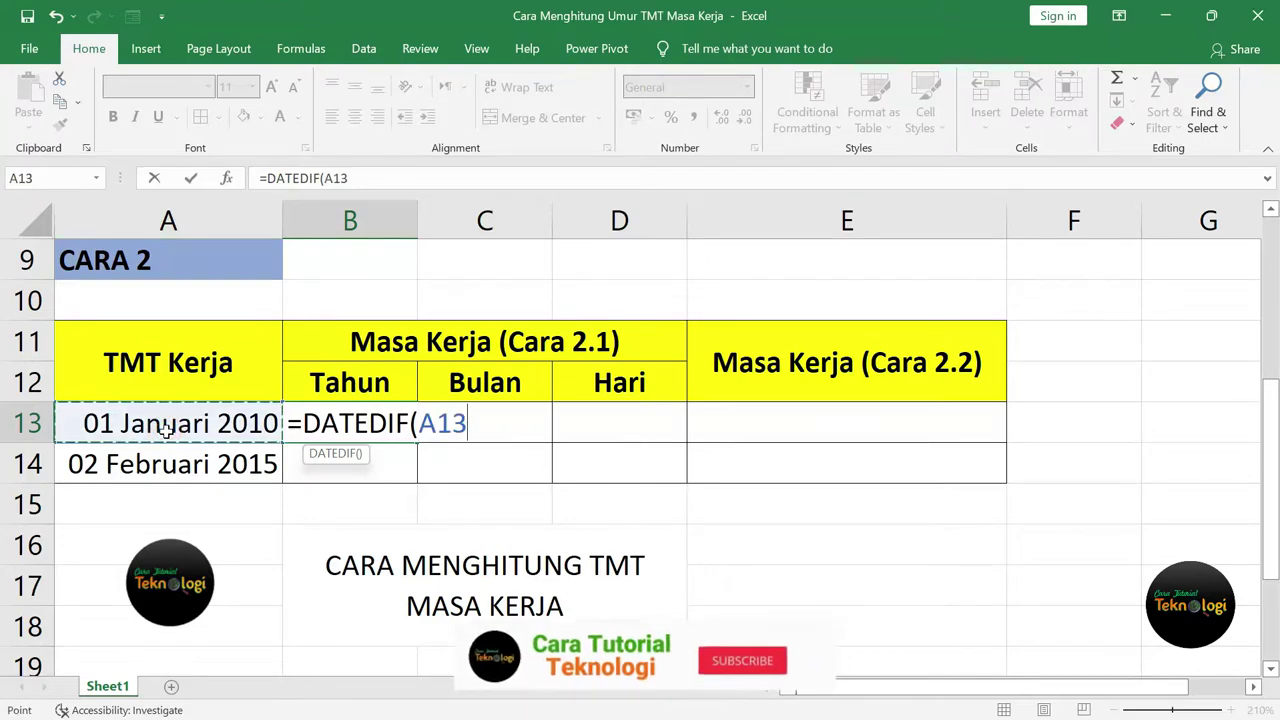
text(;)
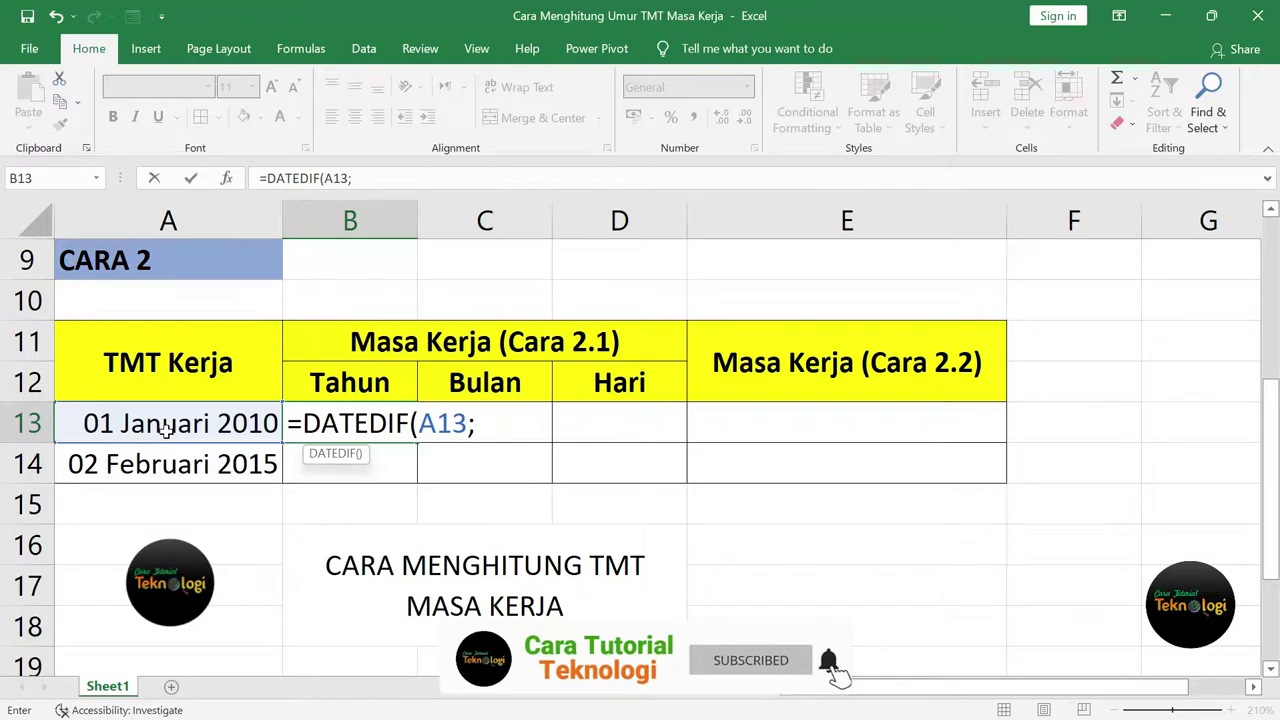
text(NOW)
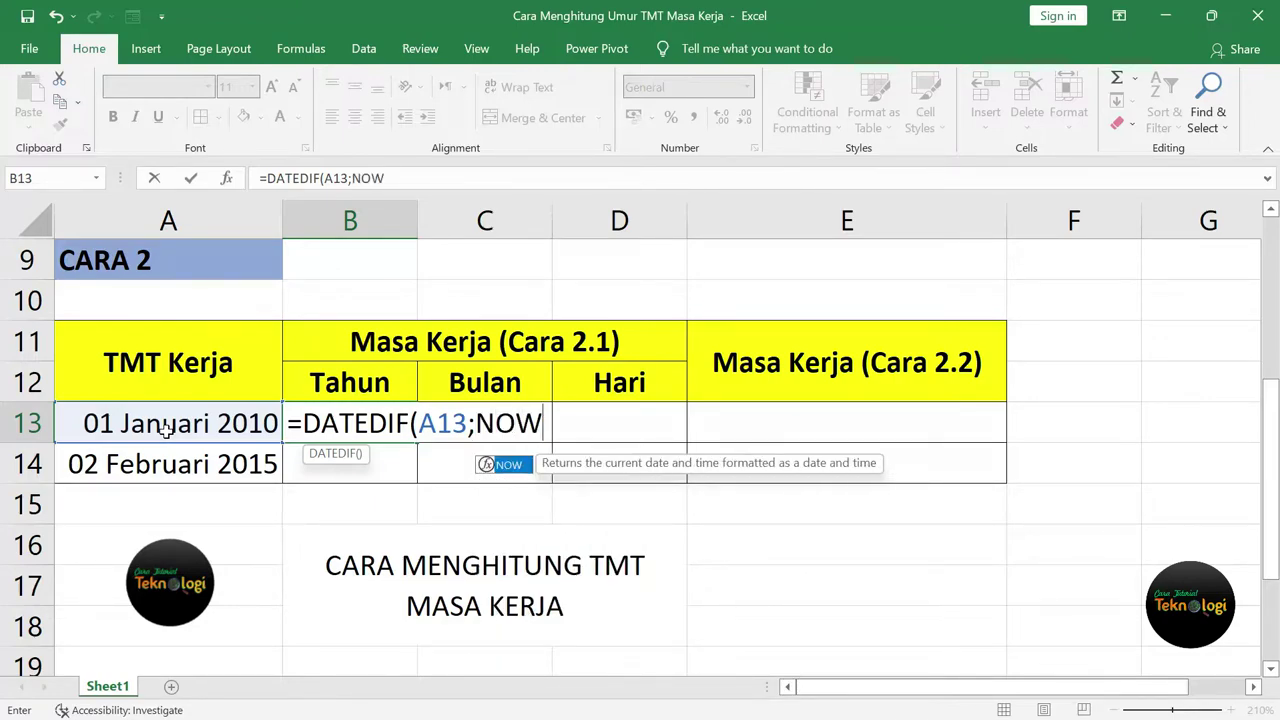
text(()
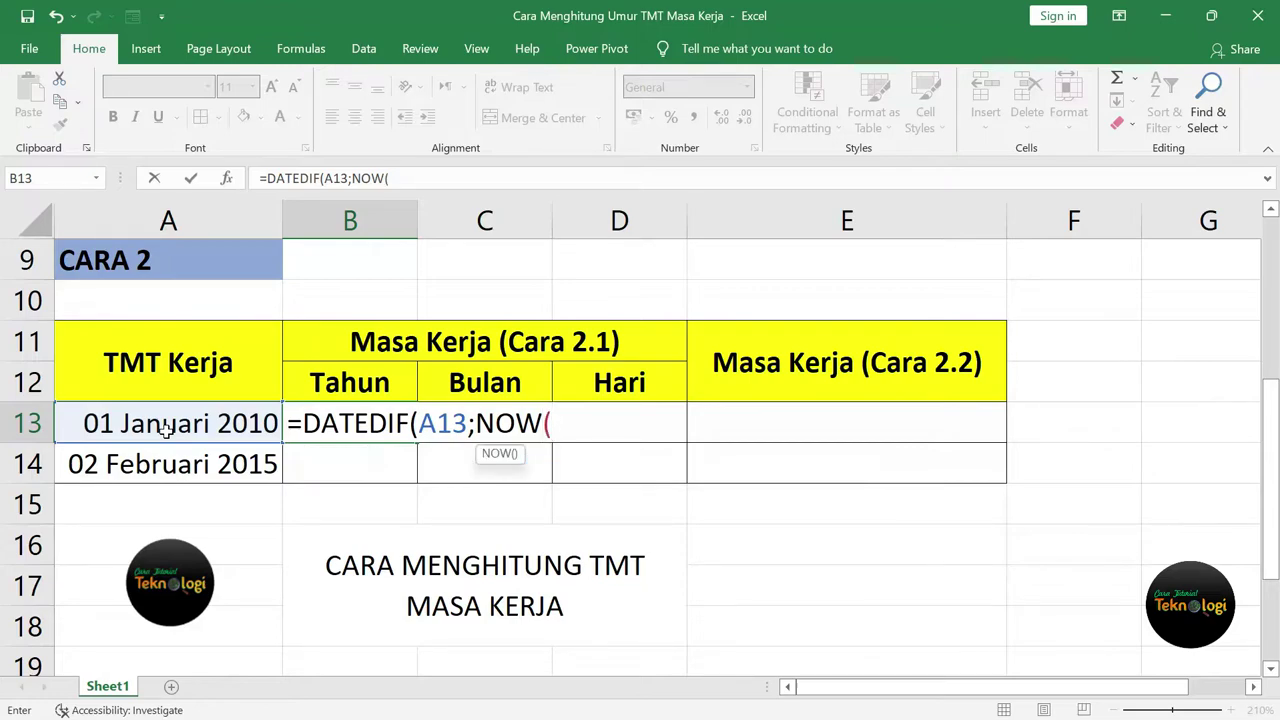
text())
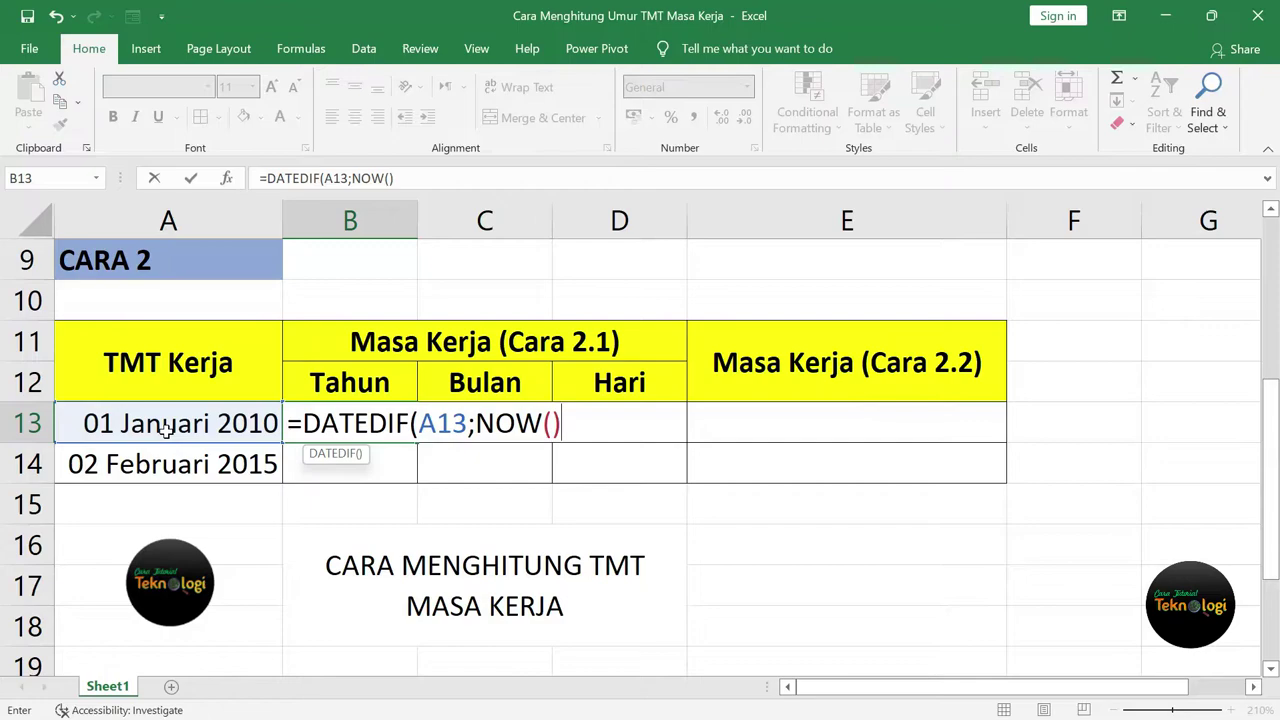
text(;)
text(")
text(y)
key(BackSpace)
text(Y)
text(")
text())
key(Return)
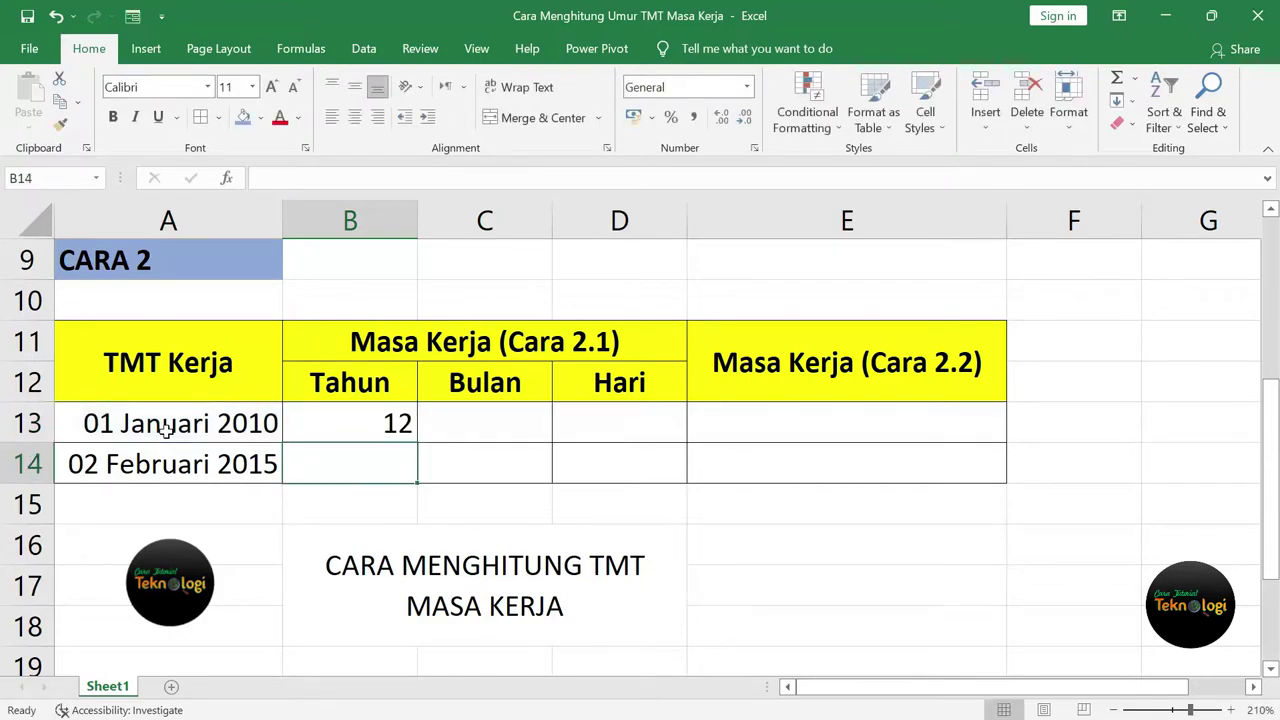
click(398, 426)
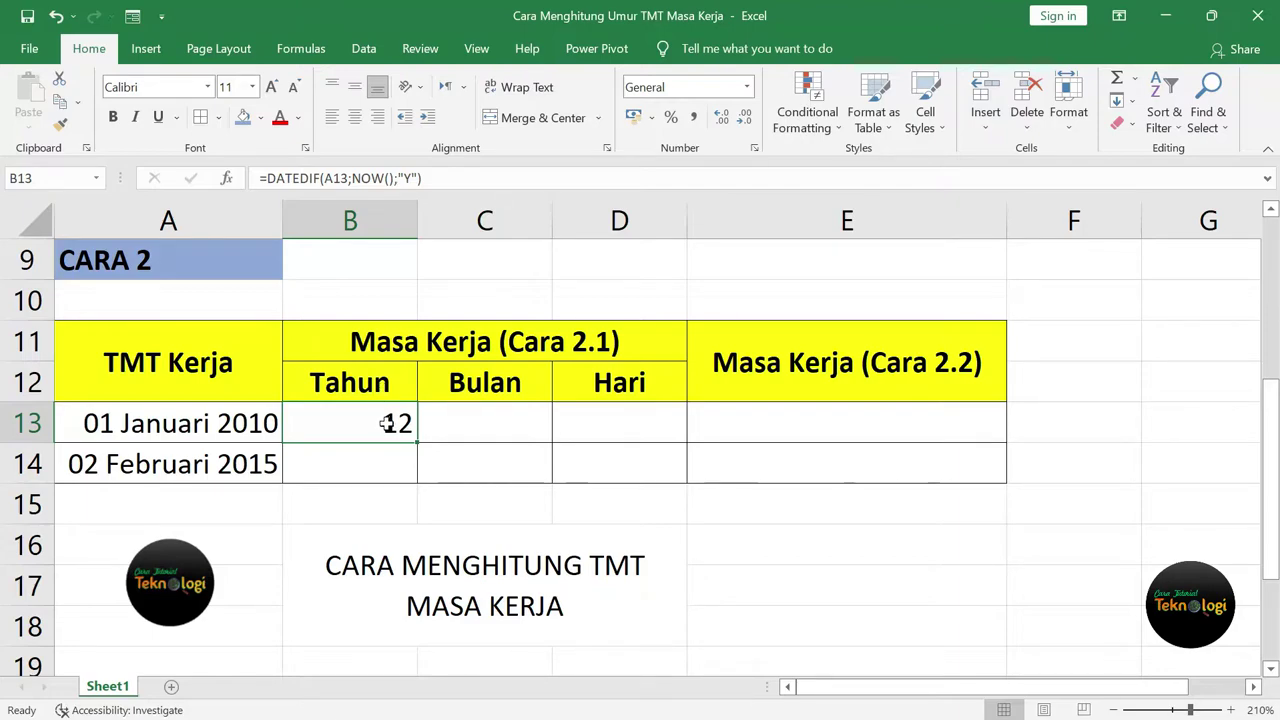
Step: Append &" Tahun" to the B13 DATEDIF formula so it displays 12 Tahun
click(494, 178)
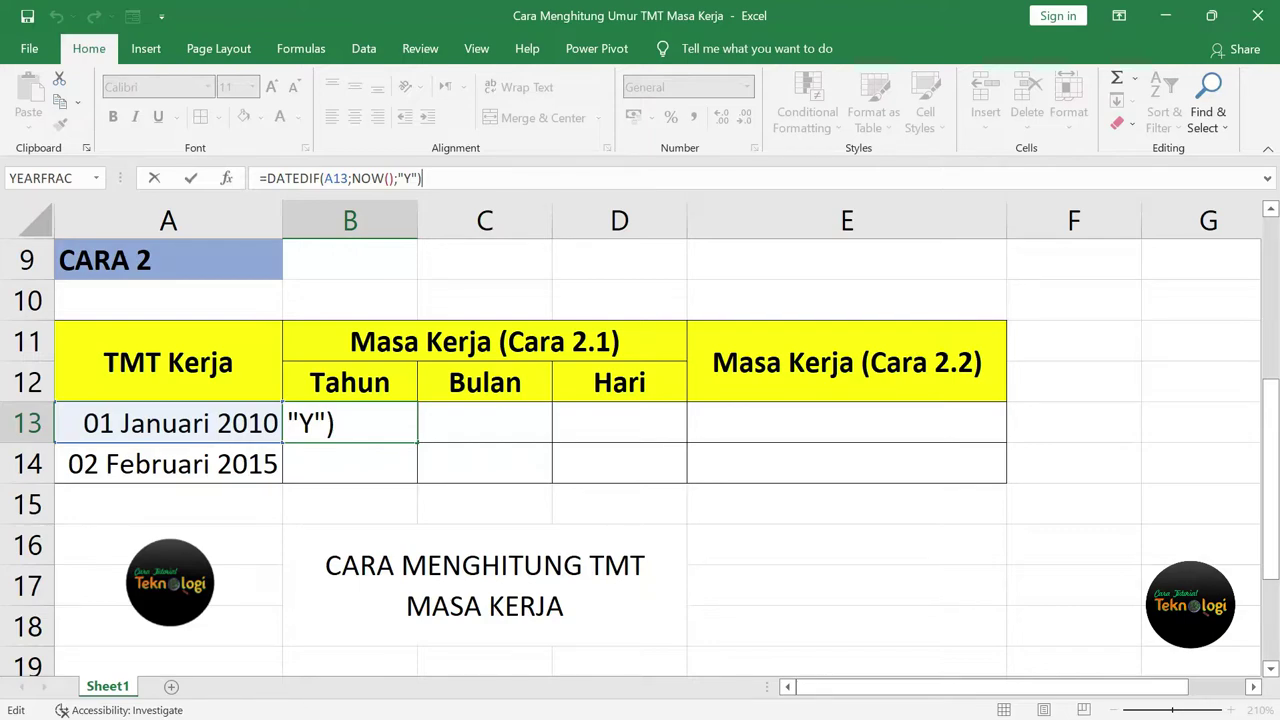
text(&)
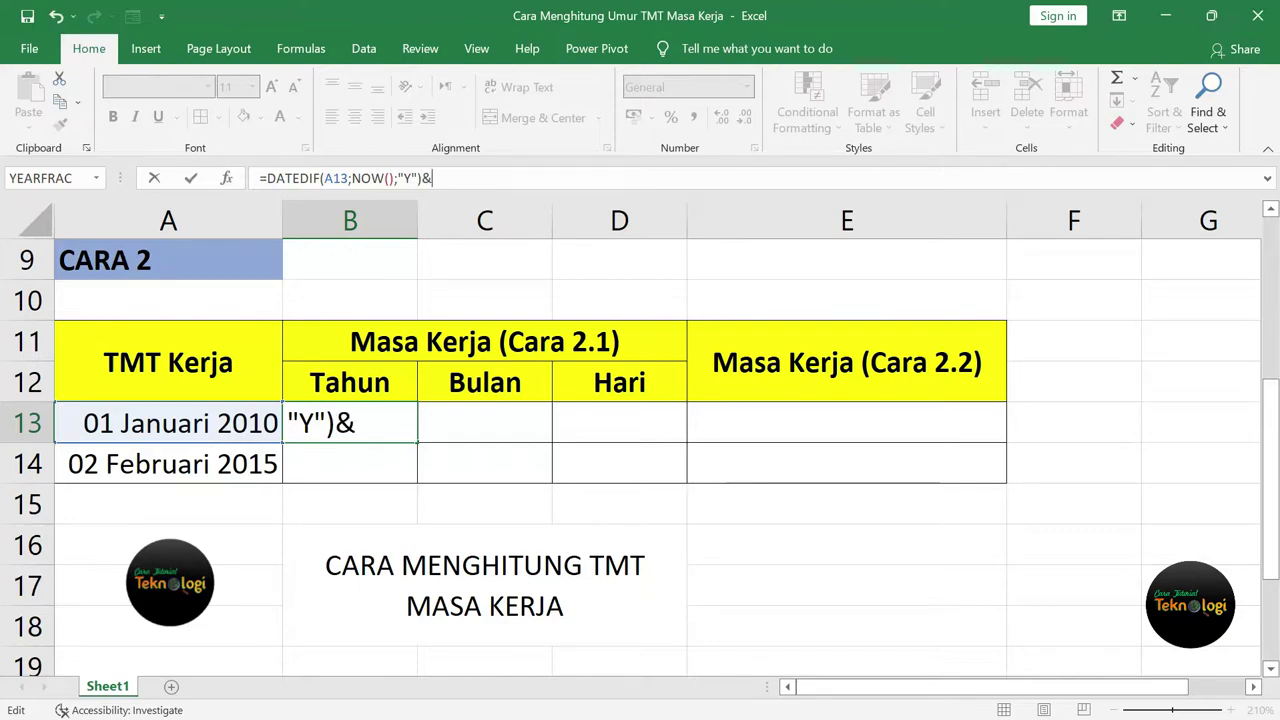
text(")
text( Tahun)
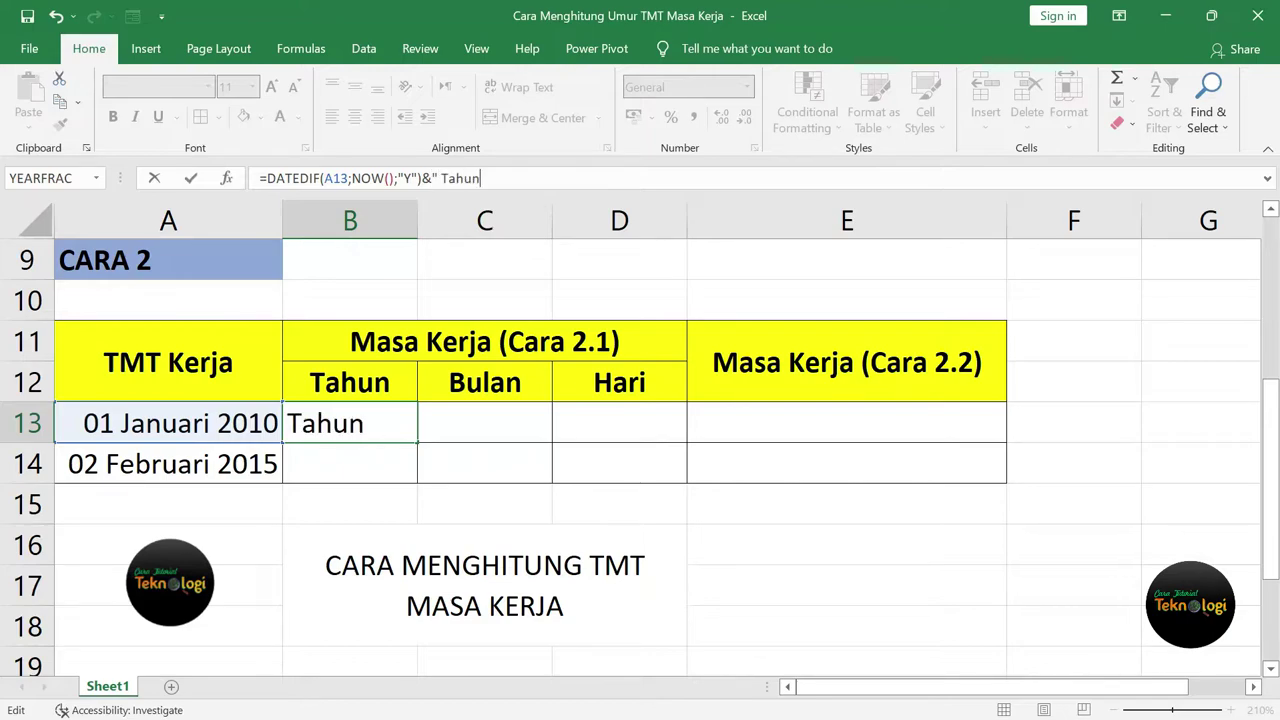
text(")
key(Return)
click(385, 418)
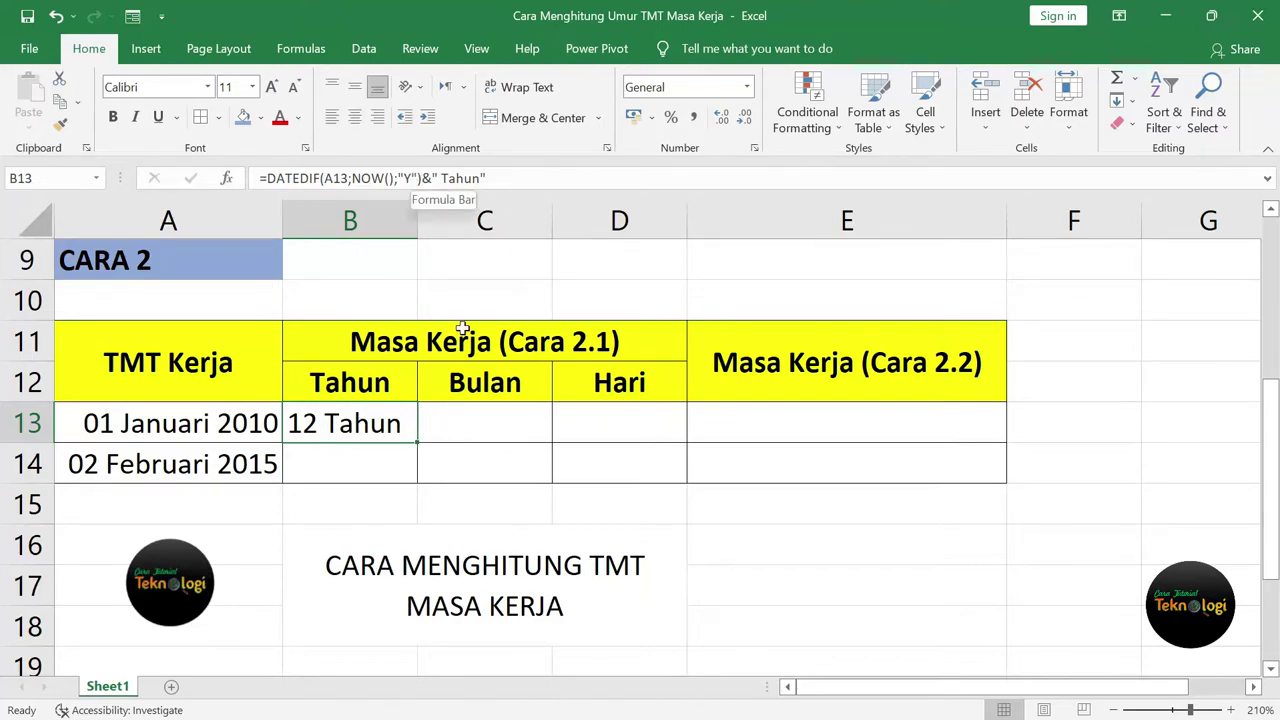
click(490, 432)
Step: Enter =DATEDIF(A13;NOW();"YM")&" Bulan" in C13 to display 2 Bulan
text(=)
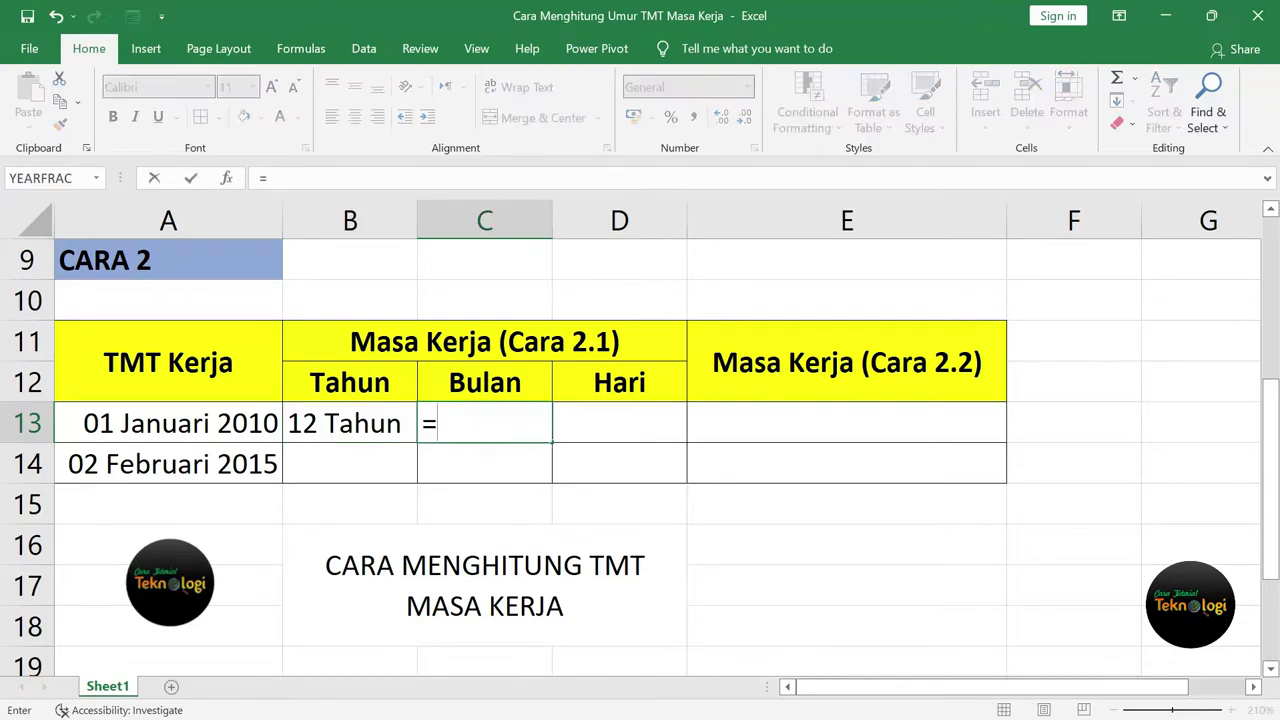
text(DATE)
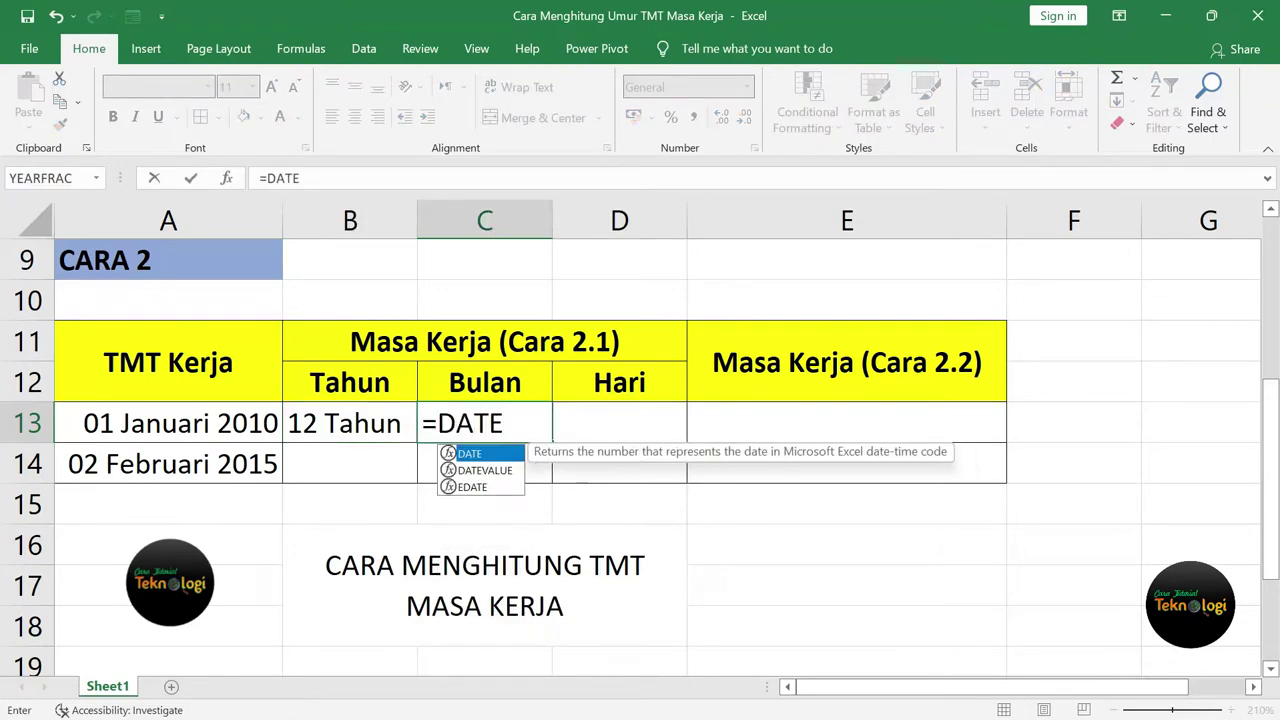
text(DIF)
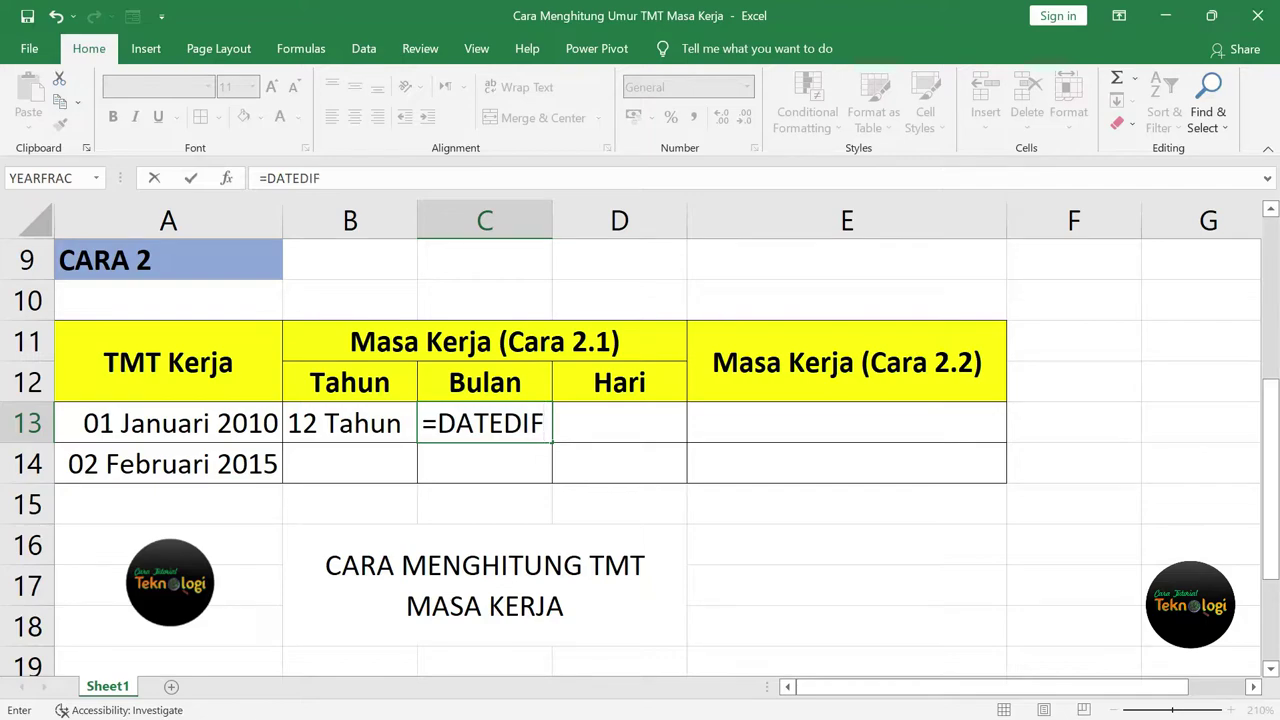
text(()
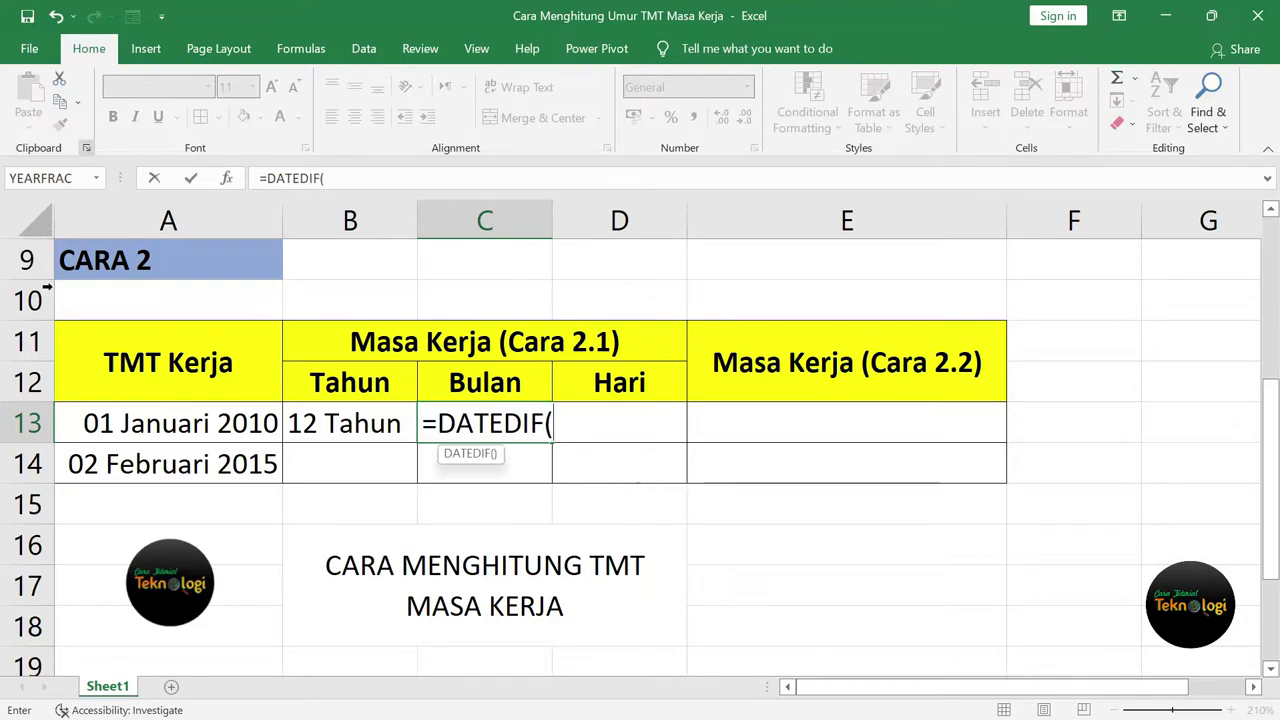
click(175, 425)
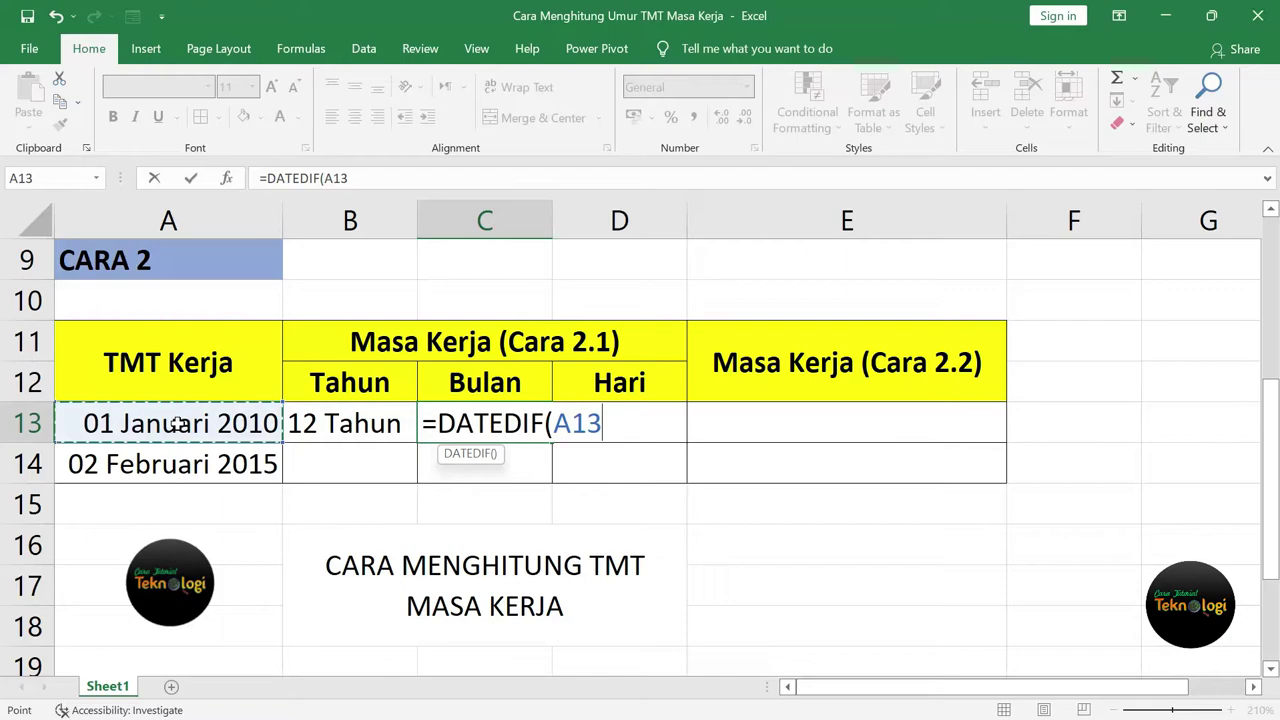
text(;)
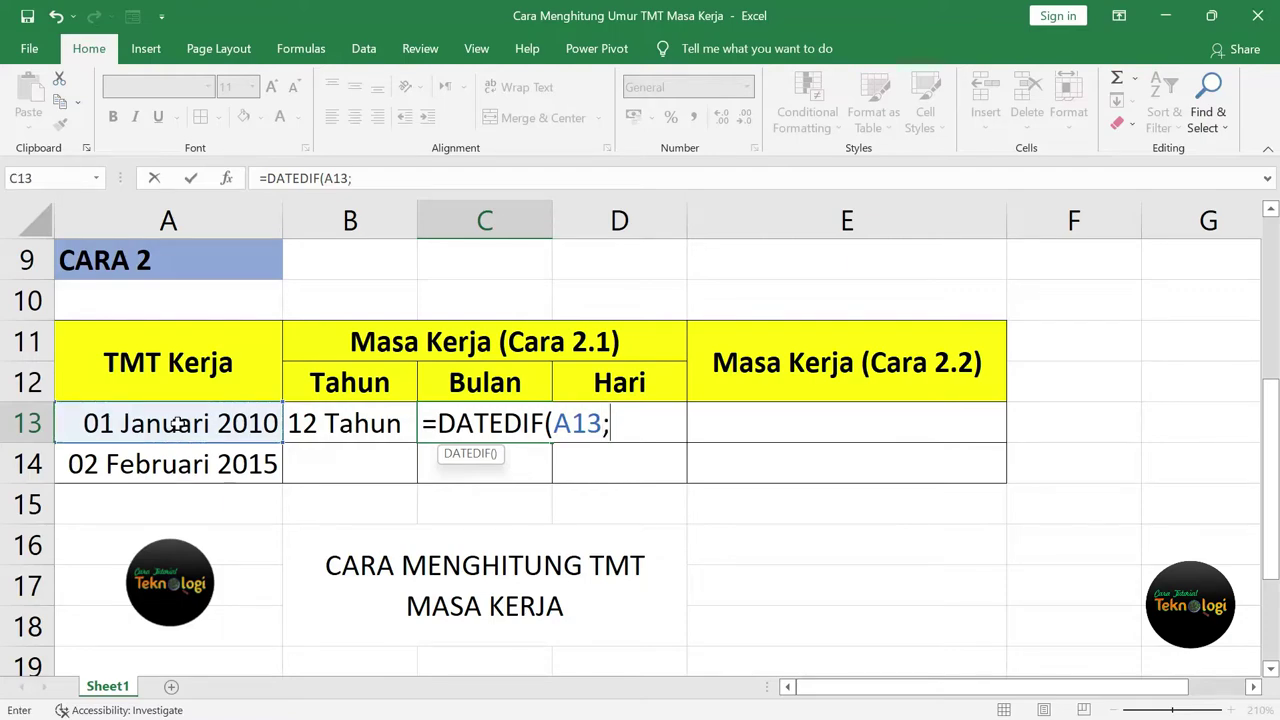
text(N)
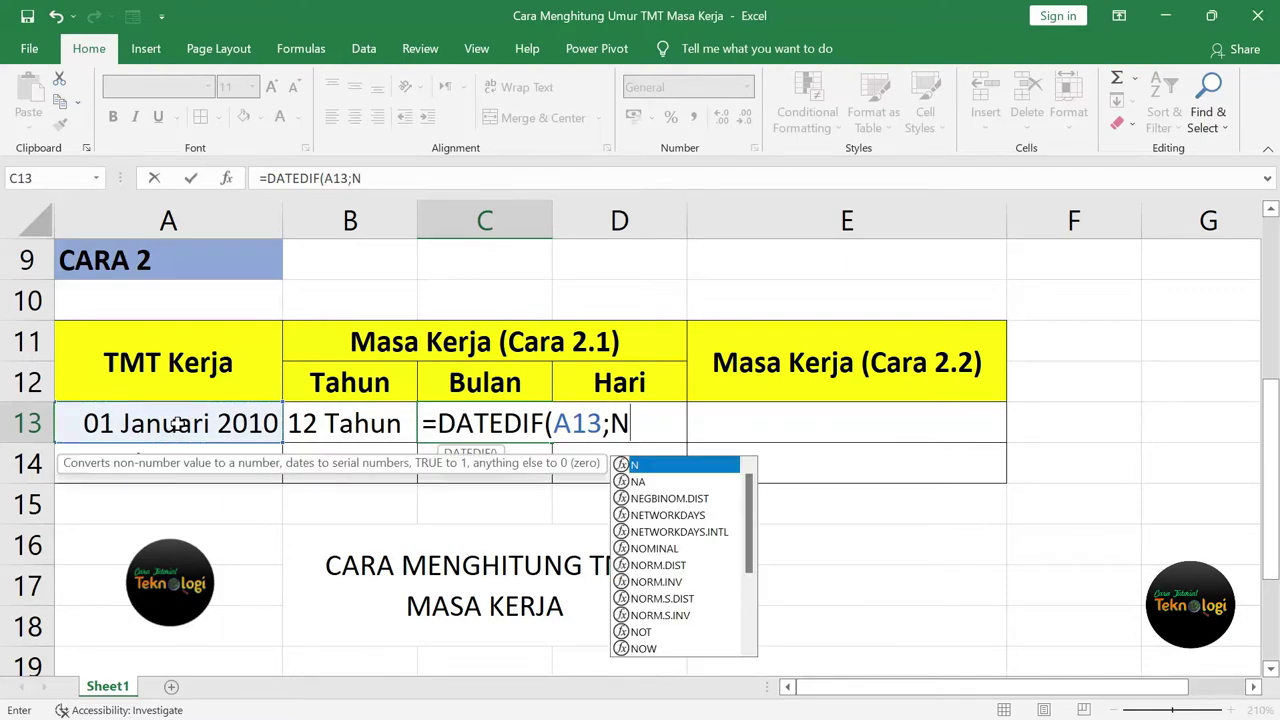
text(OW)
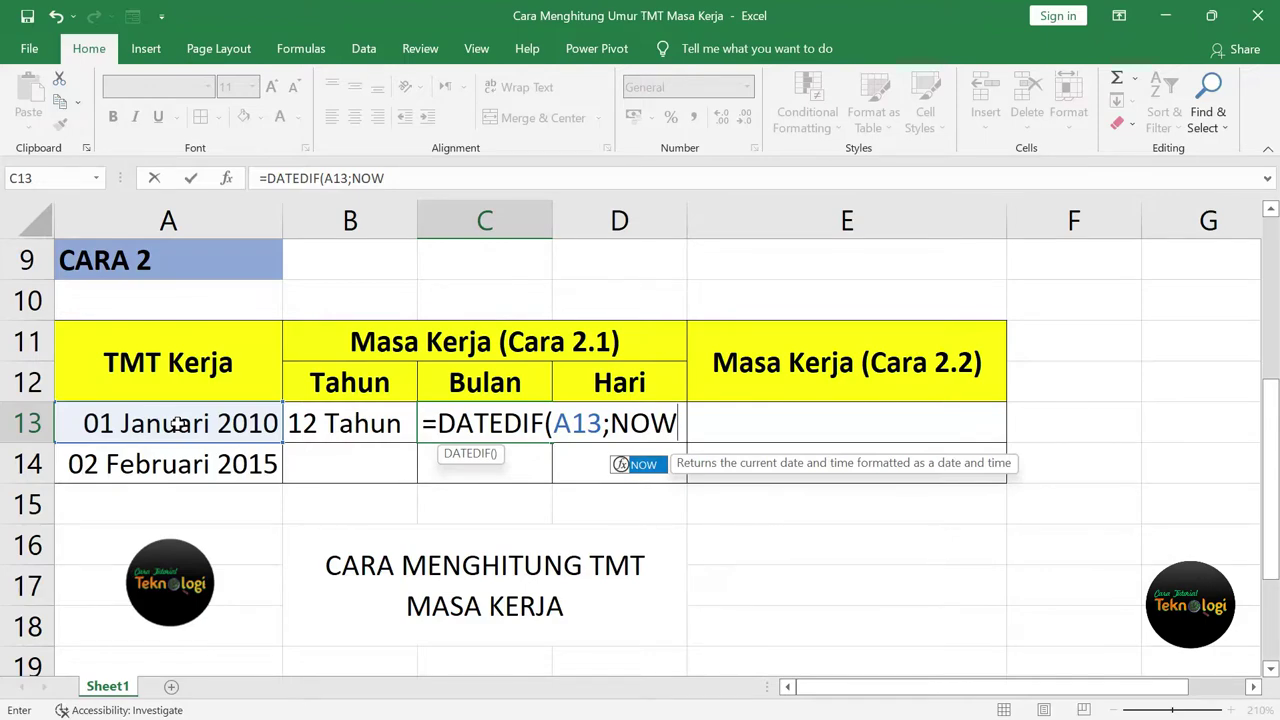
text(())
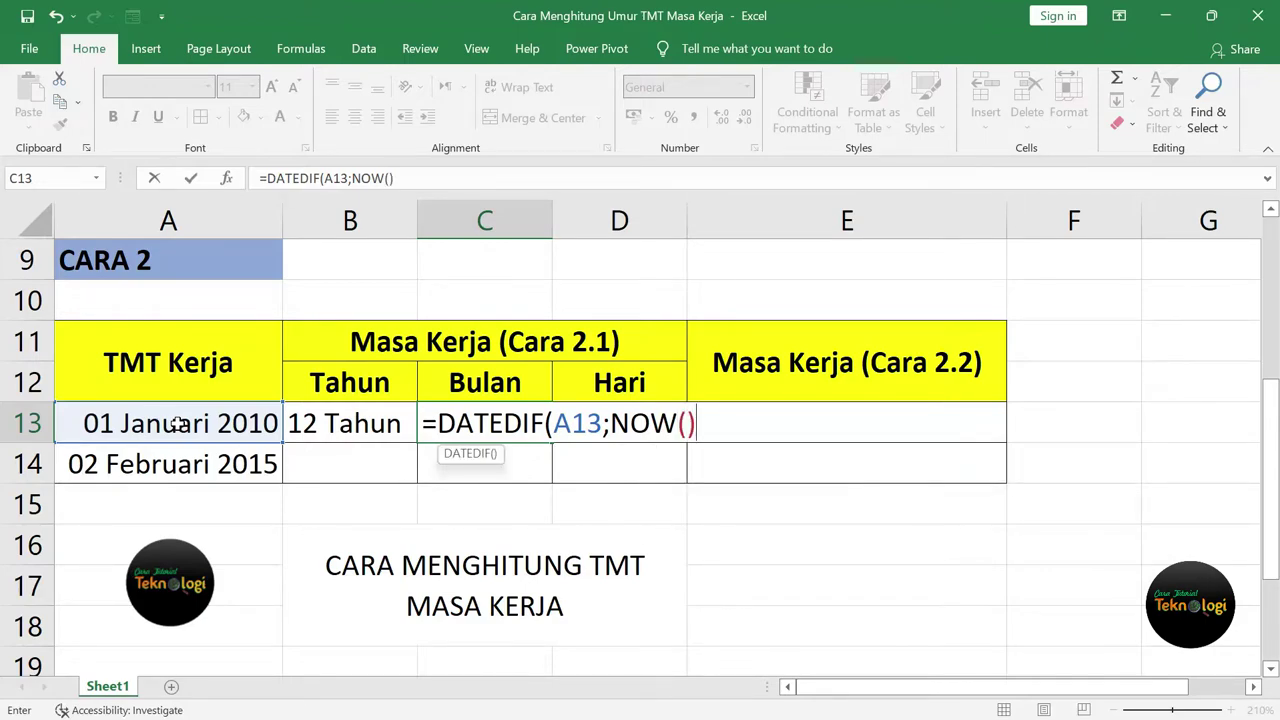
text(;)
text(")
text(y)
key(BackSpace)
text(Y)
text(M)
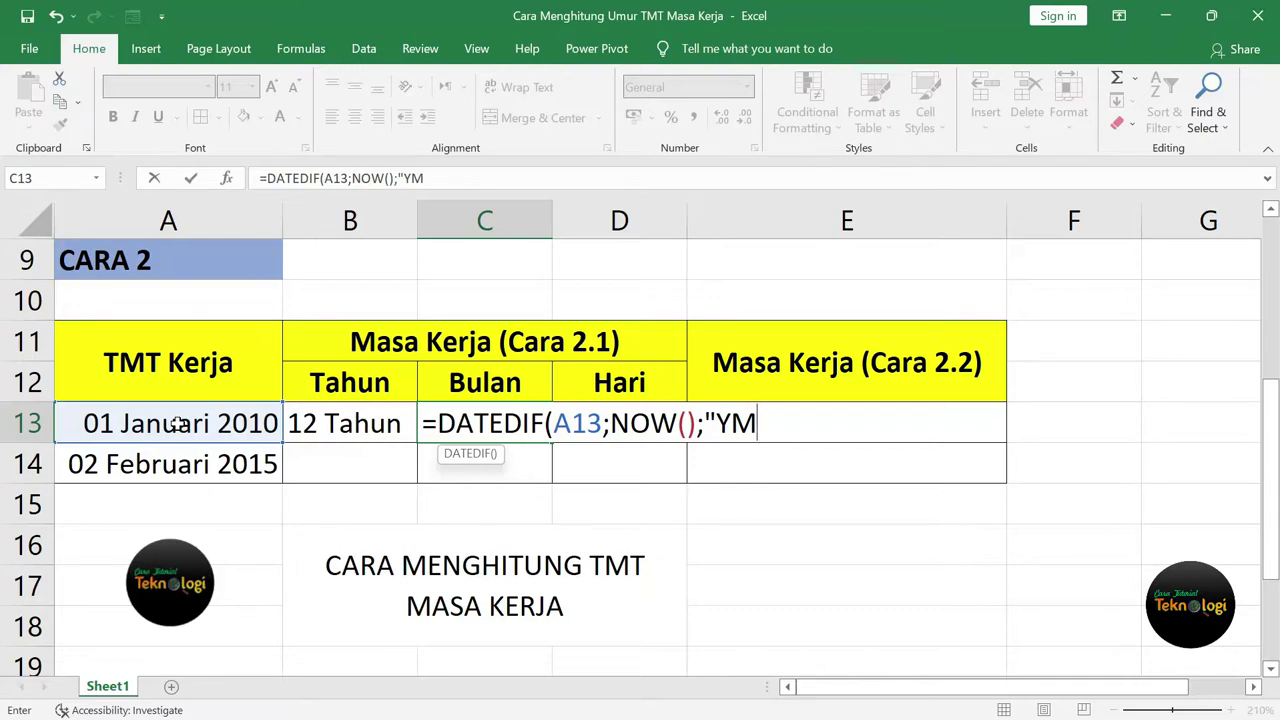
text(")
text())
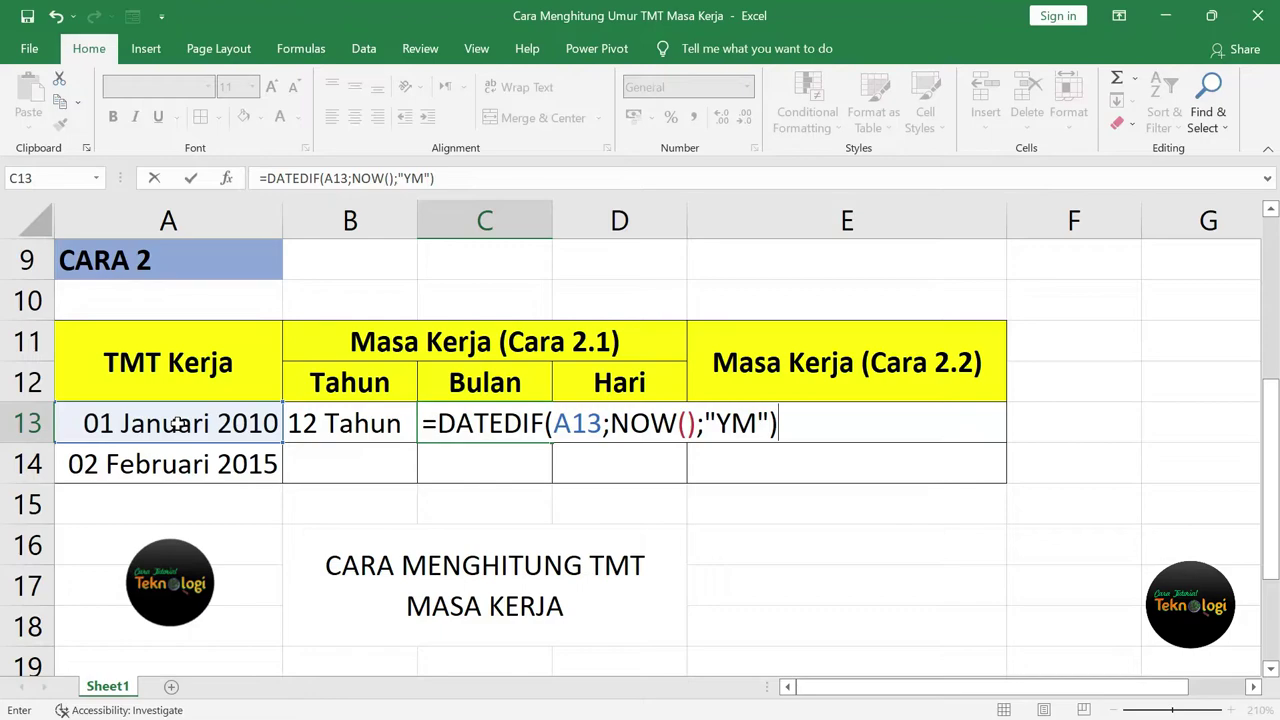
text(&)
text(")
text( bUL)
key(BackSpace)
key(BackSpace)
key(BackSpace)
key(BackSpace)
text(Bul)
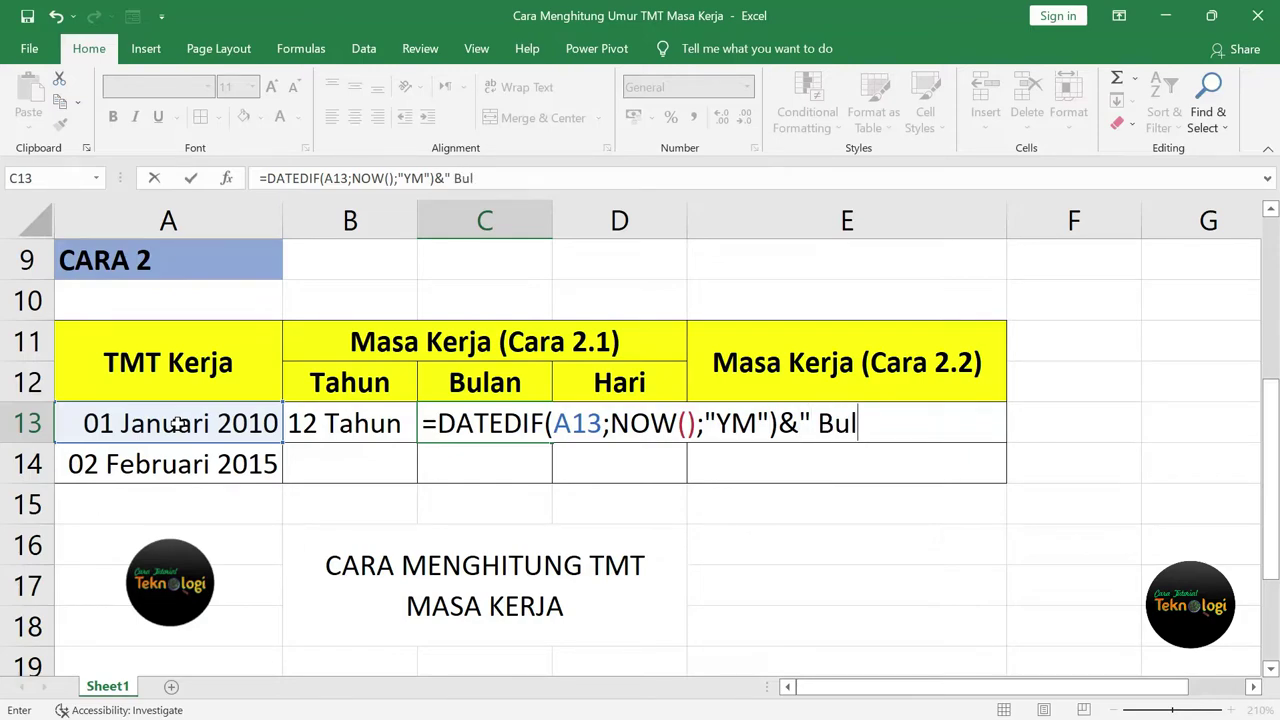
text(an")
key(Return)
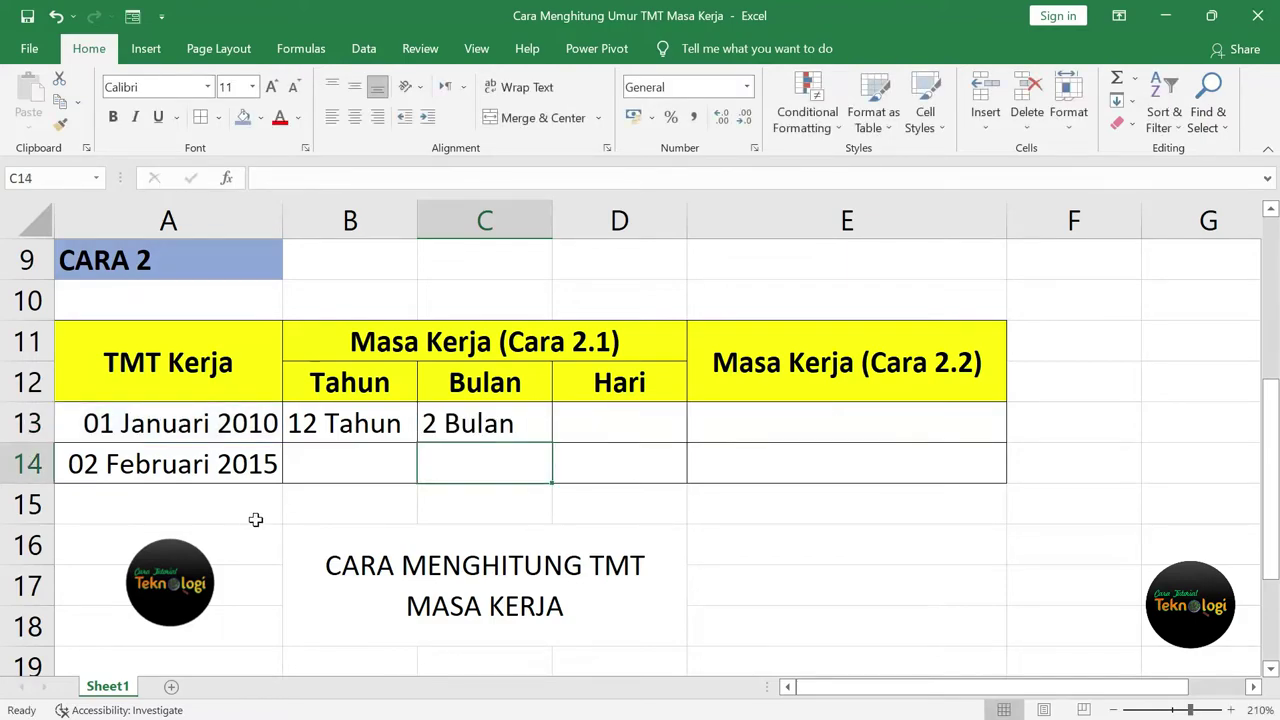
Step: Enter =DATEDIF(A13;NOW();"MD")&" Hari" in D13 to display 3 Hari
click(372, 420)
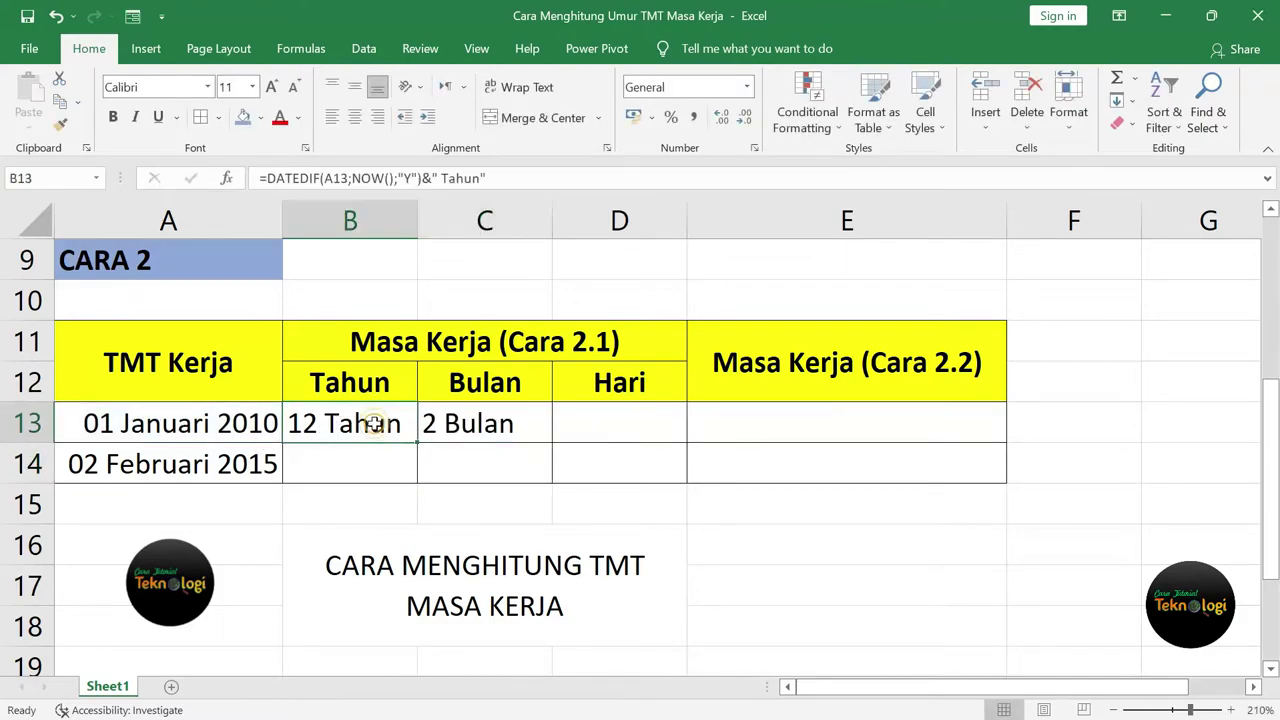
click(480, 432)
click(613, 433)
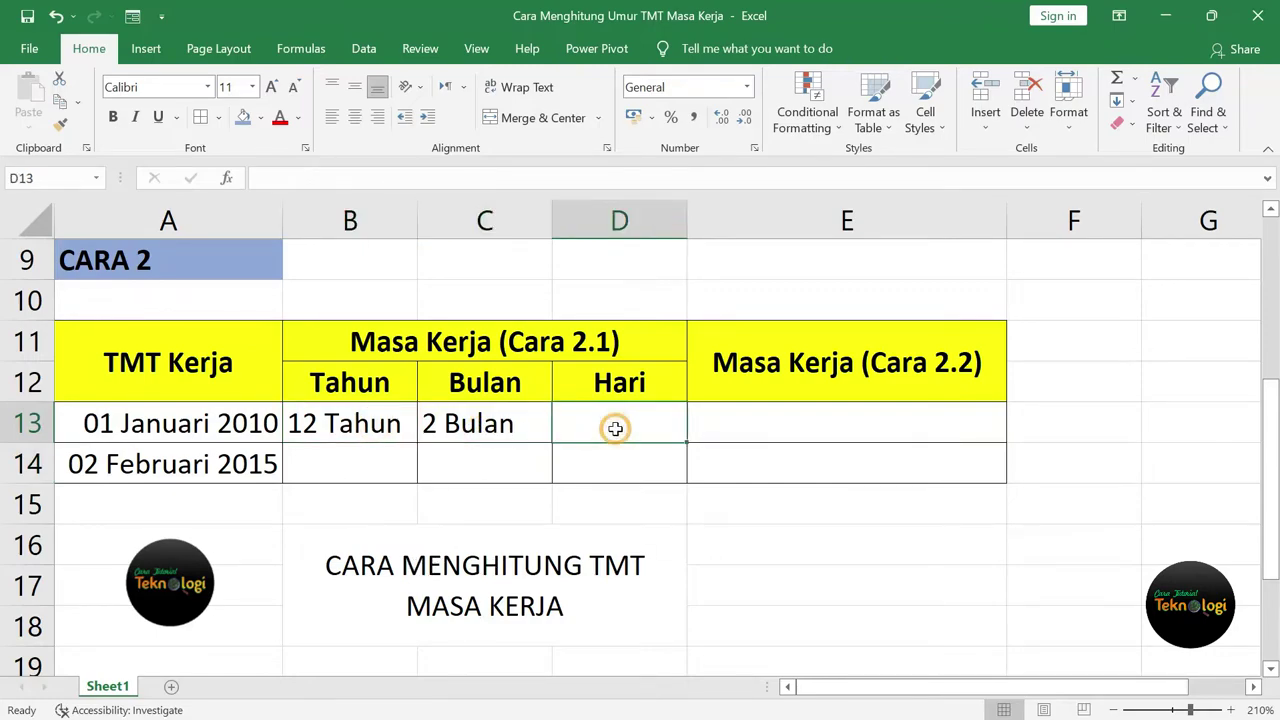
text(=)
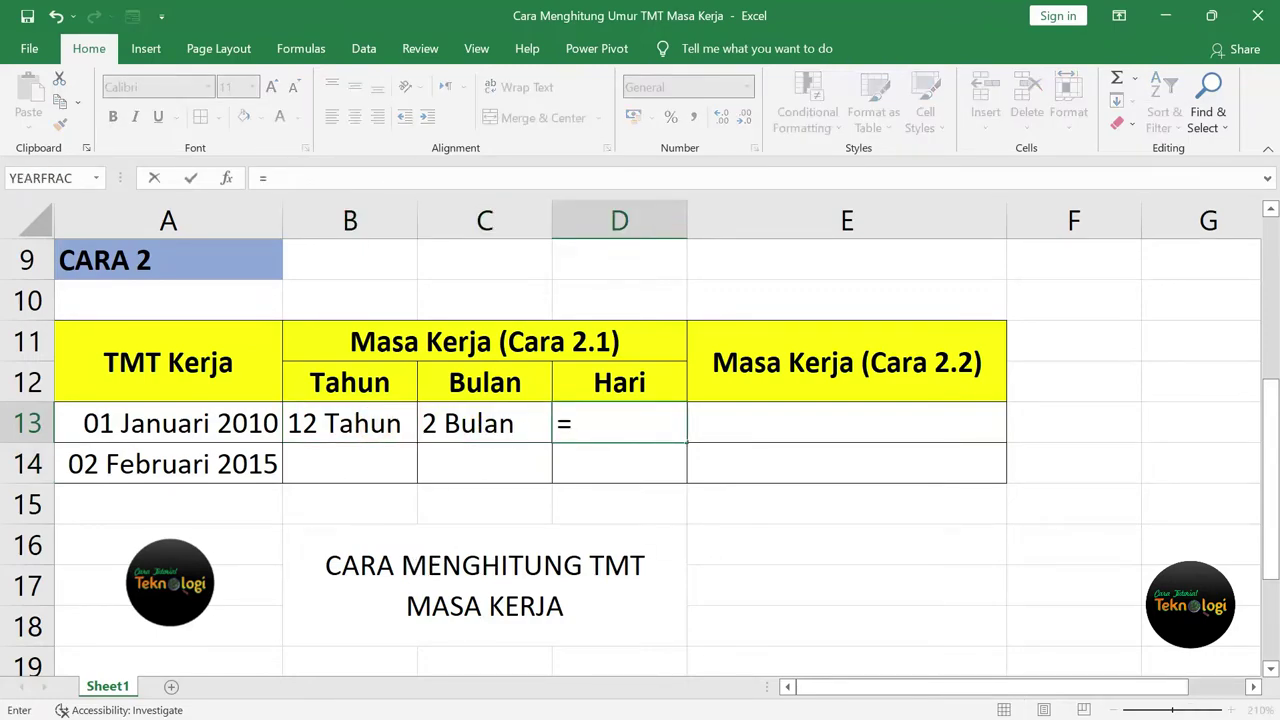
text(dated)
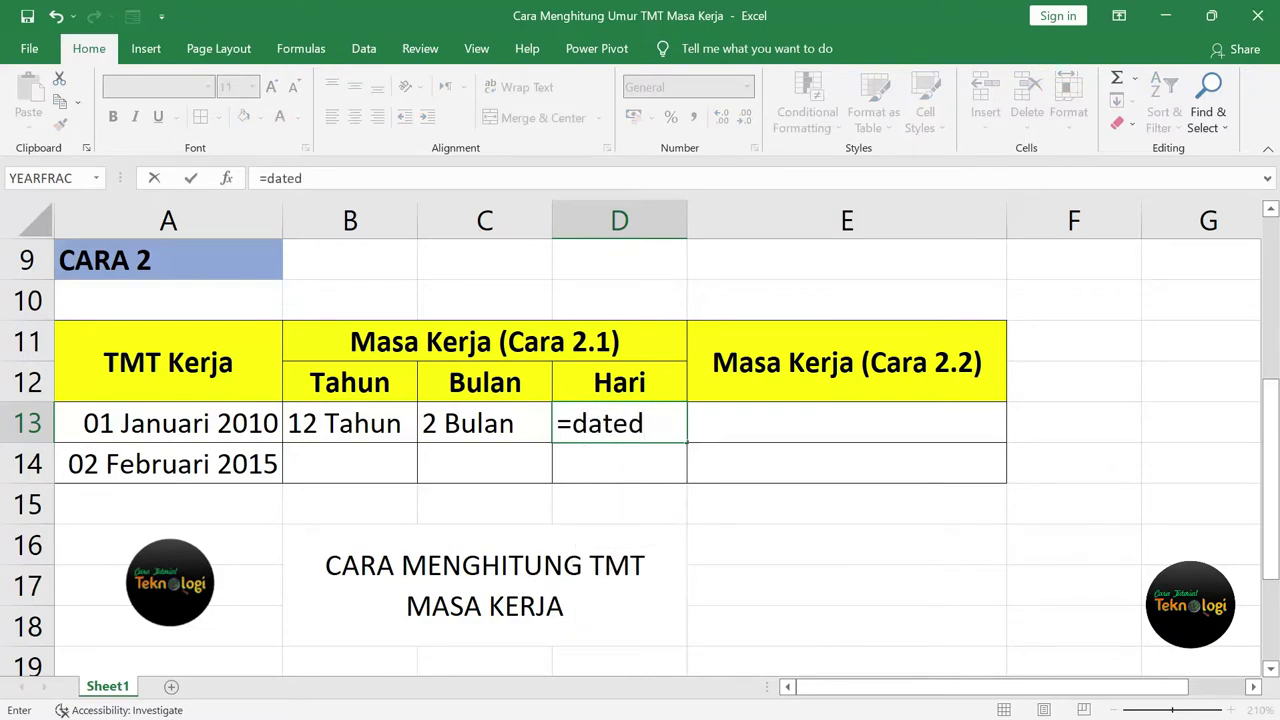
text(if)
text(()
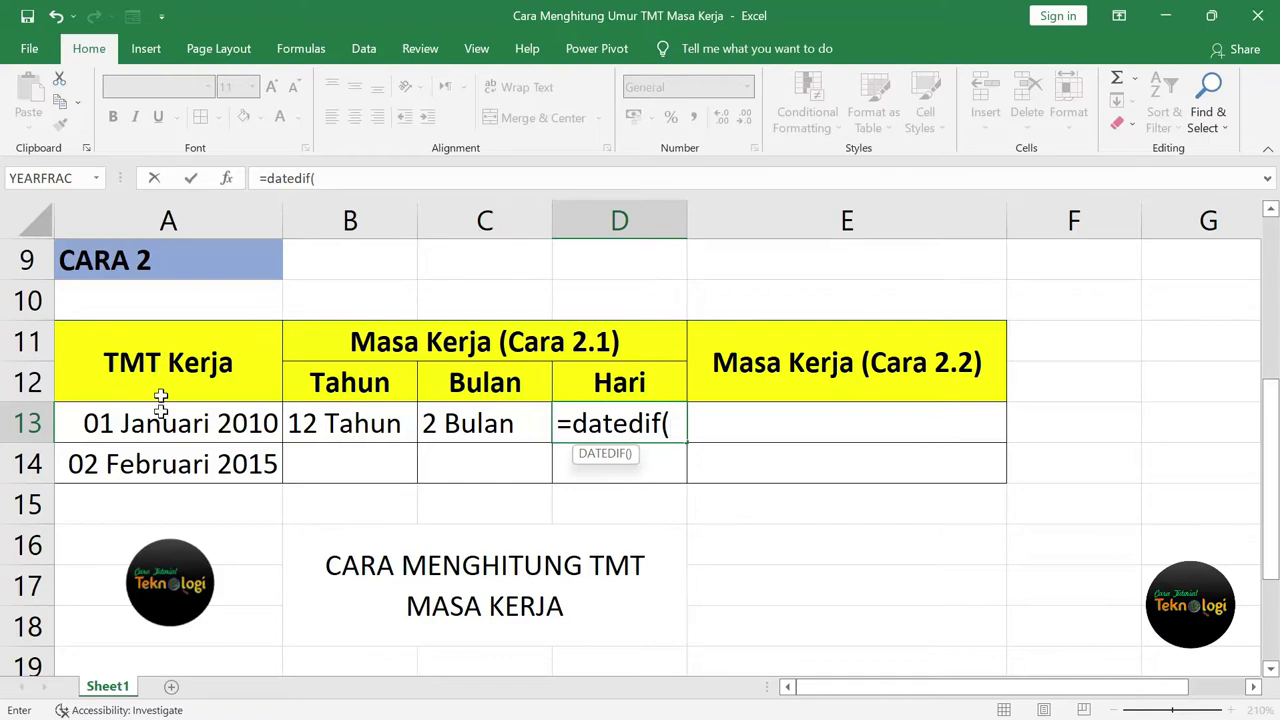
click(163, 424)
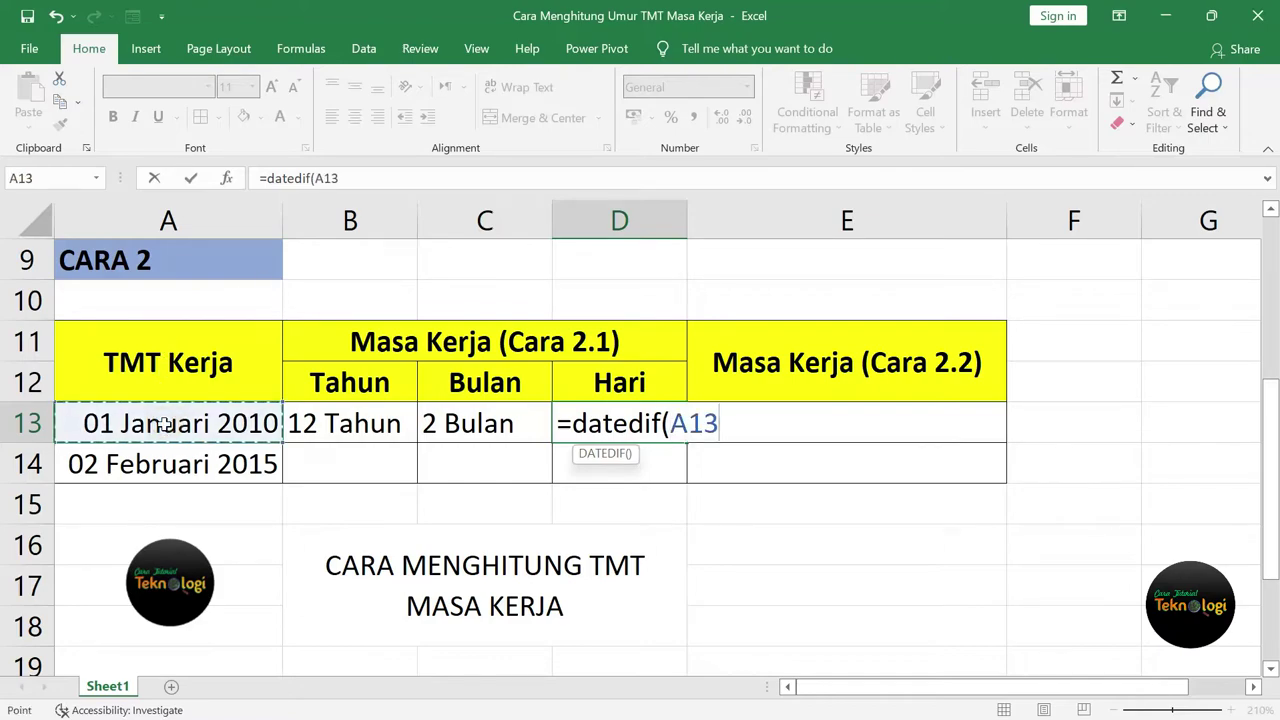
text(;)
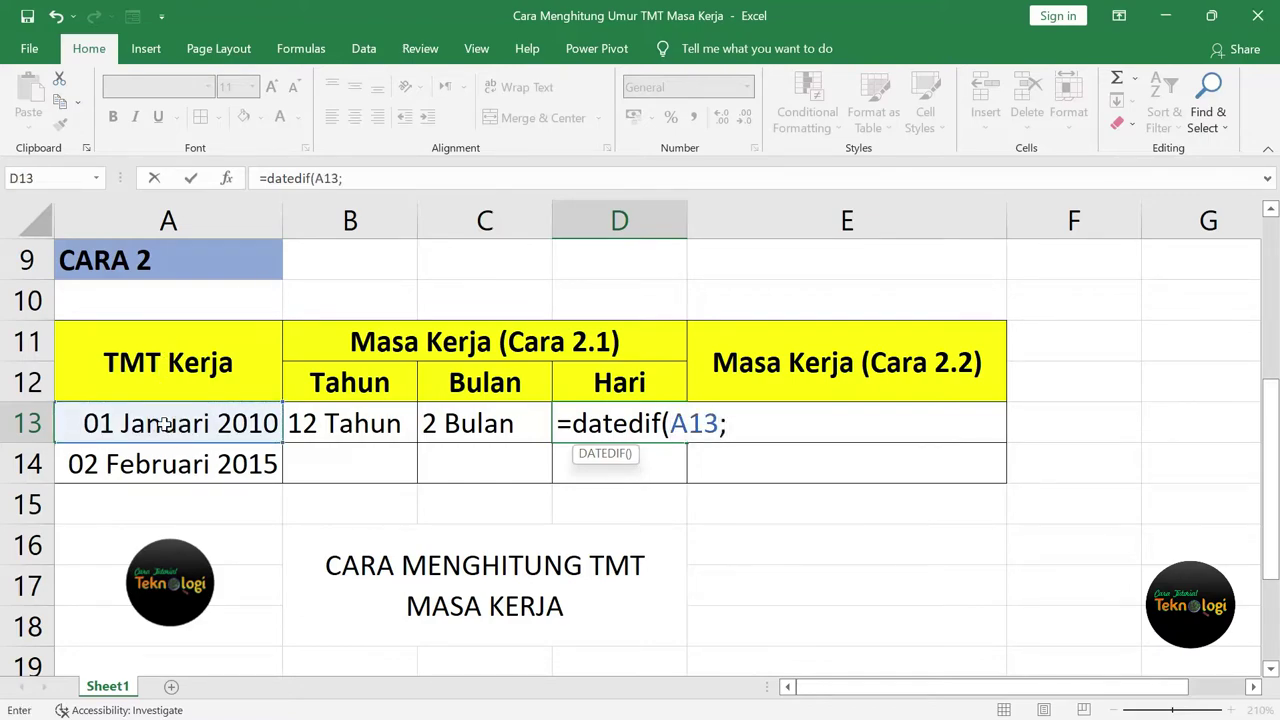
text(now)
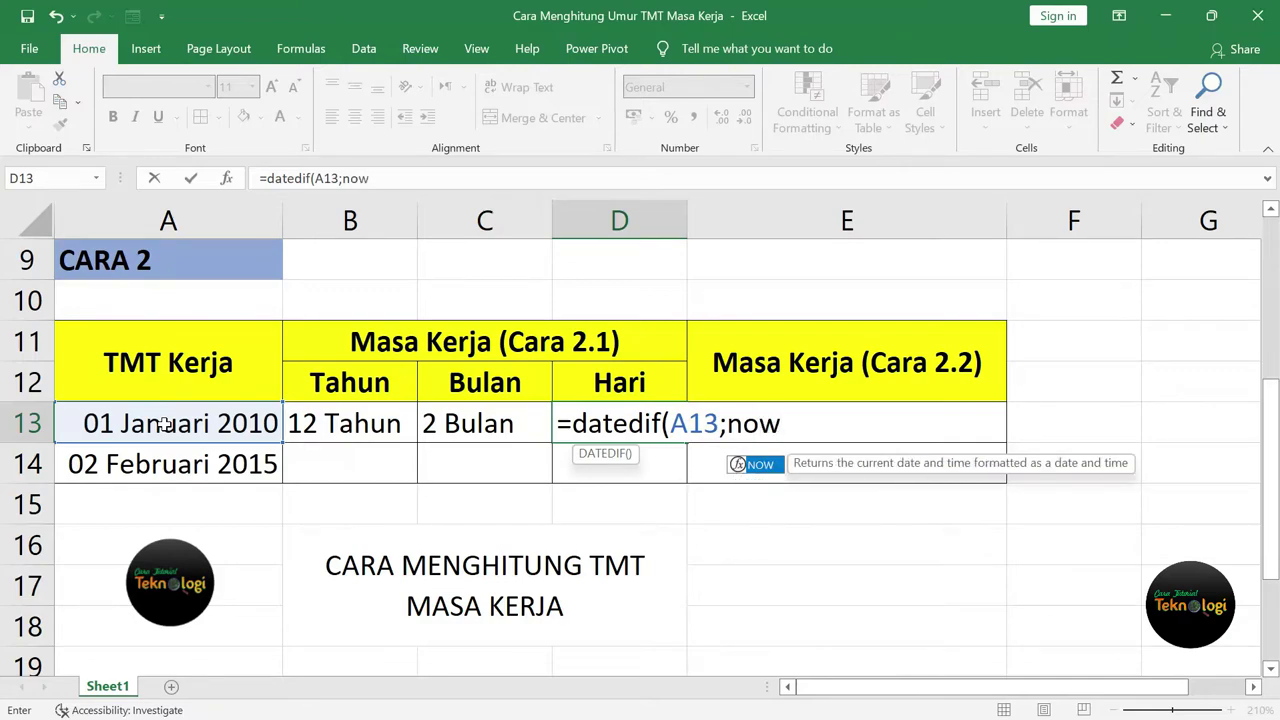
text(();)
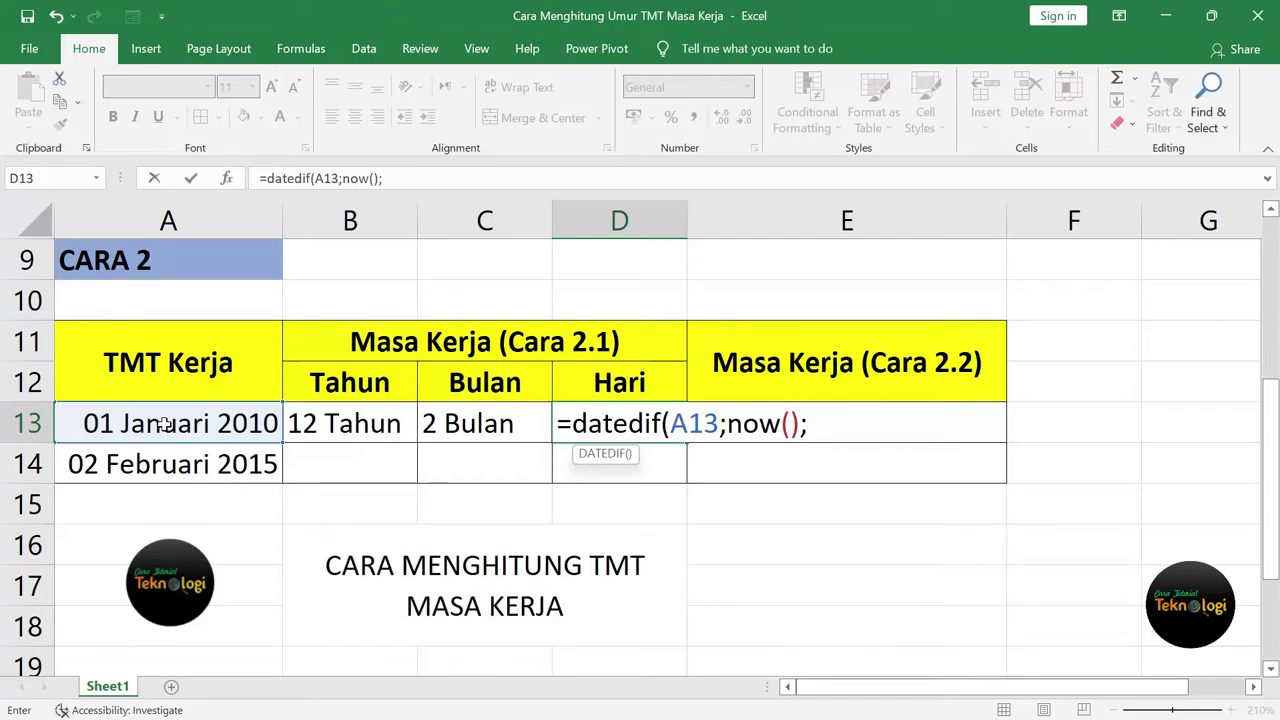
text("MD")
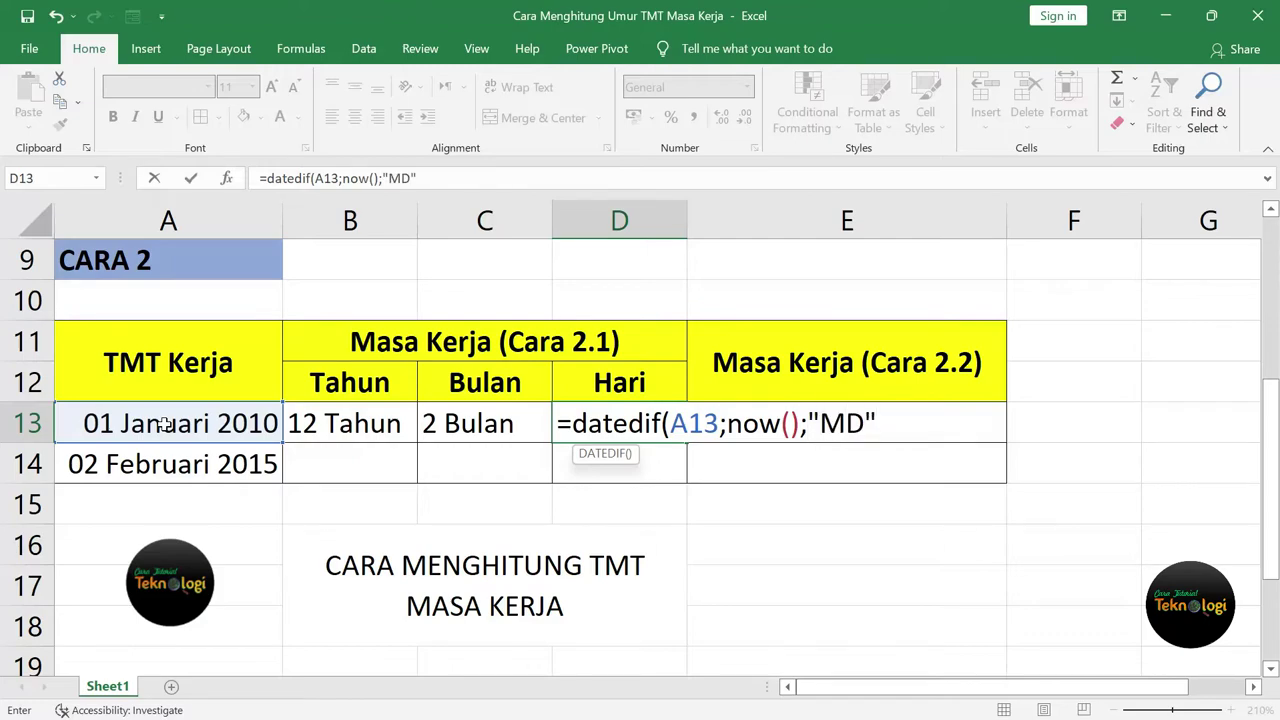
text())
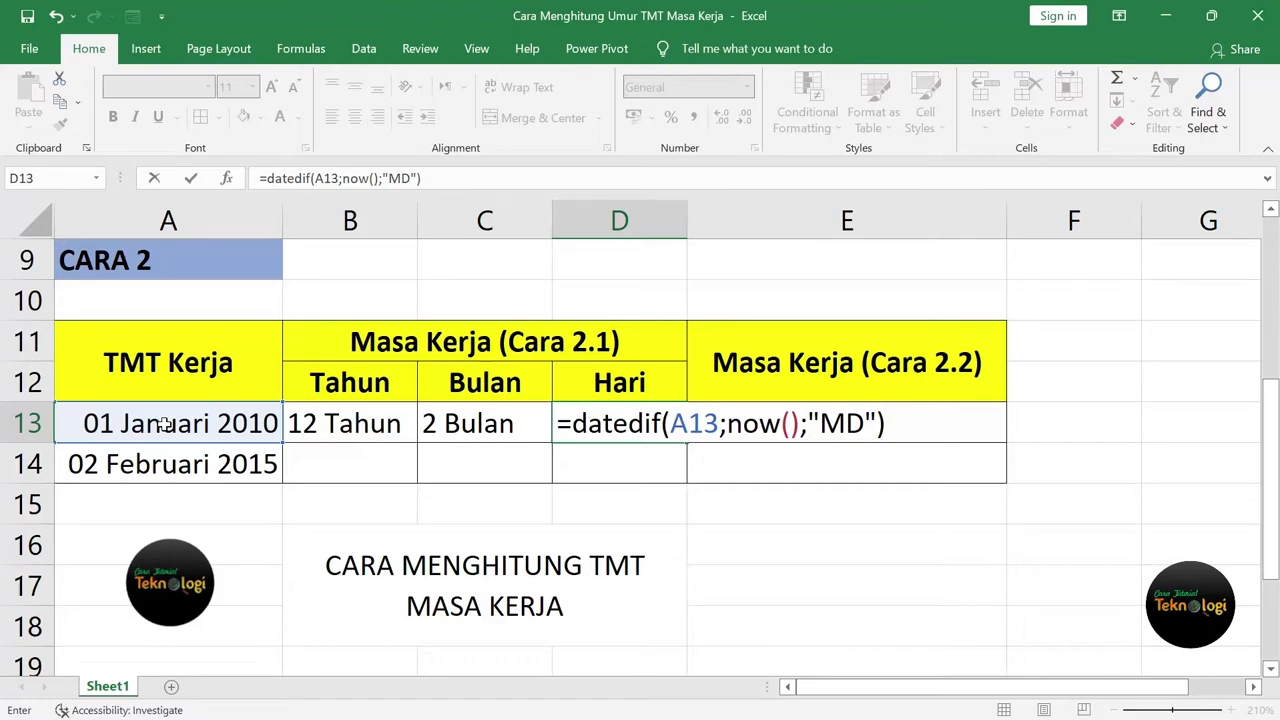
text(&)
text(")
text( Hari)
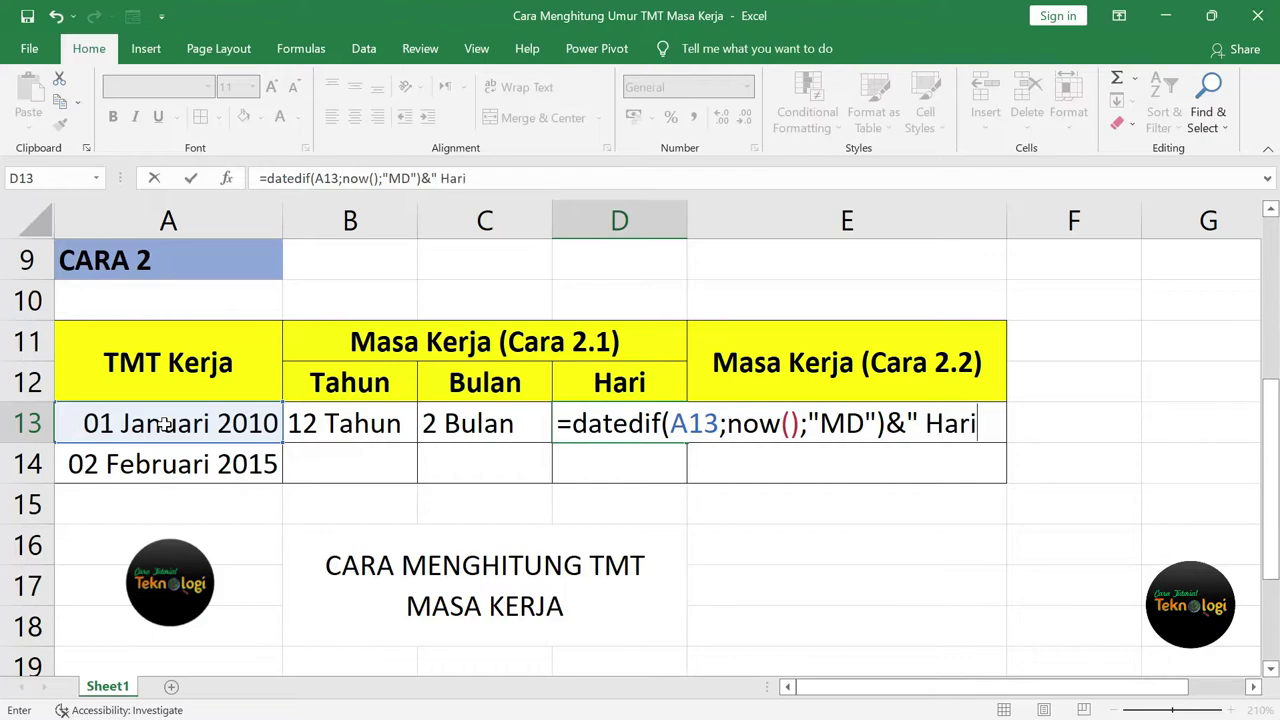
key(Return)
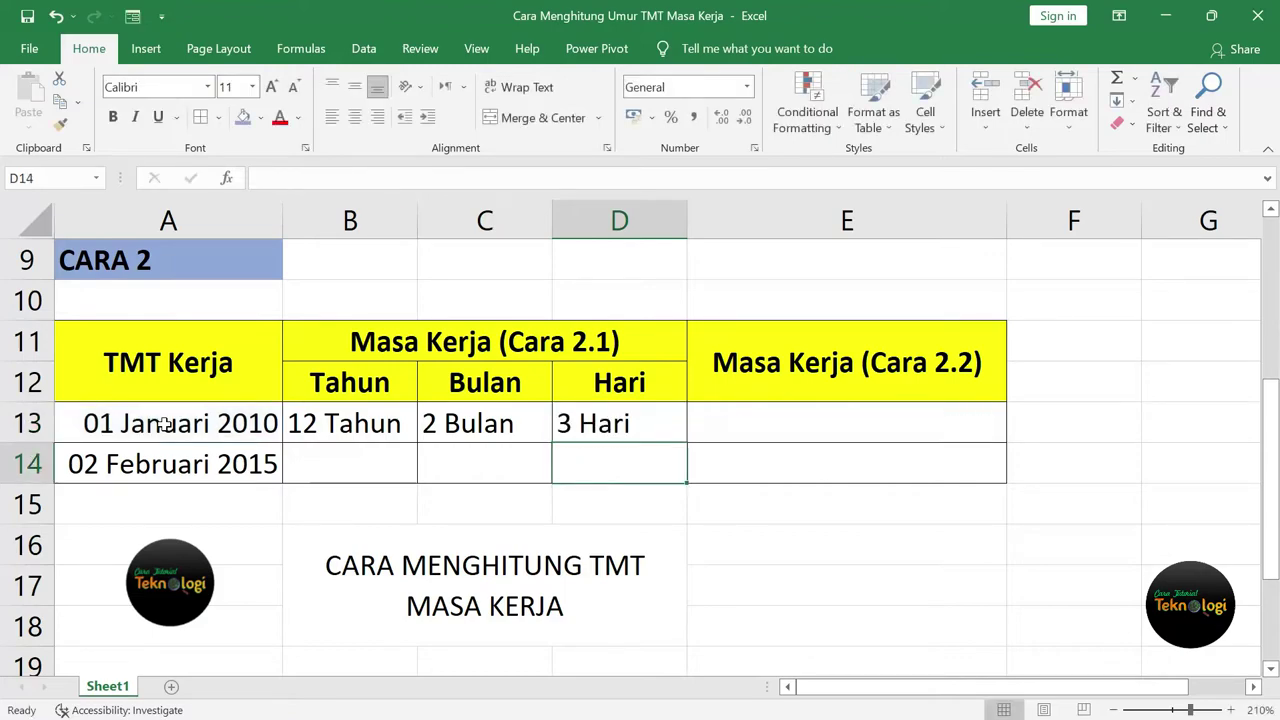
key(Up)
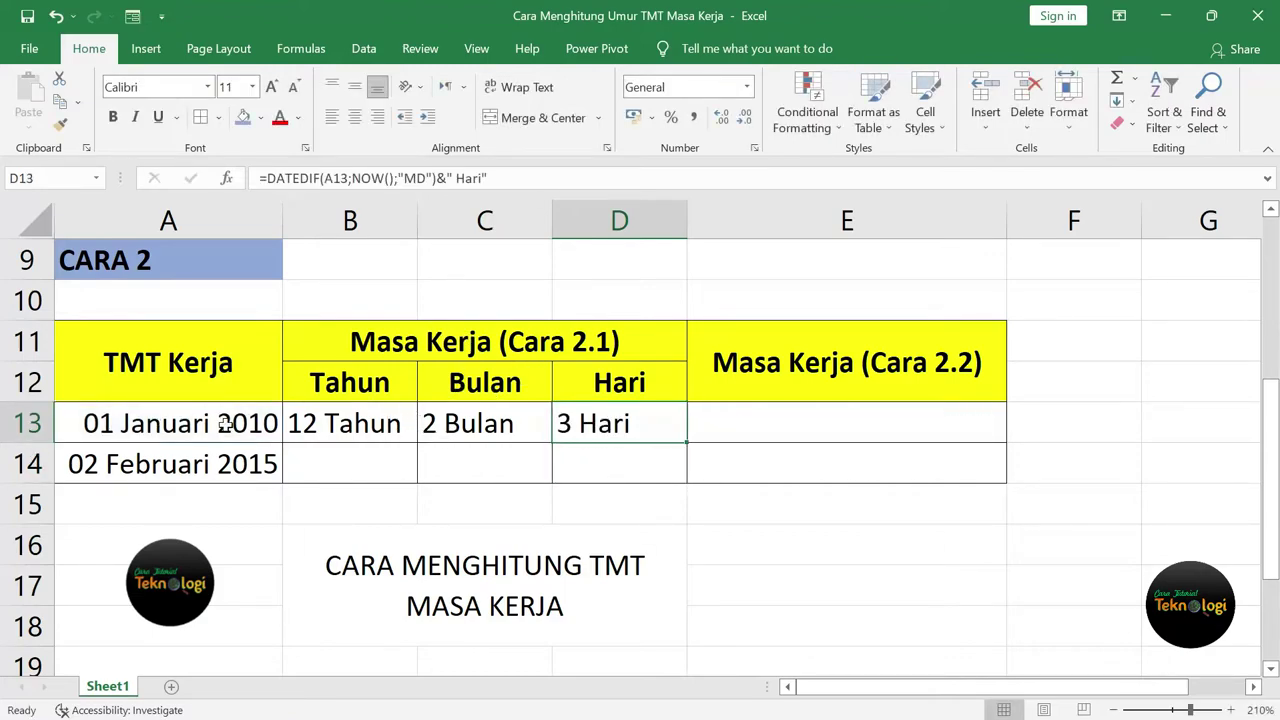
Step: Fill the B13:D13 DATEDIF formulas down to row 14 for 02 Februari 2015
click(226, 424)
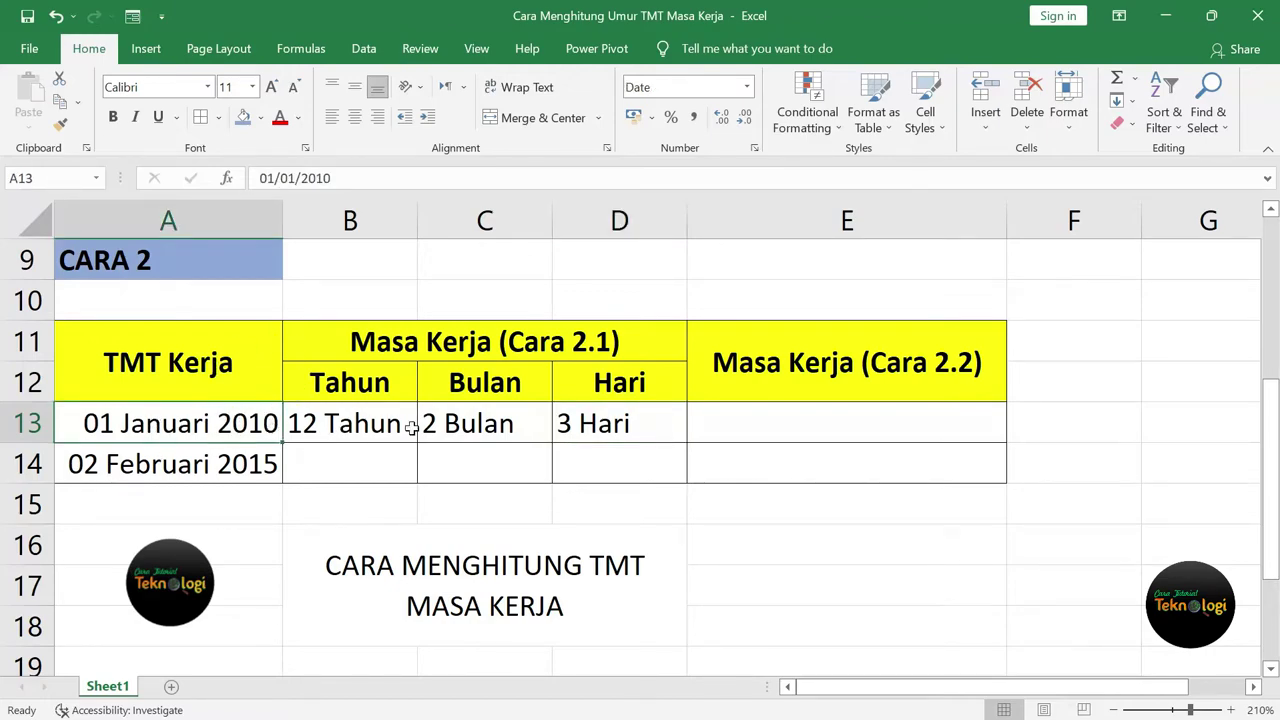
click(379, 424)
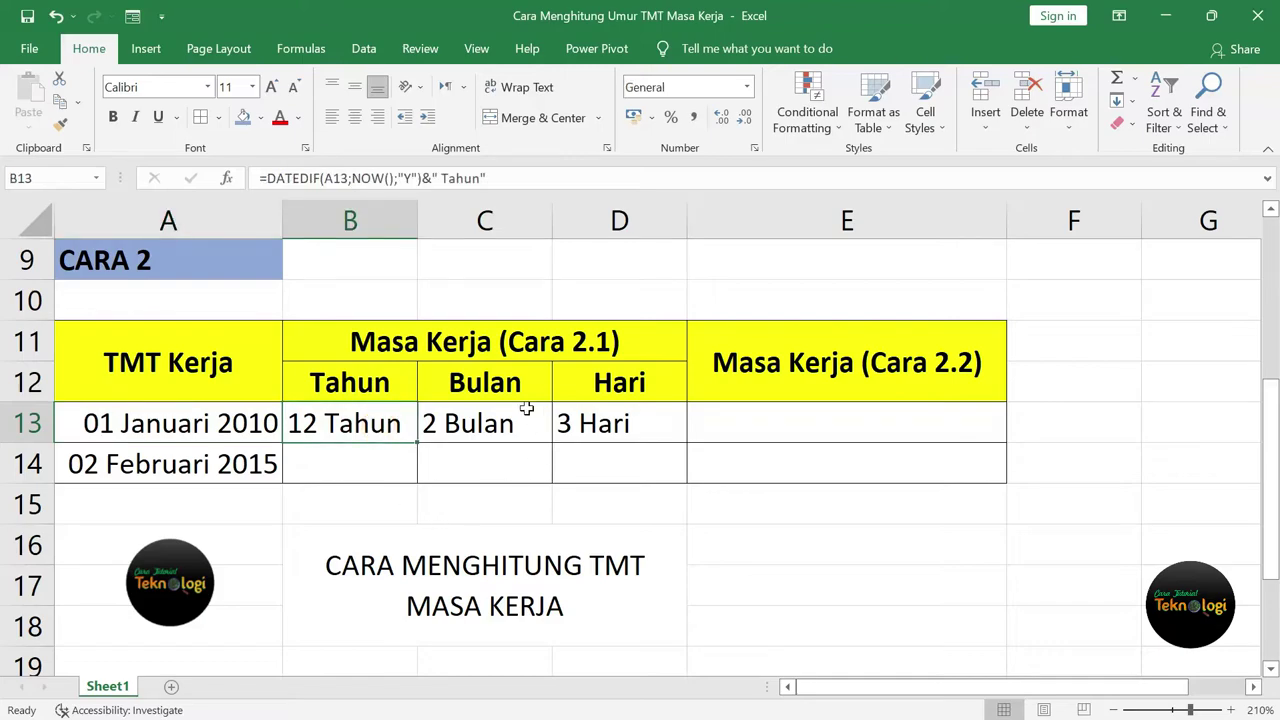
click(492, 424)
click(610, 426)
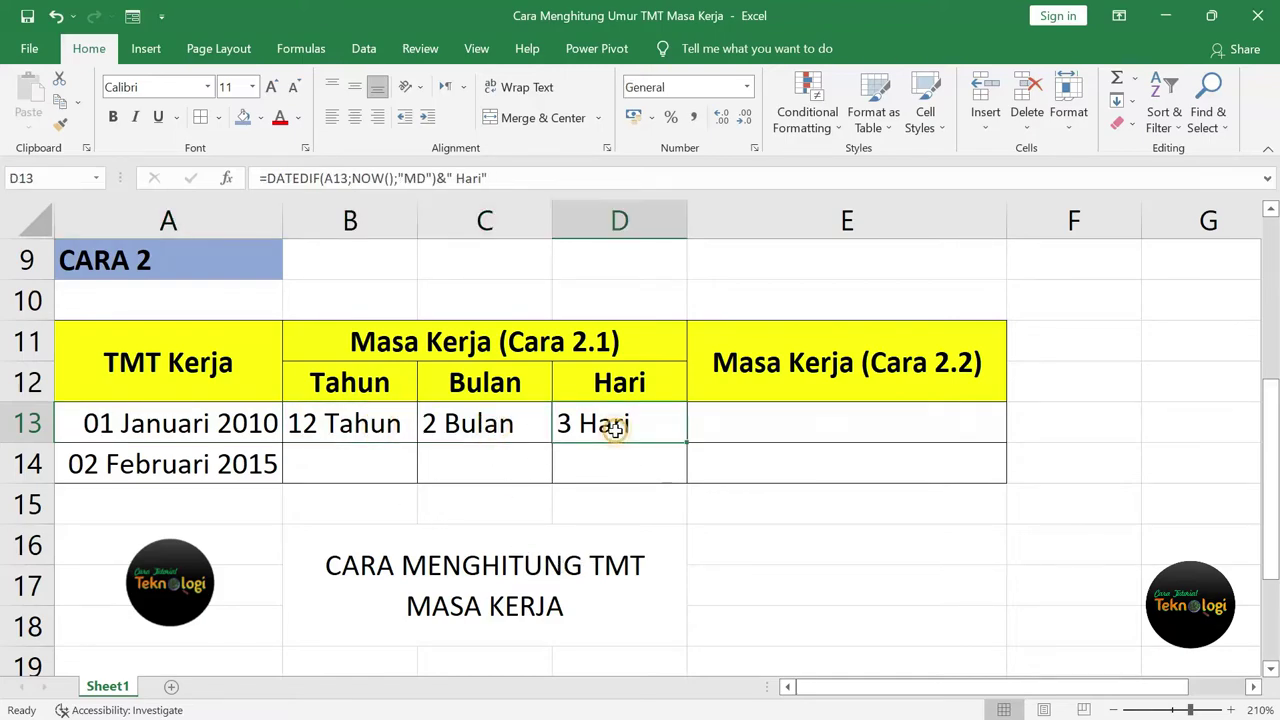
drag(346, 424, 640, 433)
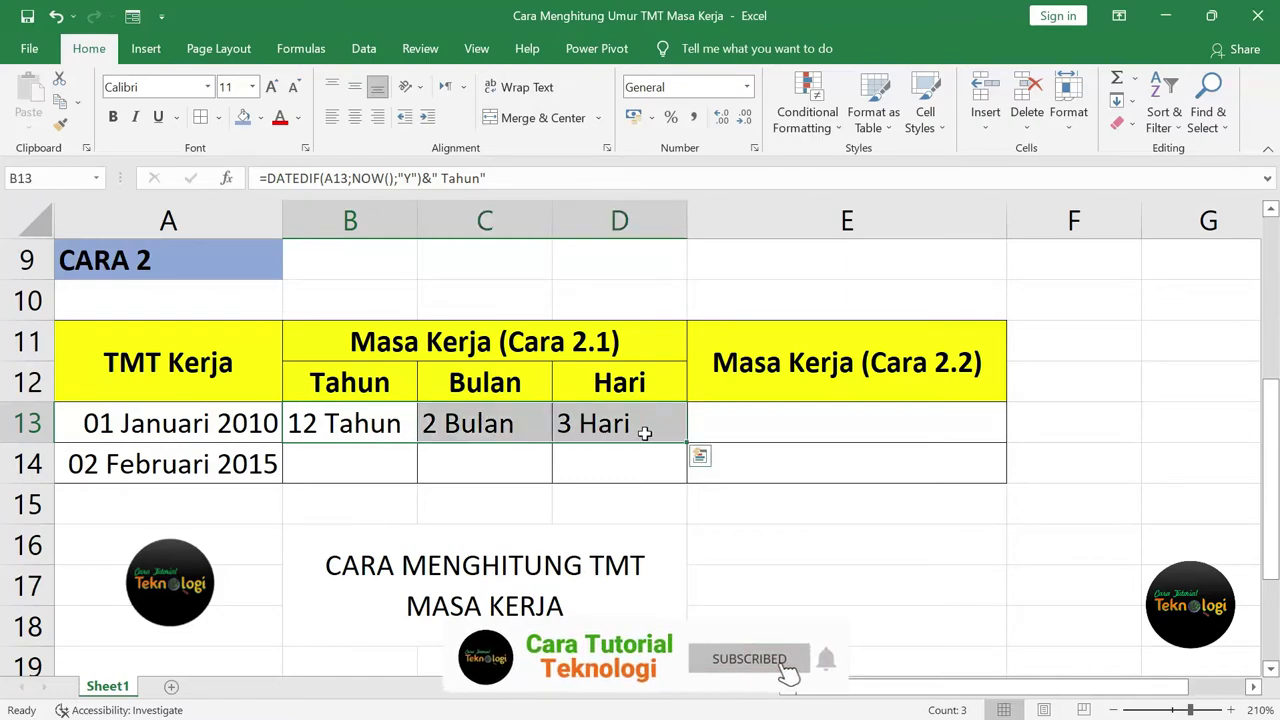
mouse_move(640, 433)
mouse_down()
mouse_move(585, 428)
mouse_move(662, 430)
mouse_move(680, 489)
mouse_up()
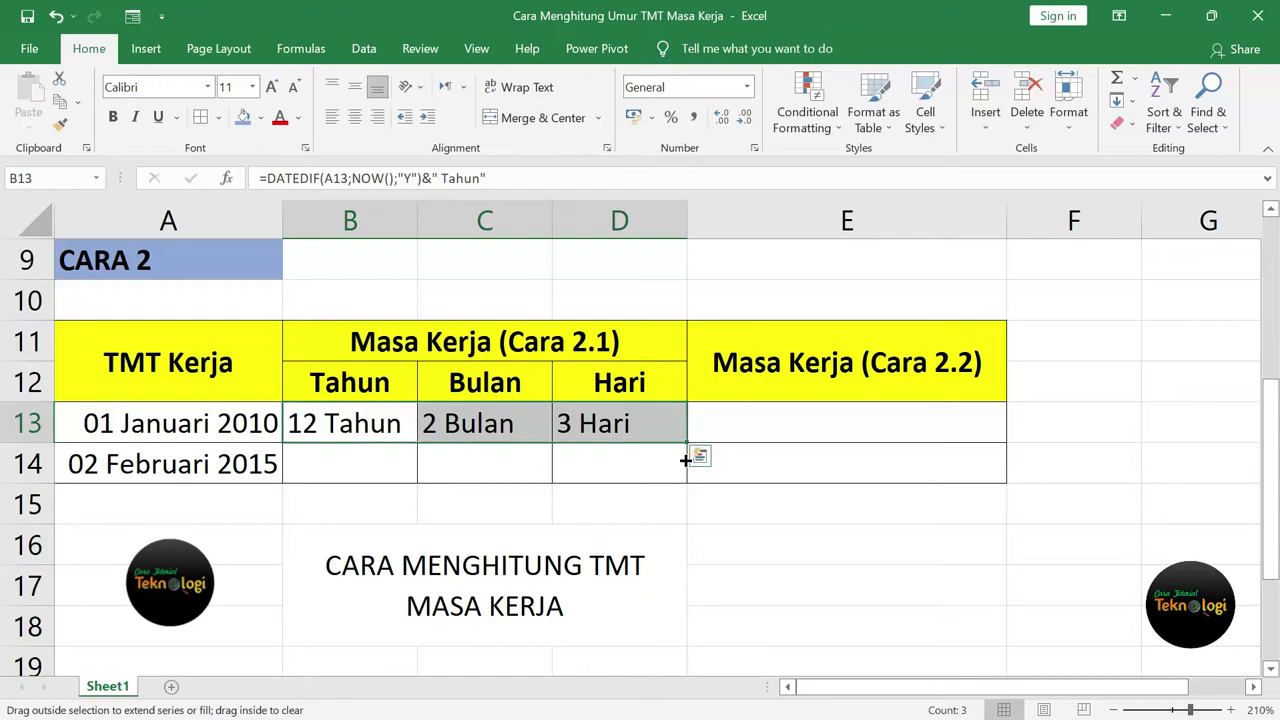
click(636, 462)
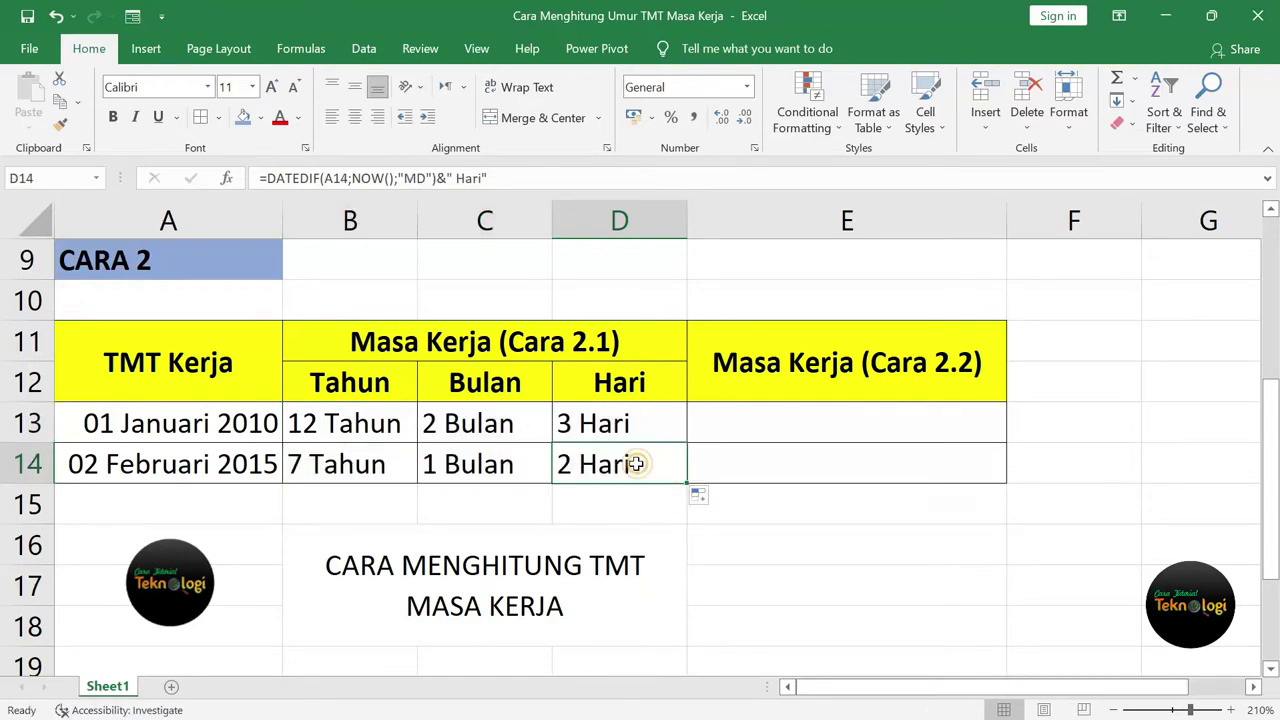
Step: Check that row 14 shows 7 Tahun, 1 Bulan and 2 Hari
click(166, 463)
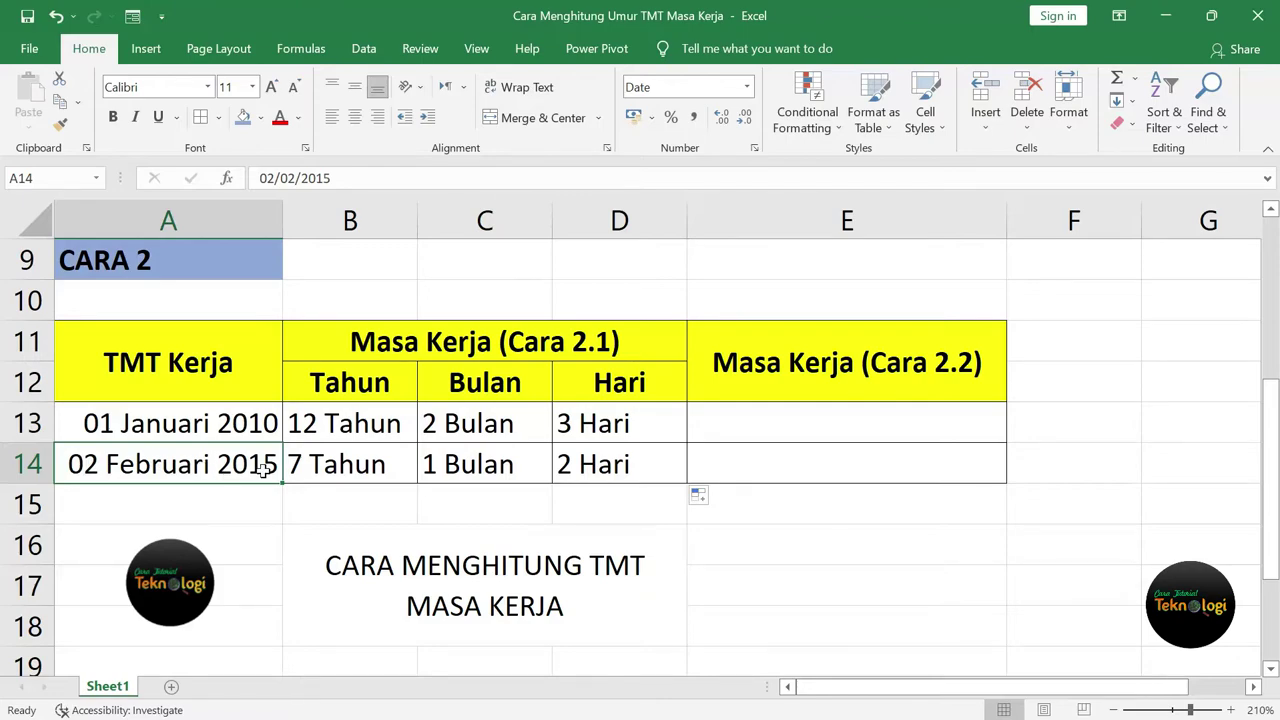
click(372, 469)
click(495, 468)
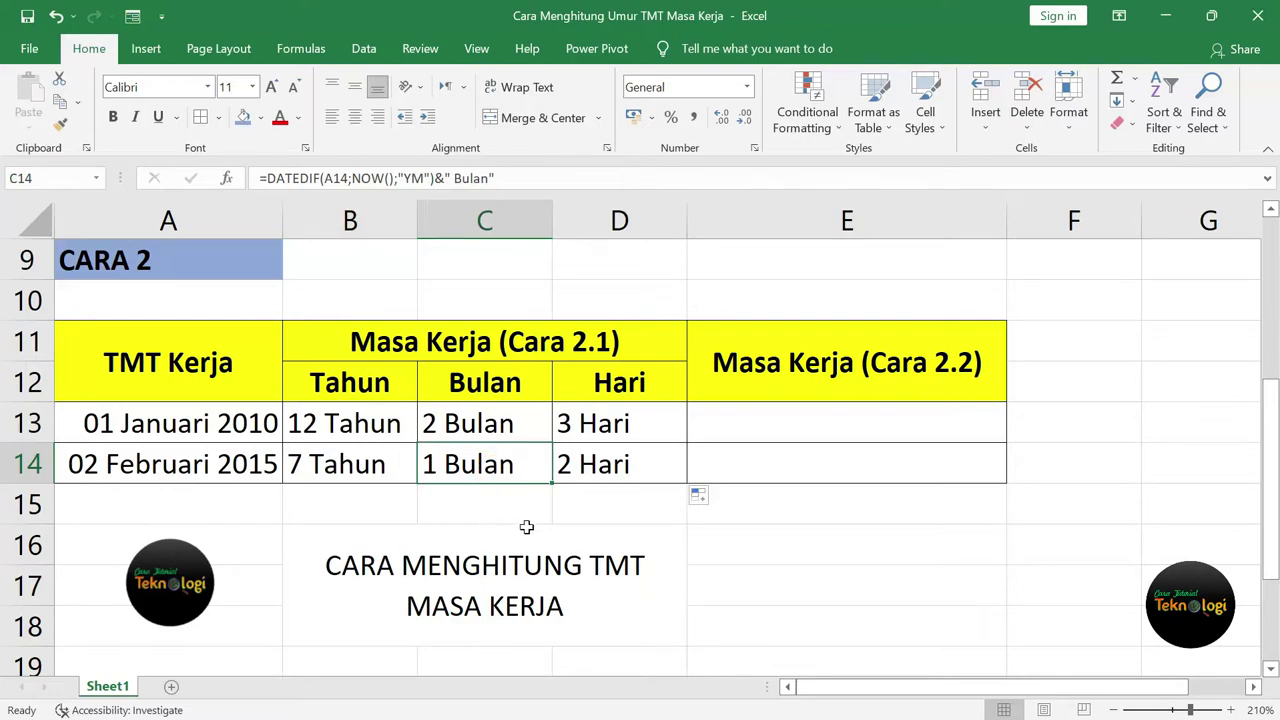
click(600, 464)
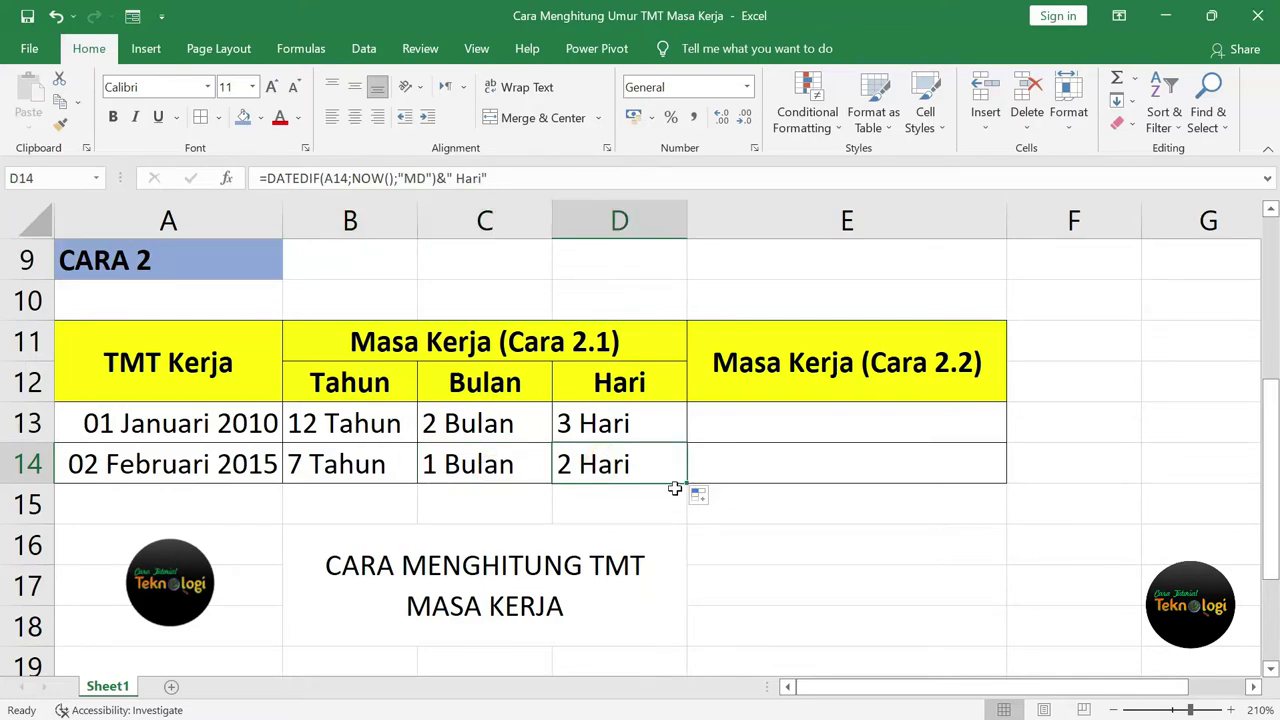
Step: Zoom out slightly and review the Cara 1 years formulas and the row 13 DATEDIF formulas
scroll(675, 488, up, 1)
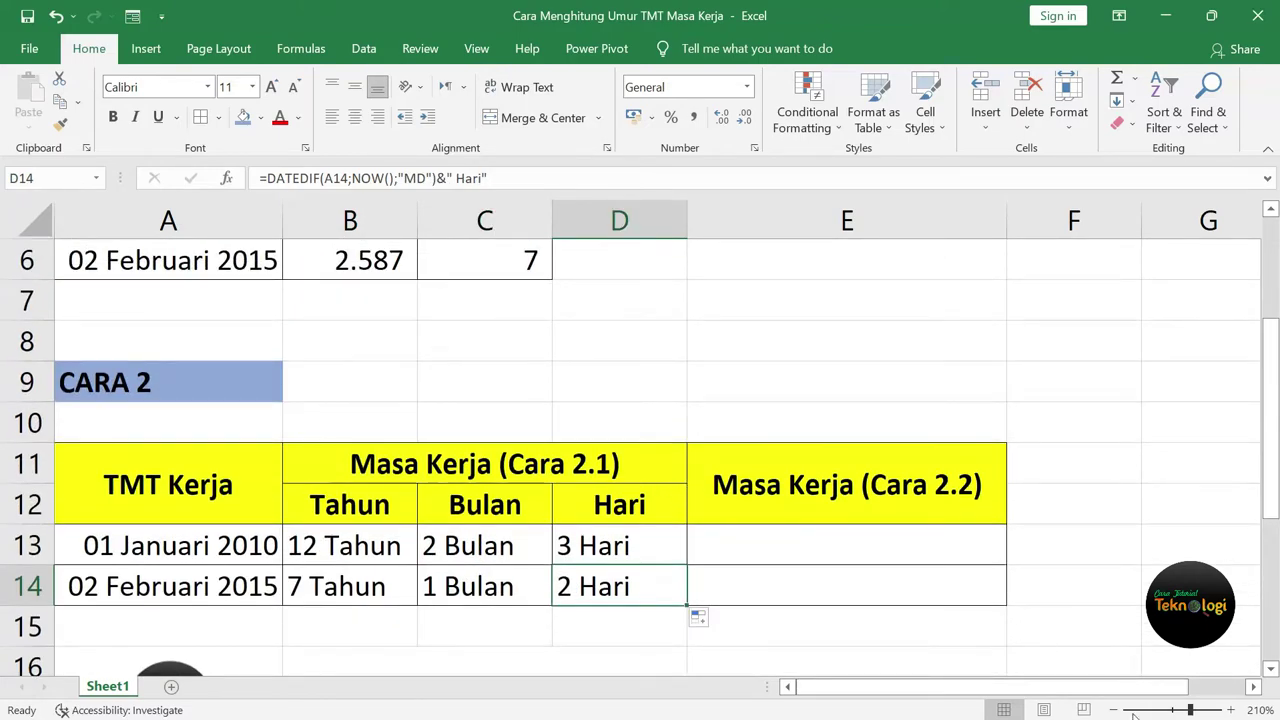
click(1114, 710)
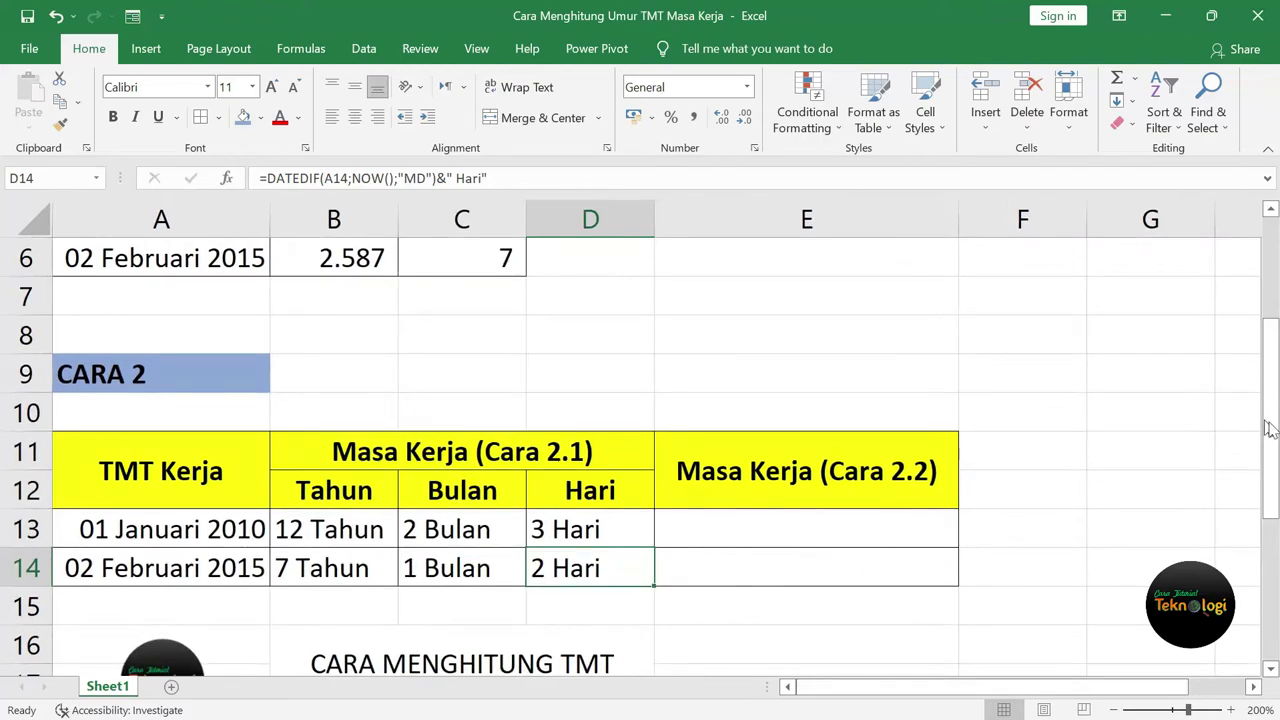
drag(1271, 428, 1273, 406)
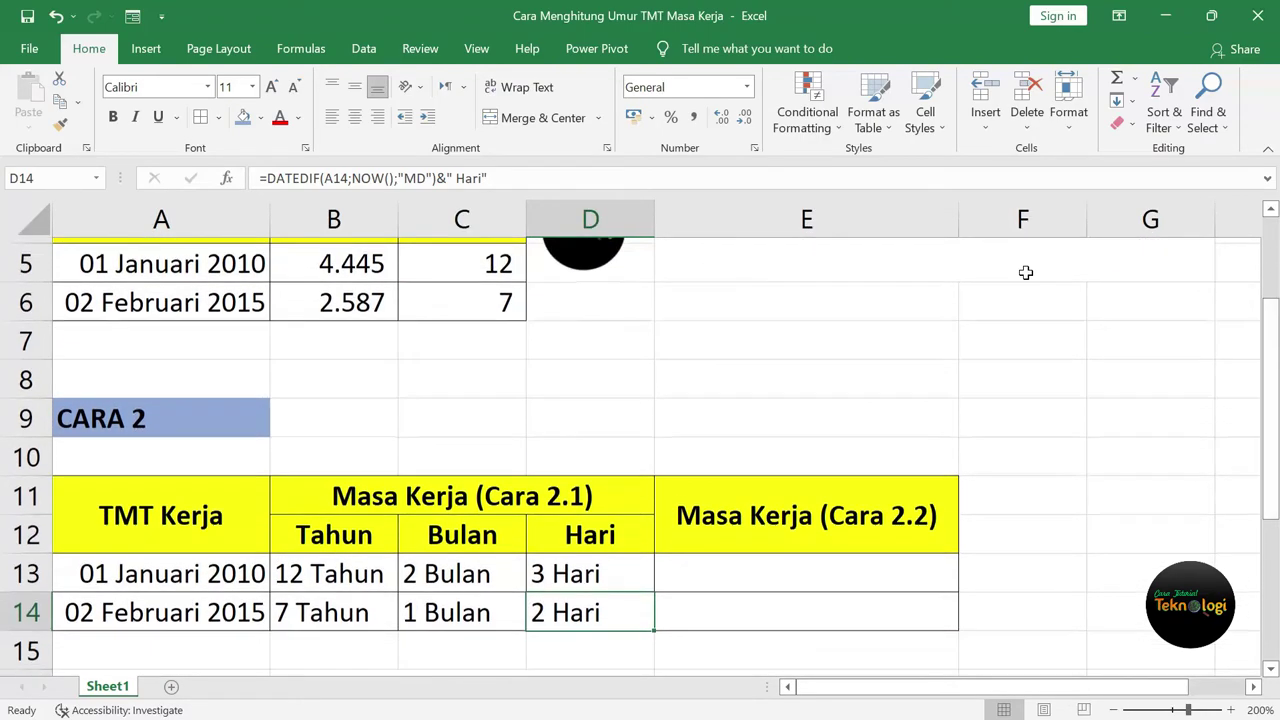
click(501, 259)
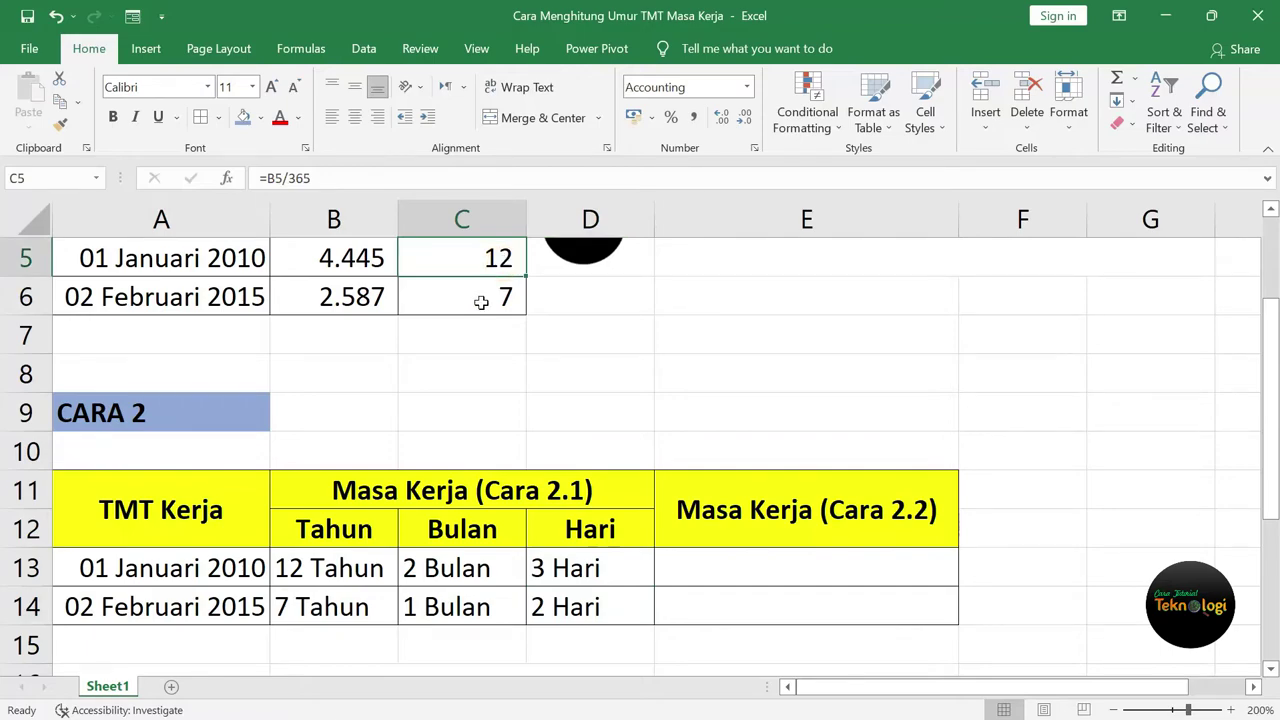
click(481, 302)
drag(1272, 380, 1272, 357)
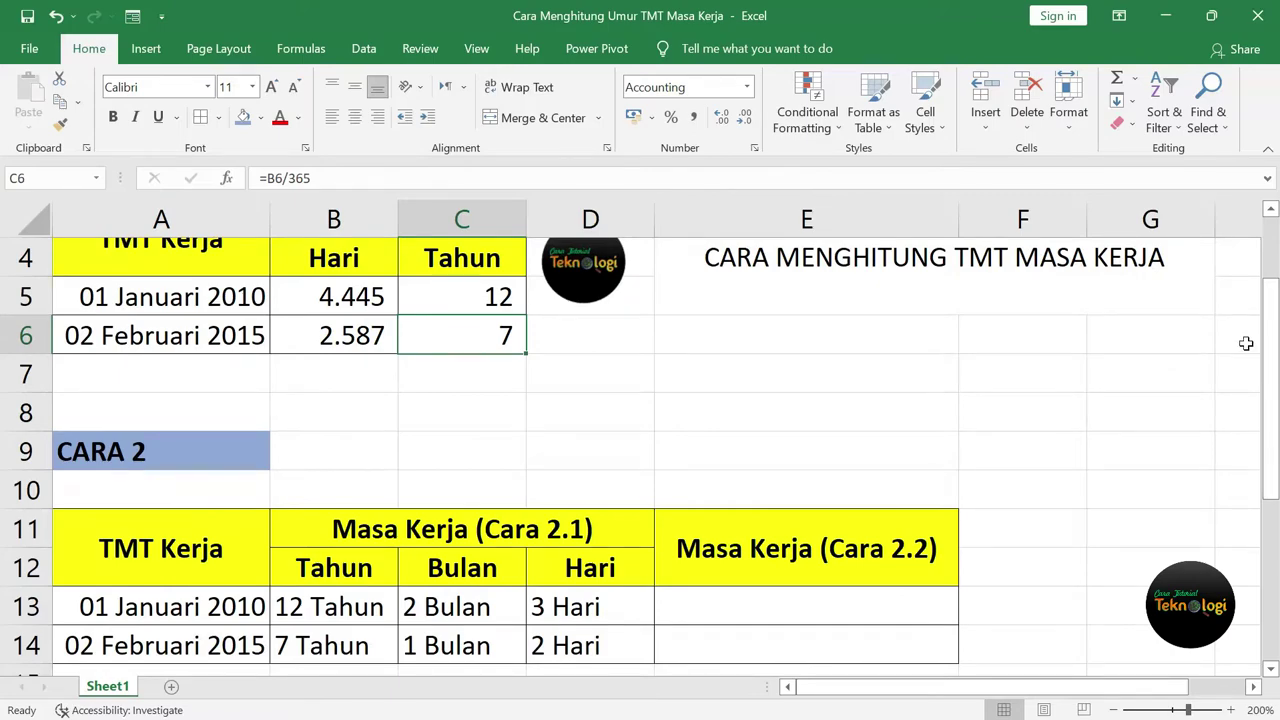
click(340, 608)
click(478, 608)
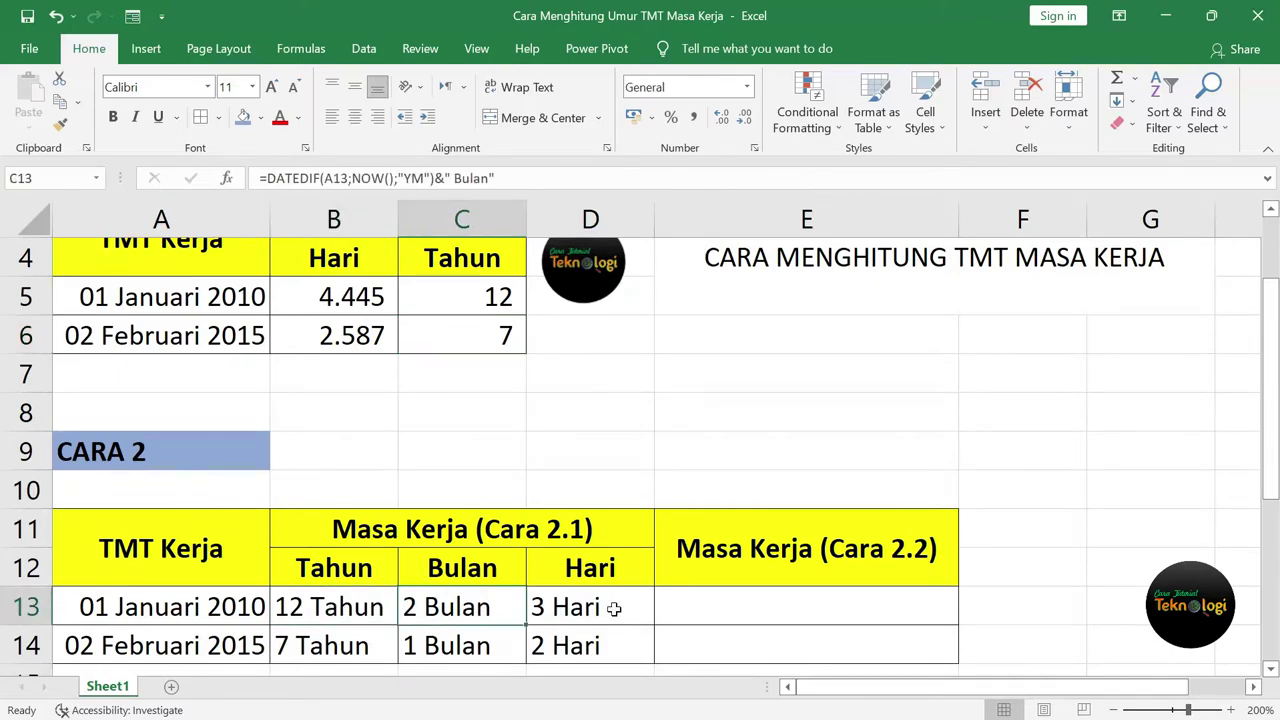
click(616, 609)
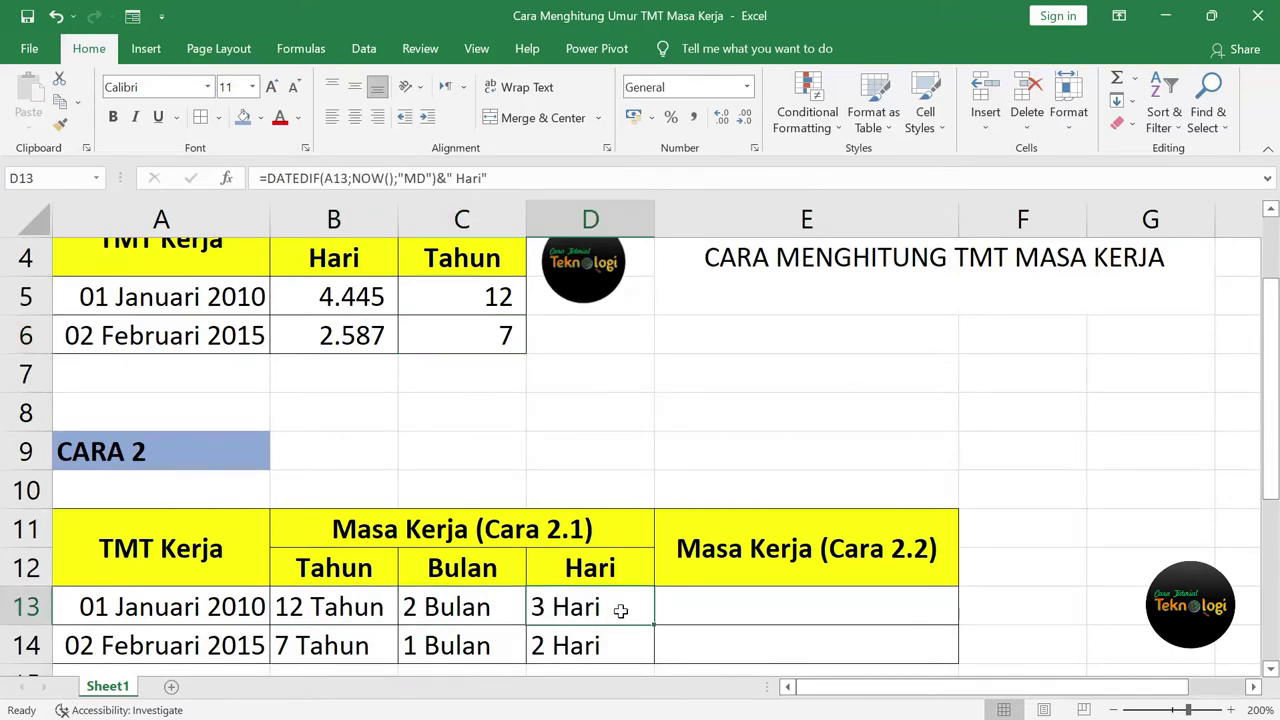
click(808, 612)
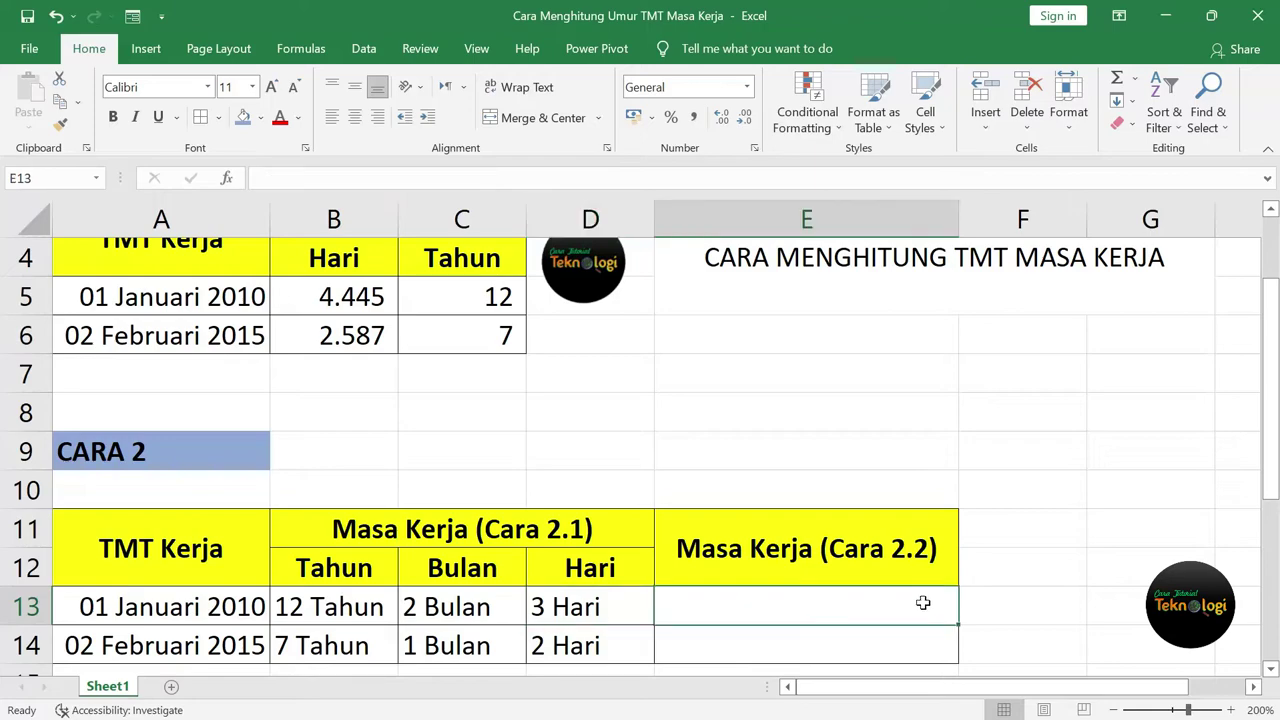
click(328, 607)
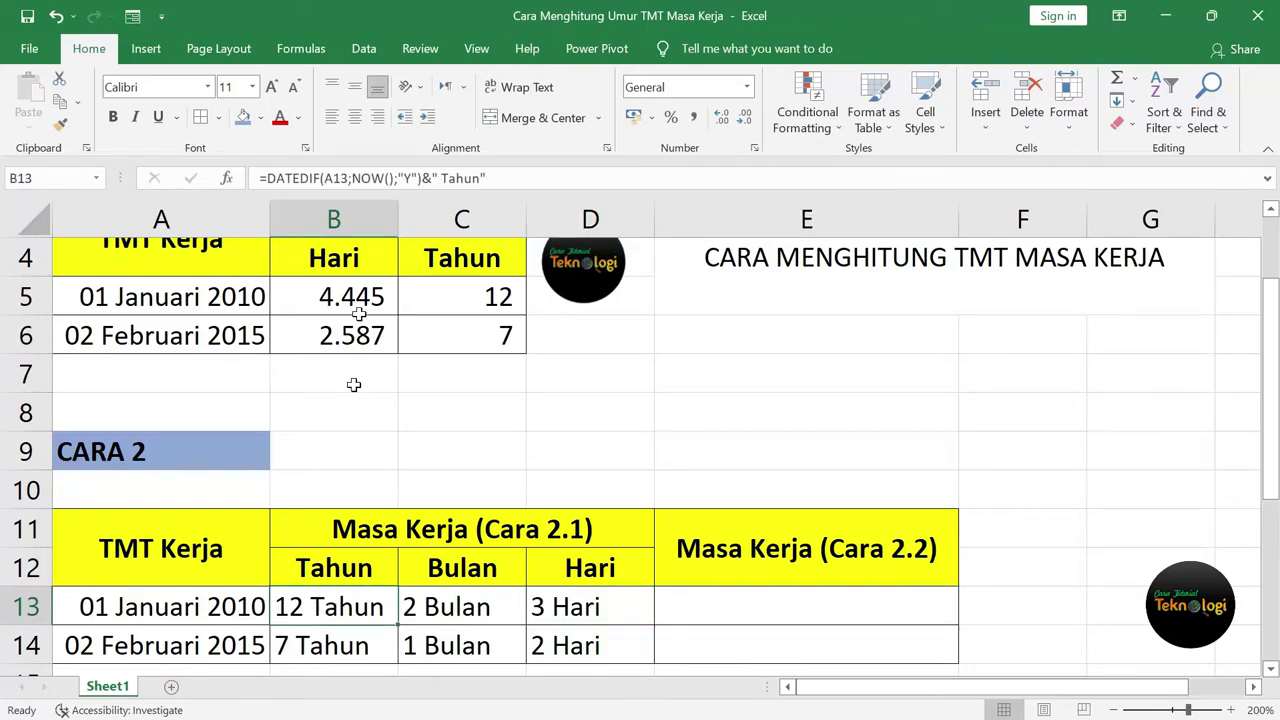
Step: Copy B13's years formula text and paste it into E13, showing 12 Tahun
drag(488, 178, 226, 185)
key(ctrl+c)
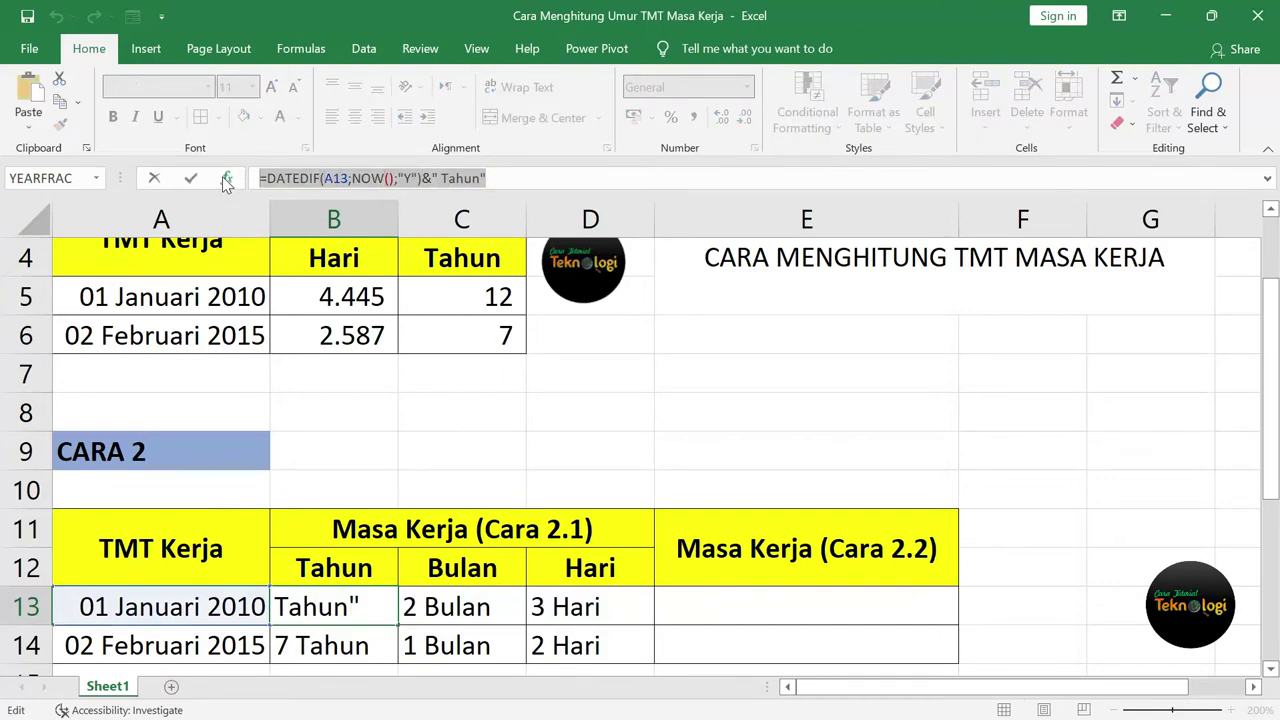
right_click(445, 179)
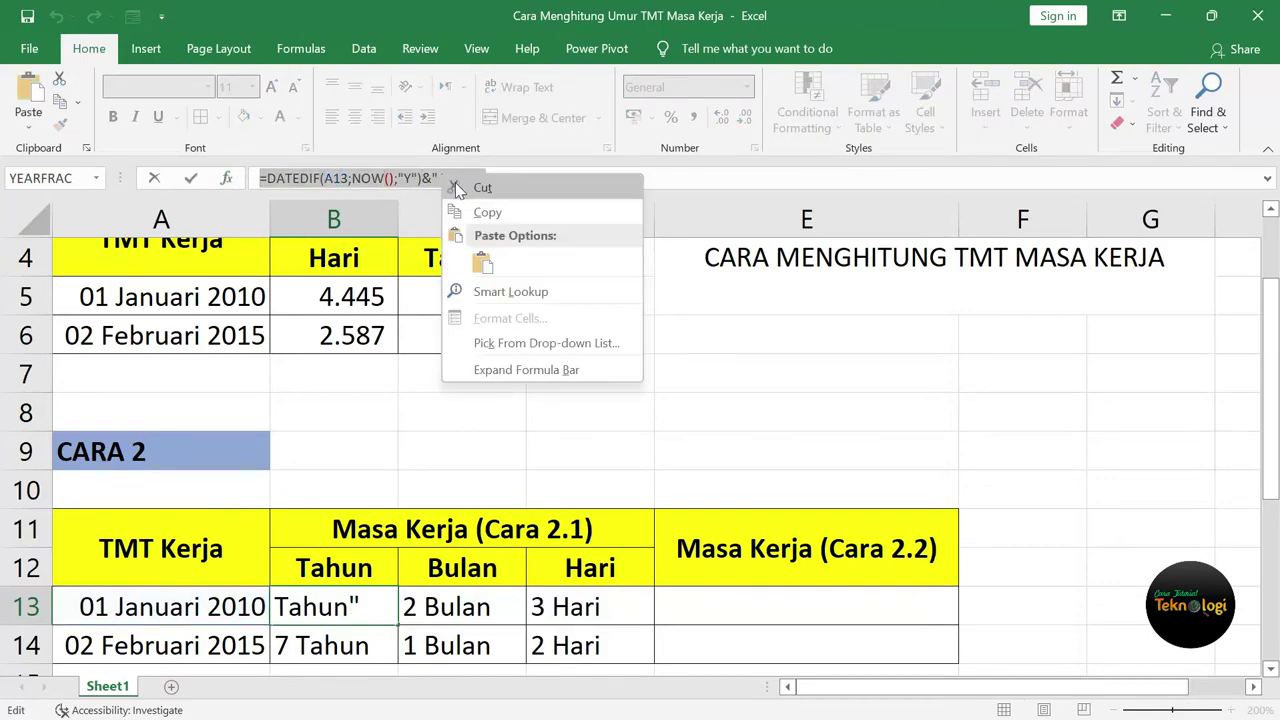
click(472, 211)
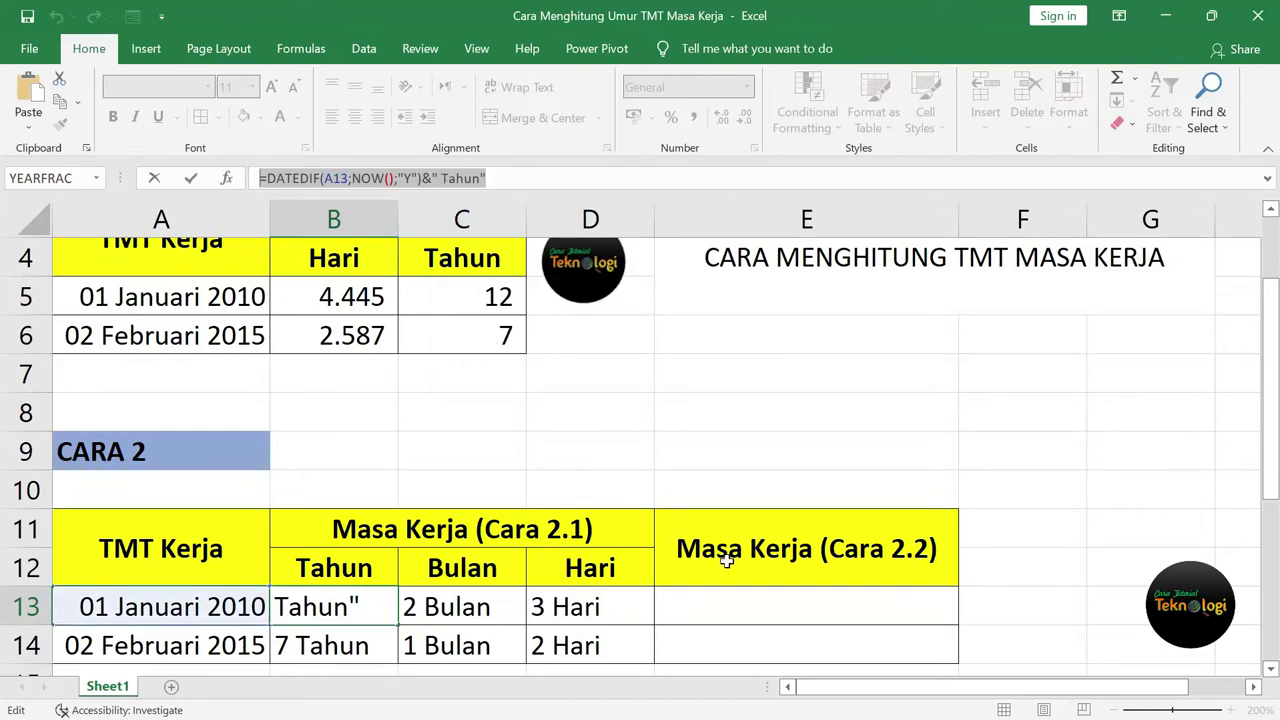
key(Escape)
scroll(771, 514, down, 1)
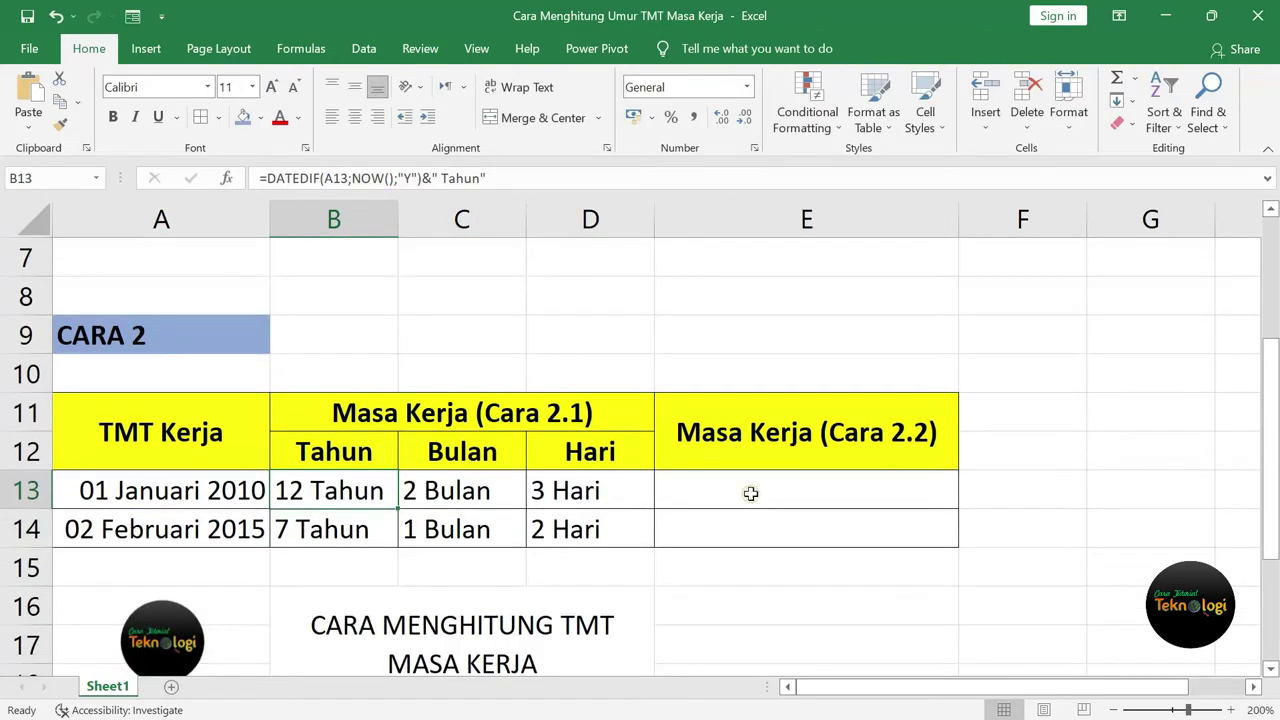
click(750, 493)
right_click(750, 493)
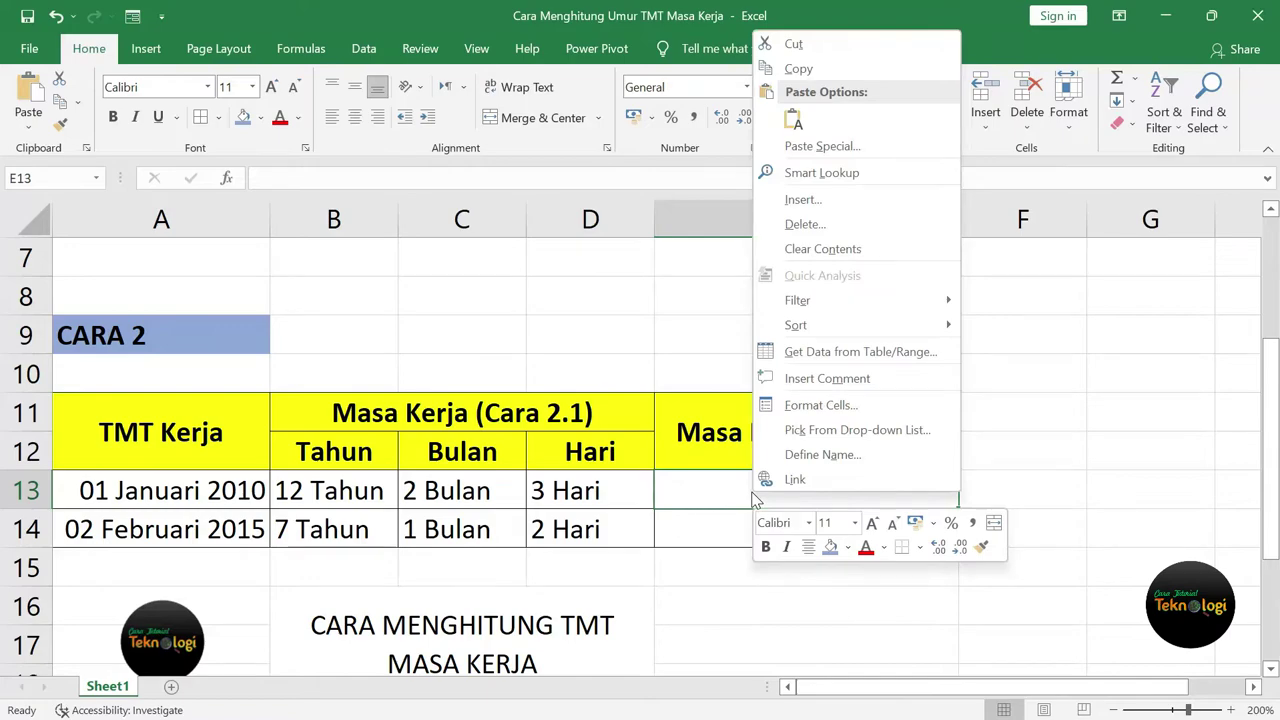
click(797, 121)
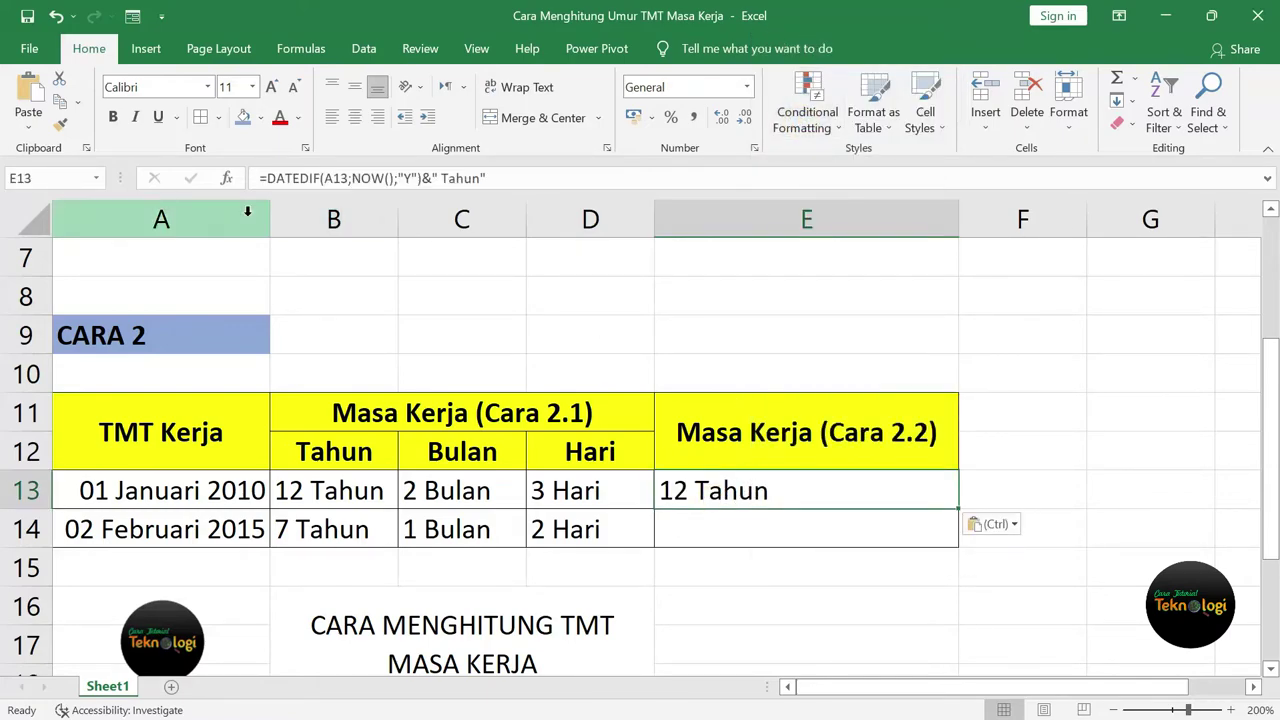
Step: Copy the months DATEDIF formula text from C13 without changing C13
click(462, 490)
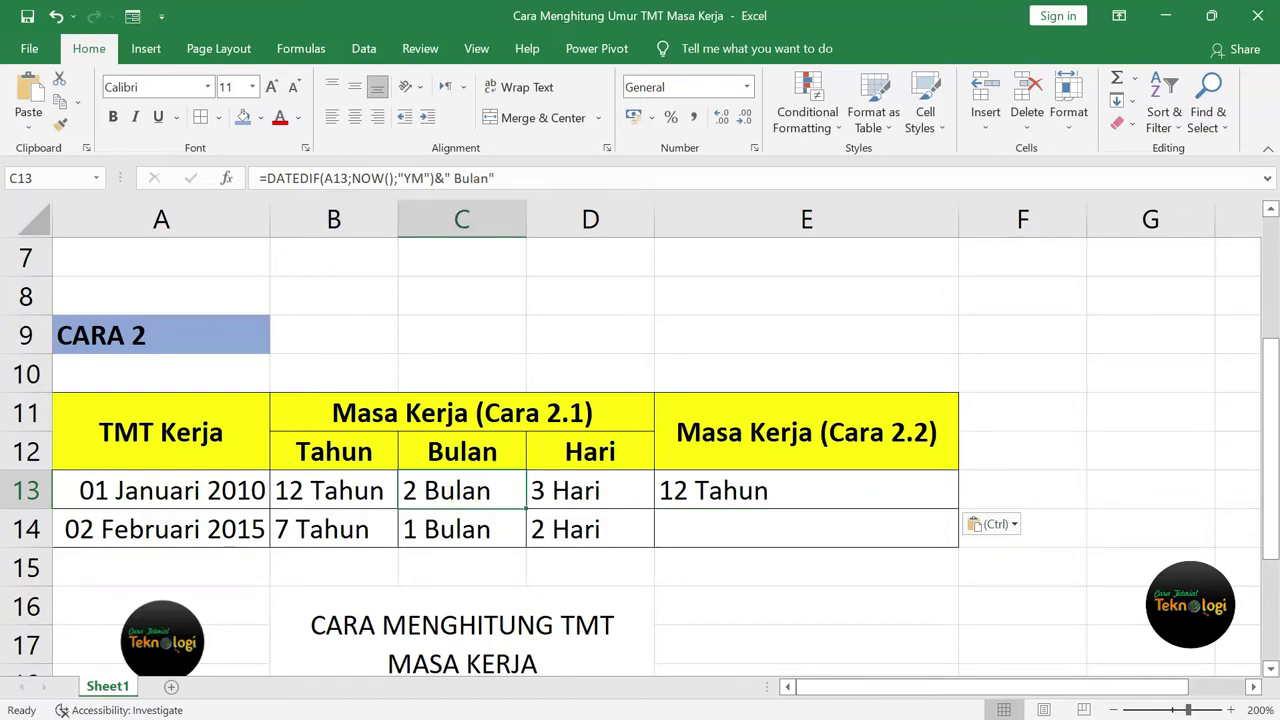
drag(494, 178, 266, 178)
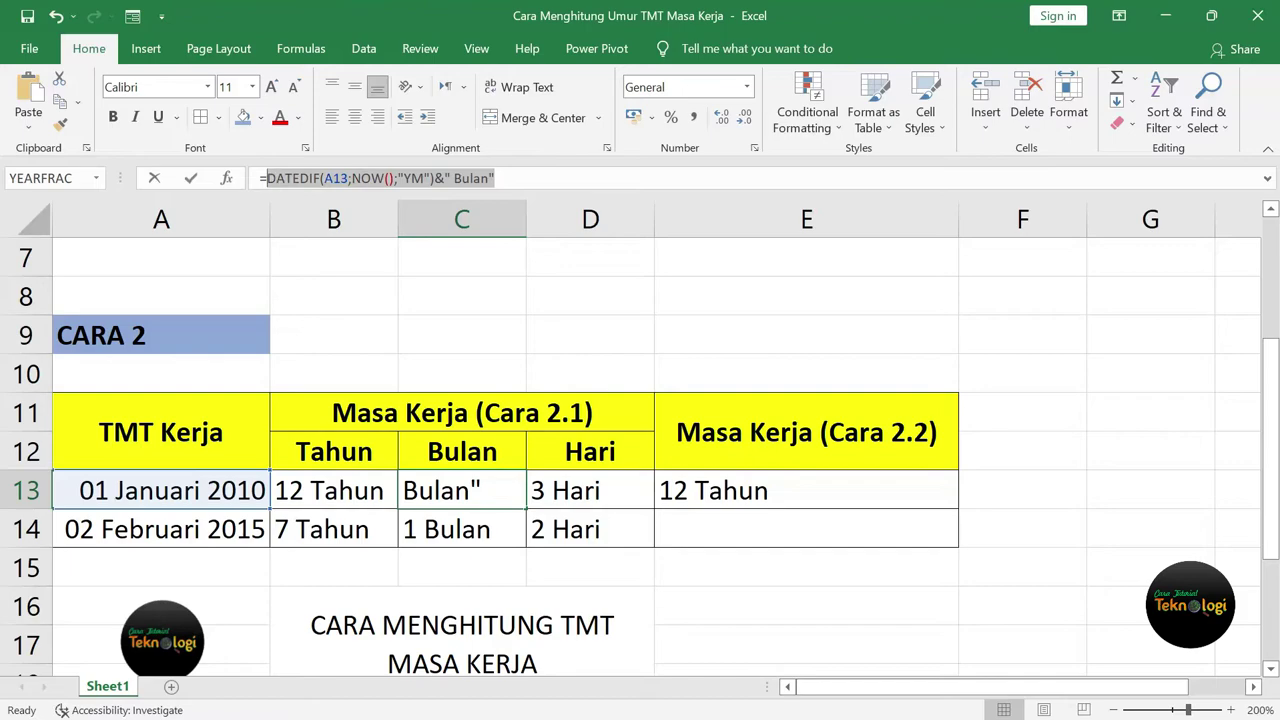
right_click(288, 175)
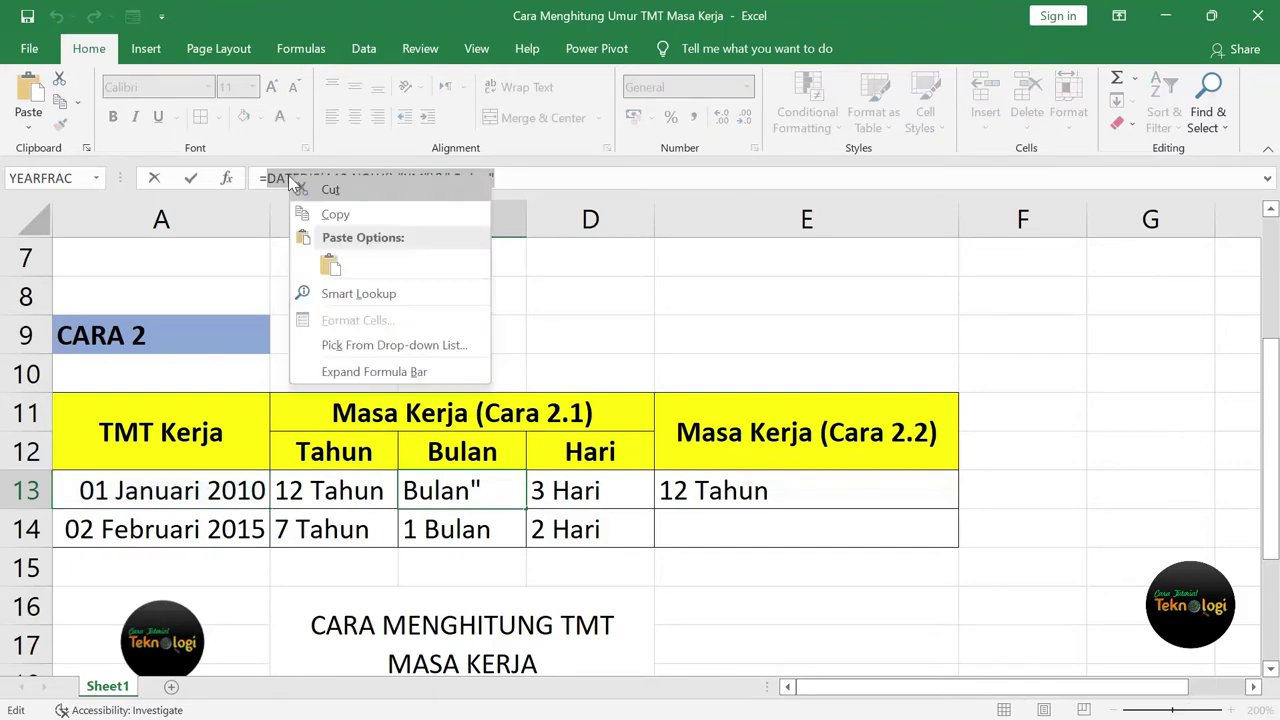
click(338, 214)
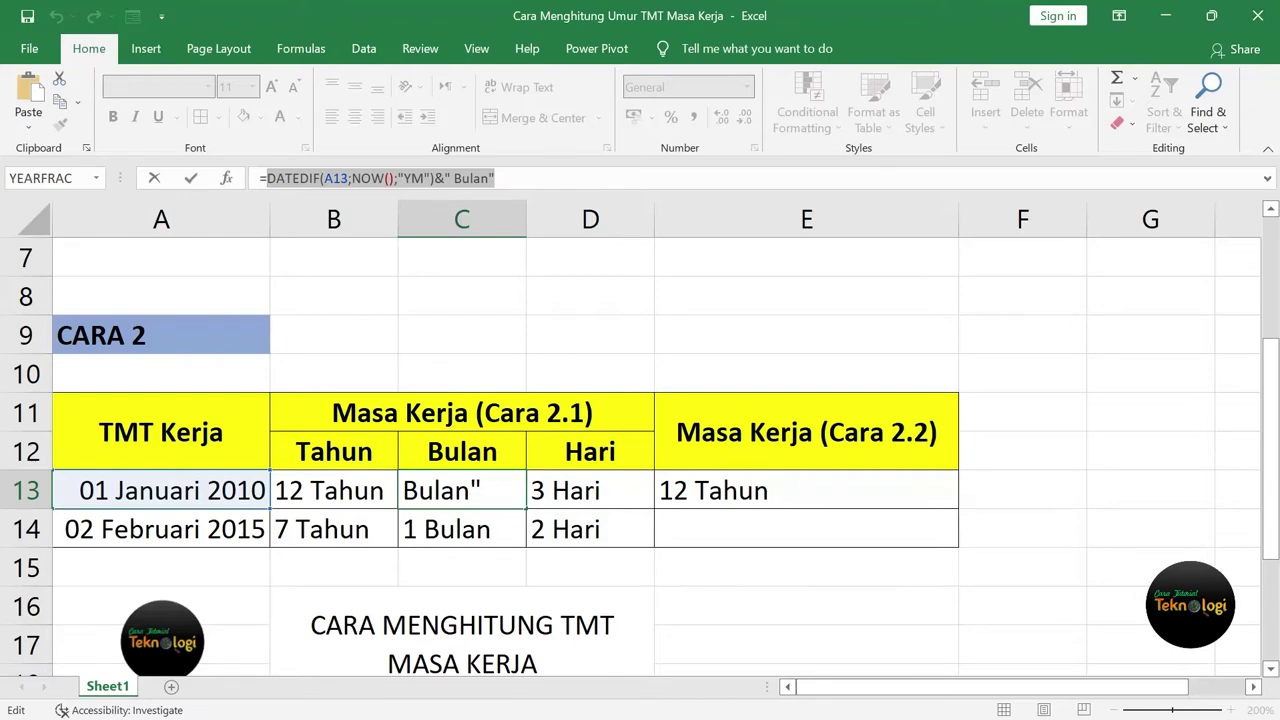
key(ctrl+Return)
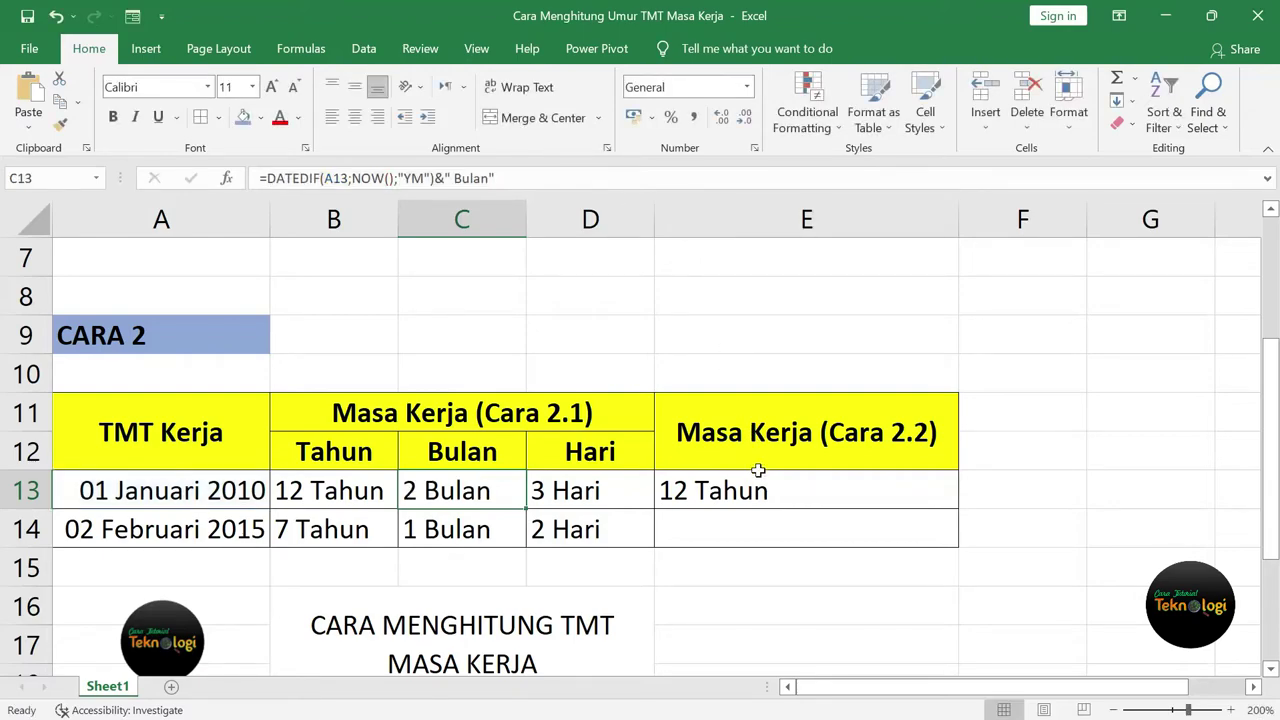
Step: Append & and the pasted months part to E13's formula, showing 12 Tahun2 Bulan
click(798, 490)
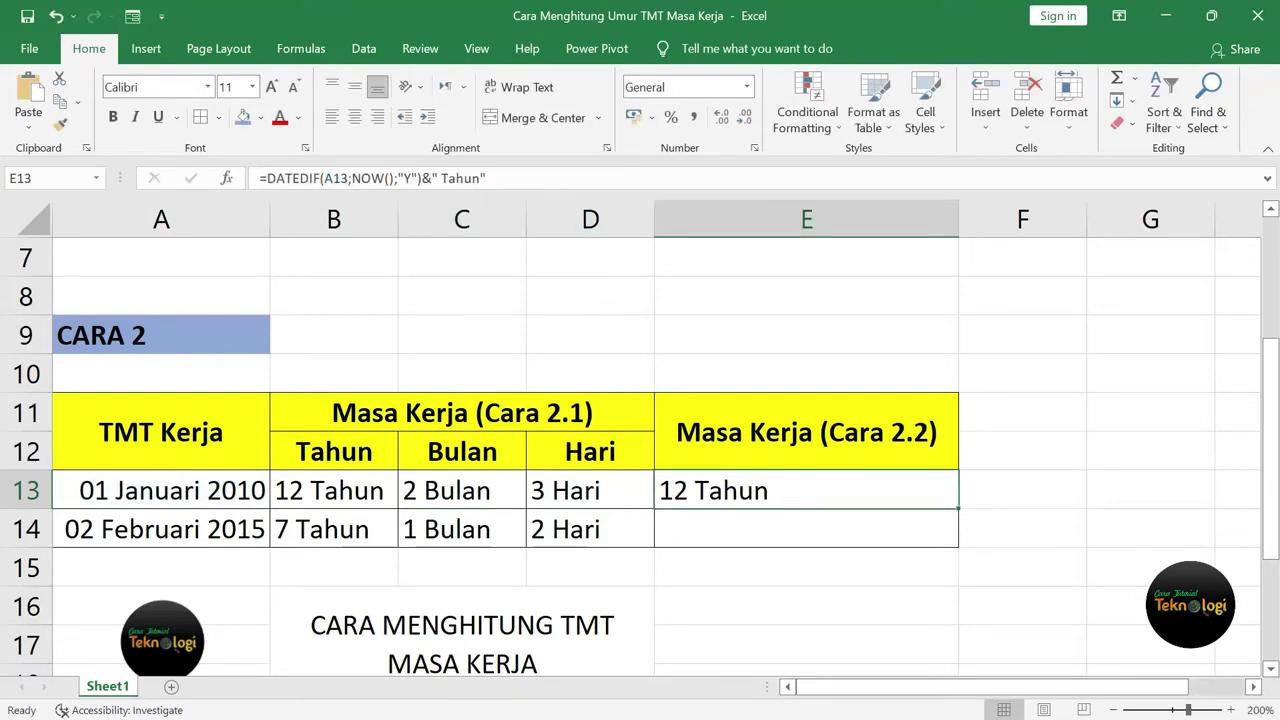
click(536, 178)
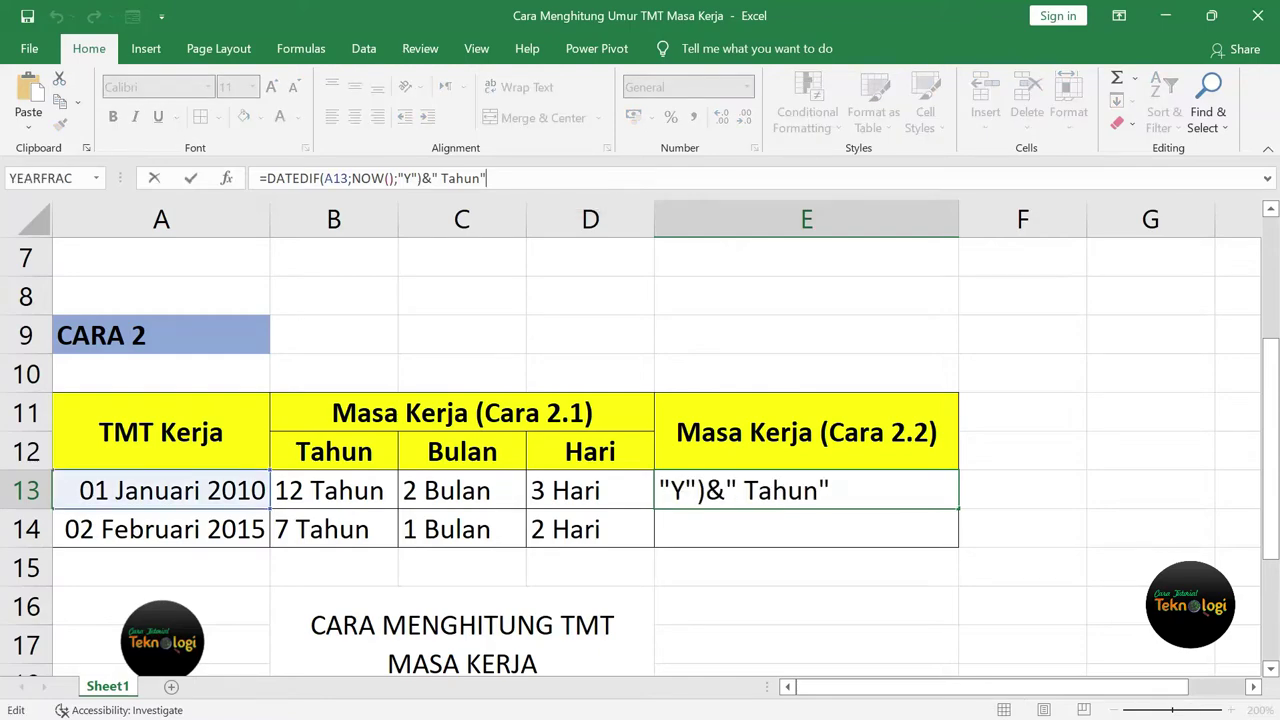
text(&)
click(863, 491)
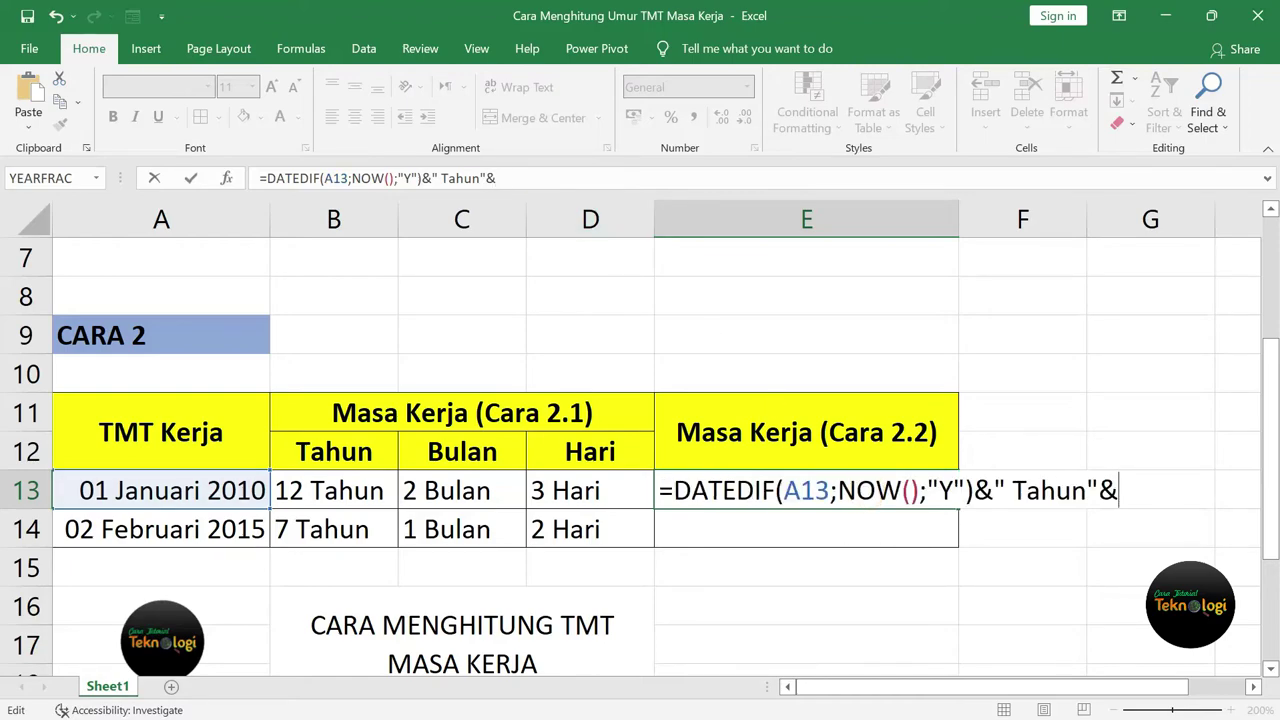
right_click(918, 489)
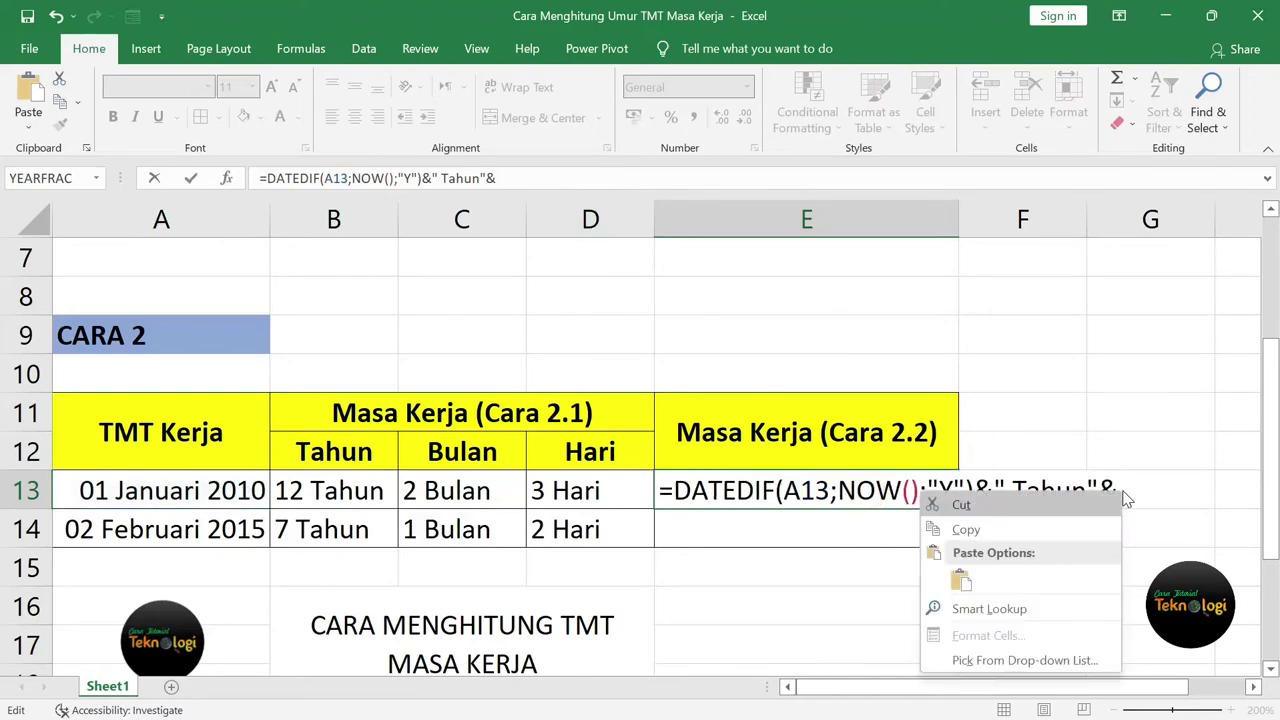
click(962, 577)
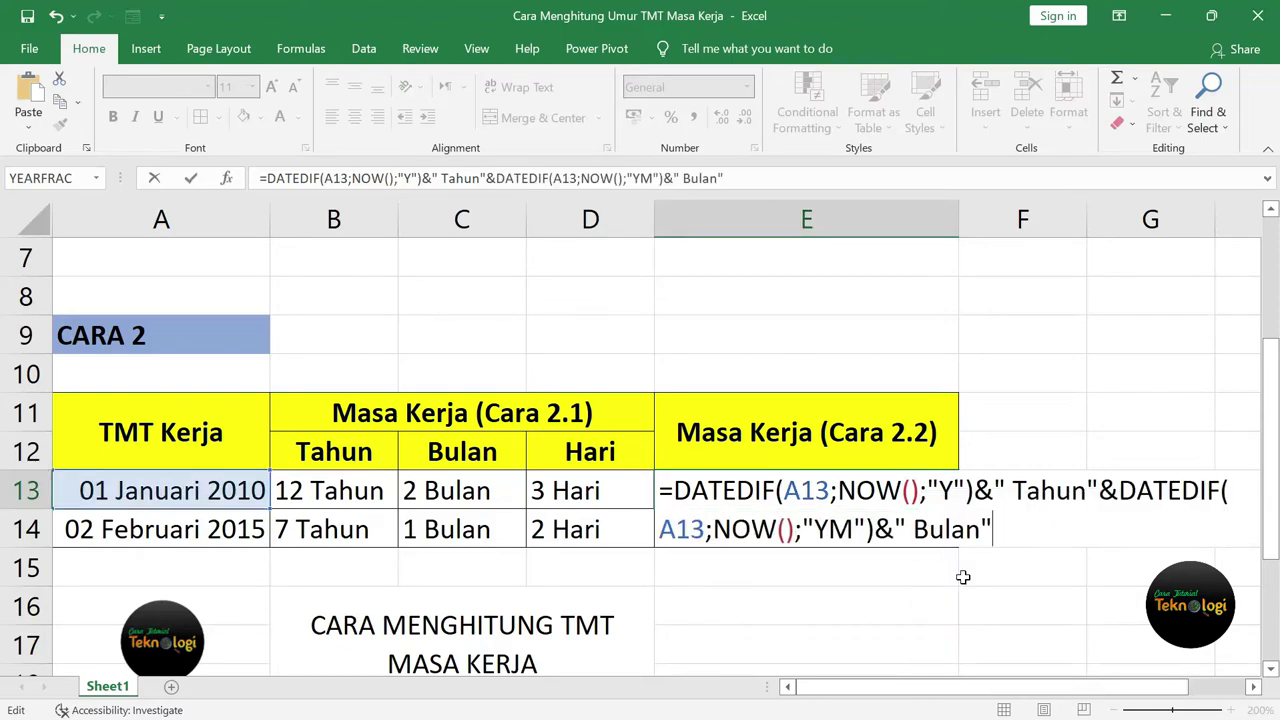
key(Return)
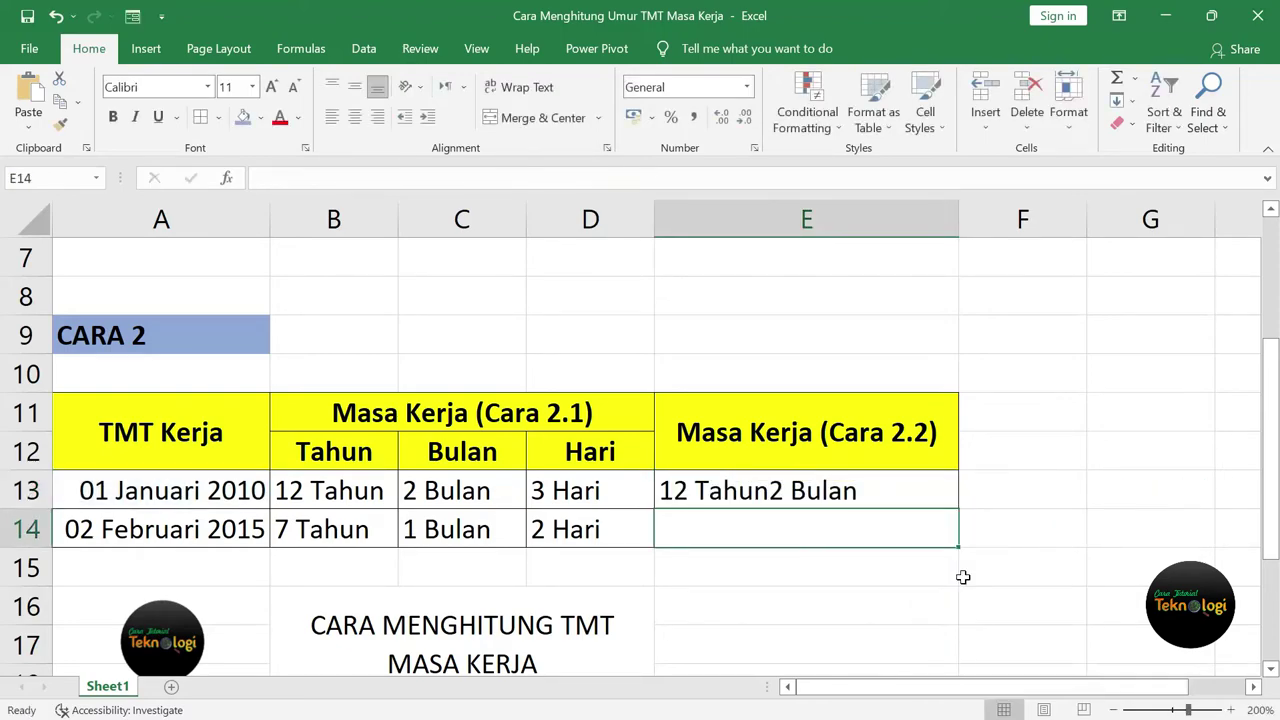
Step: Copy the days DATEDIF formula text from D13 without changing D13
click(703, 494)
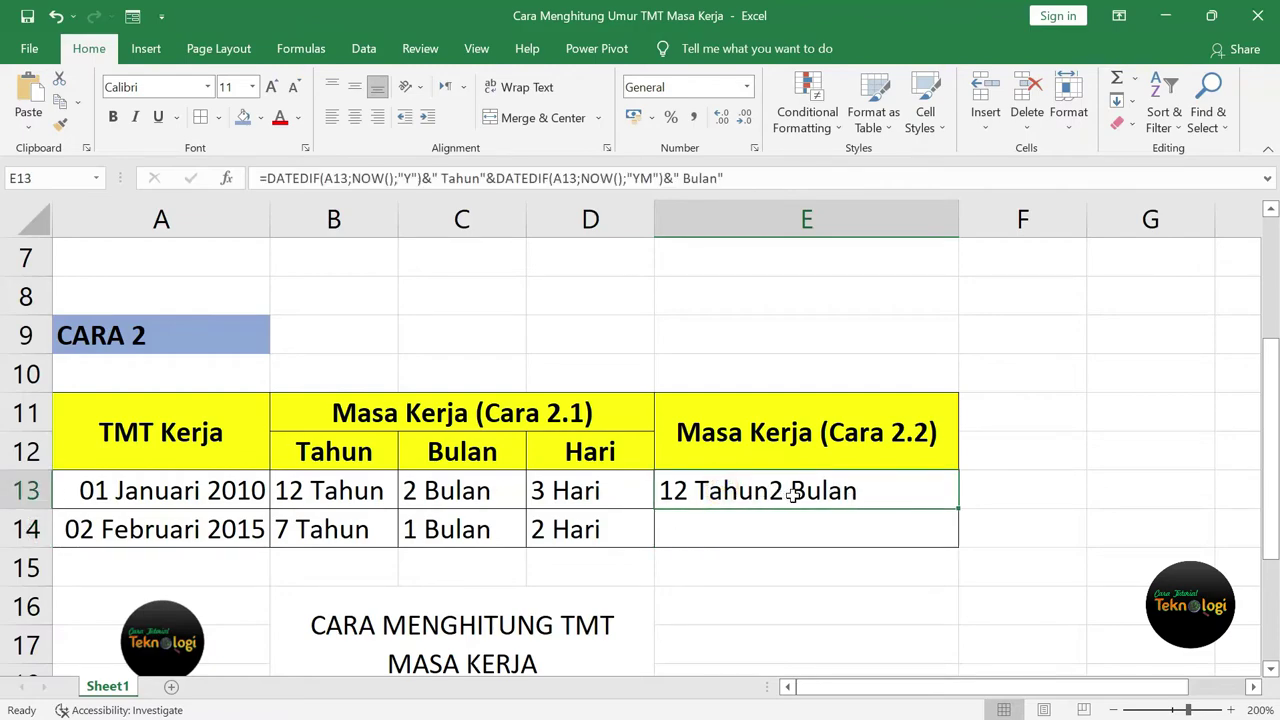
click(598, 494)
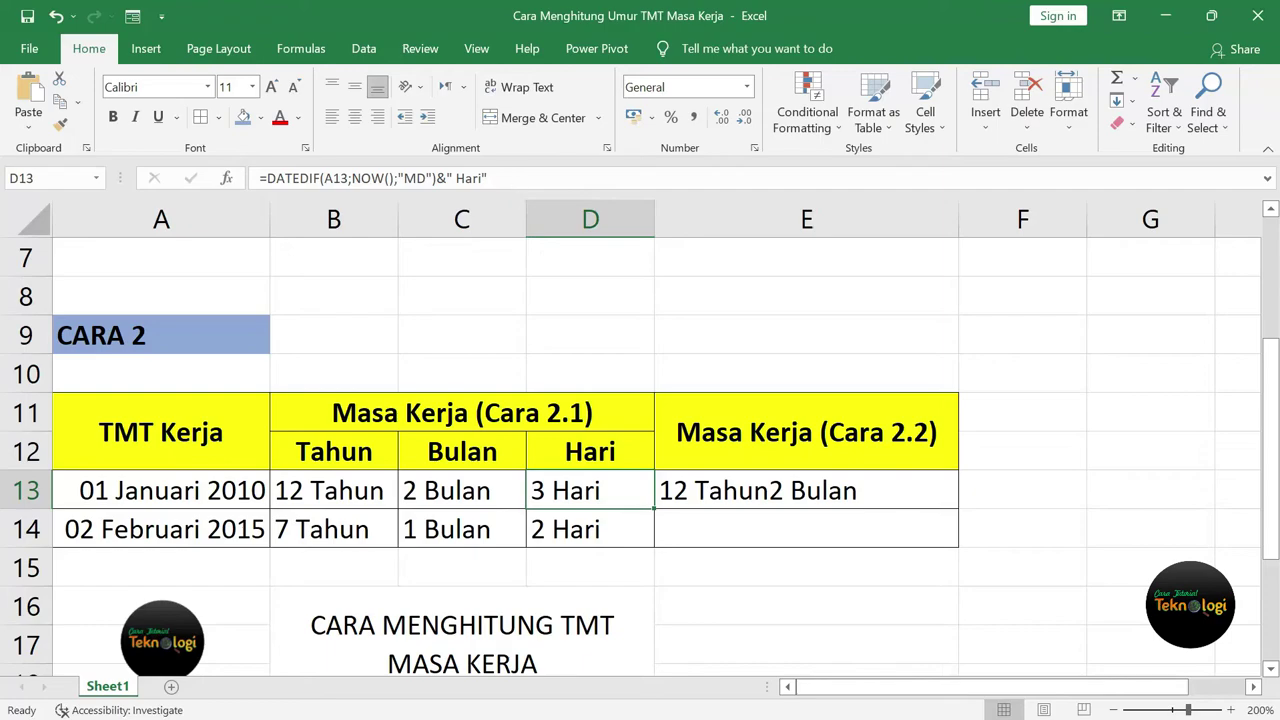
drag(490, 178, 262, 178)
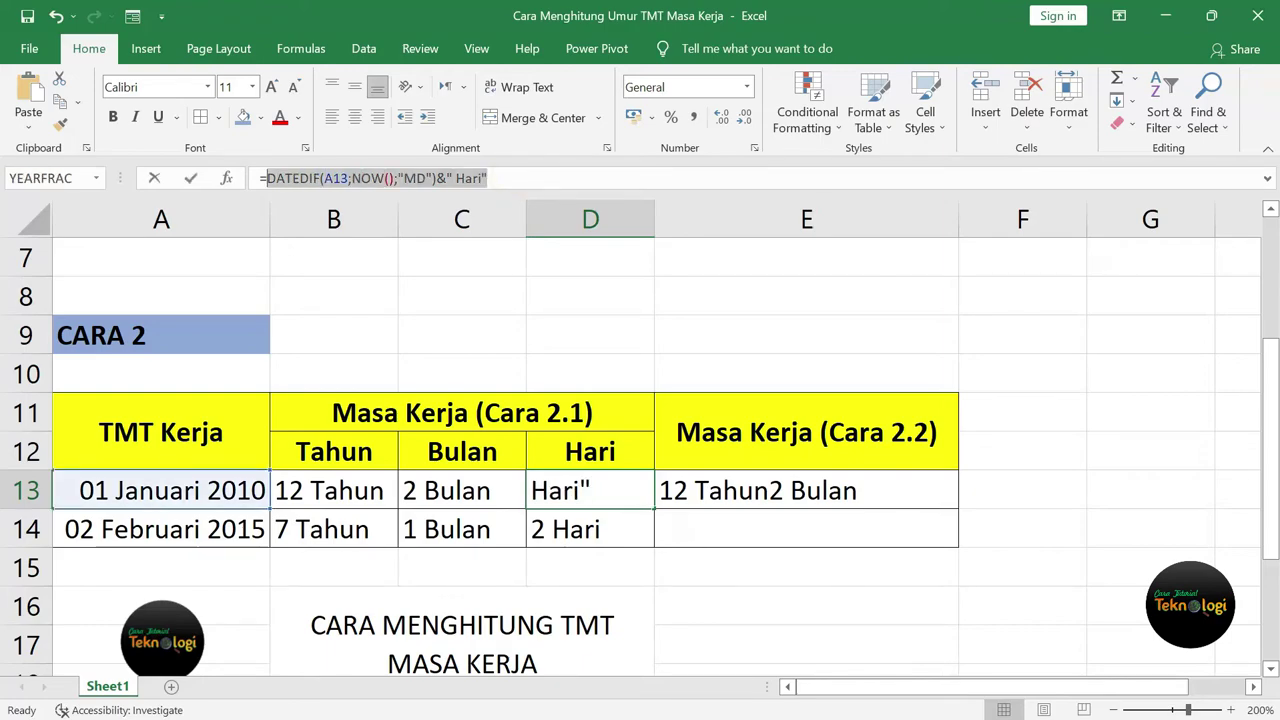
right_click(280, 178)
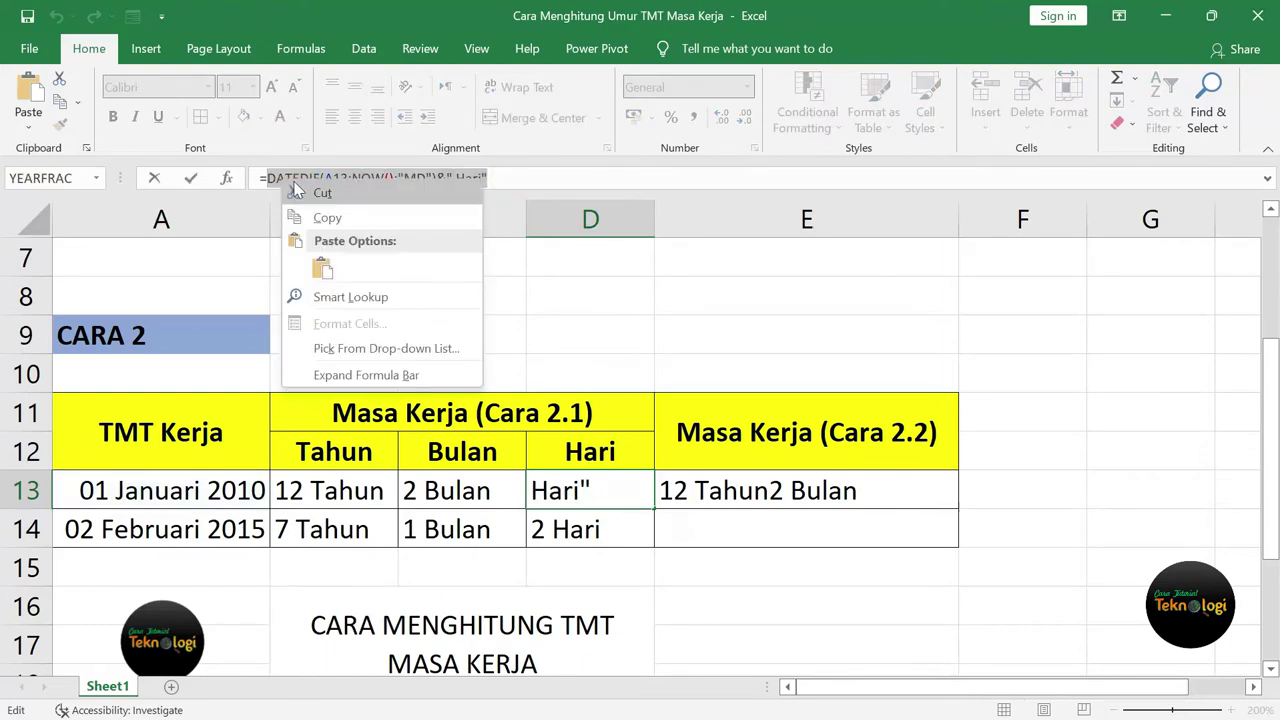
click(314, 214)
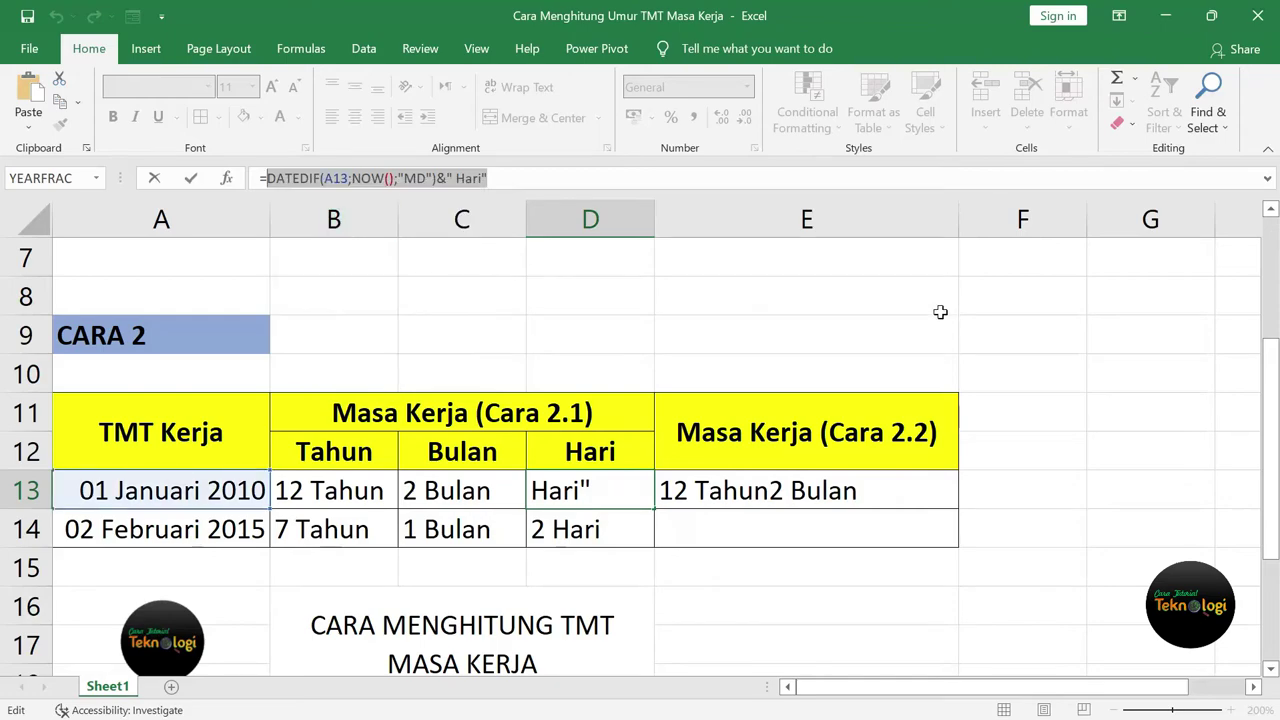
key(Escape)
Step: Append & and the pasted days part to E13's formula, showing 12 Tahun2 Bulan3 Hari
key(Right)
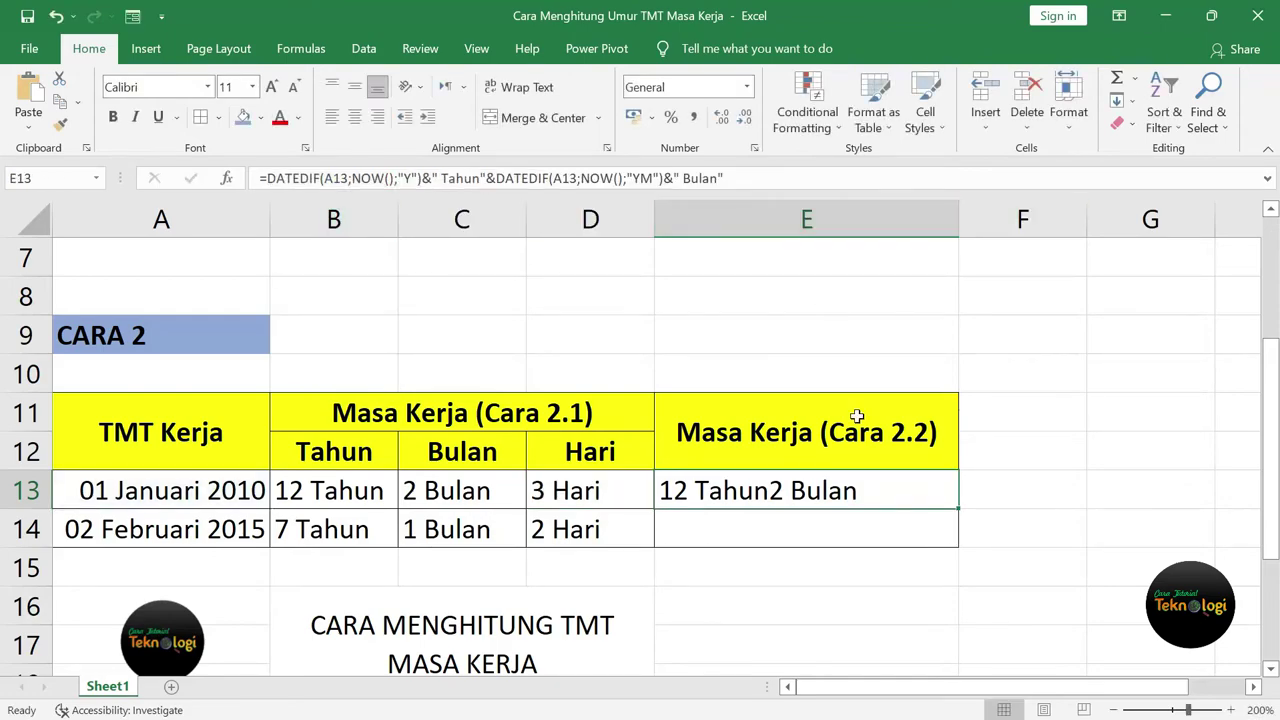
double_click(884, 490)
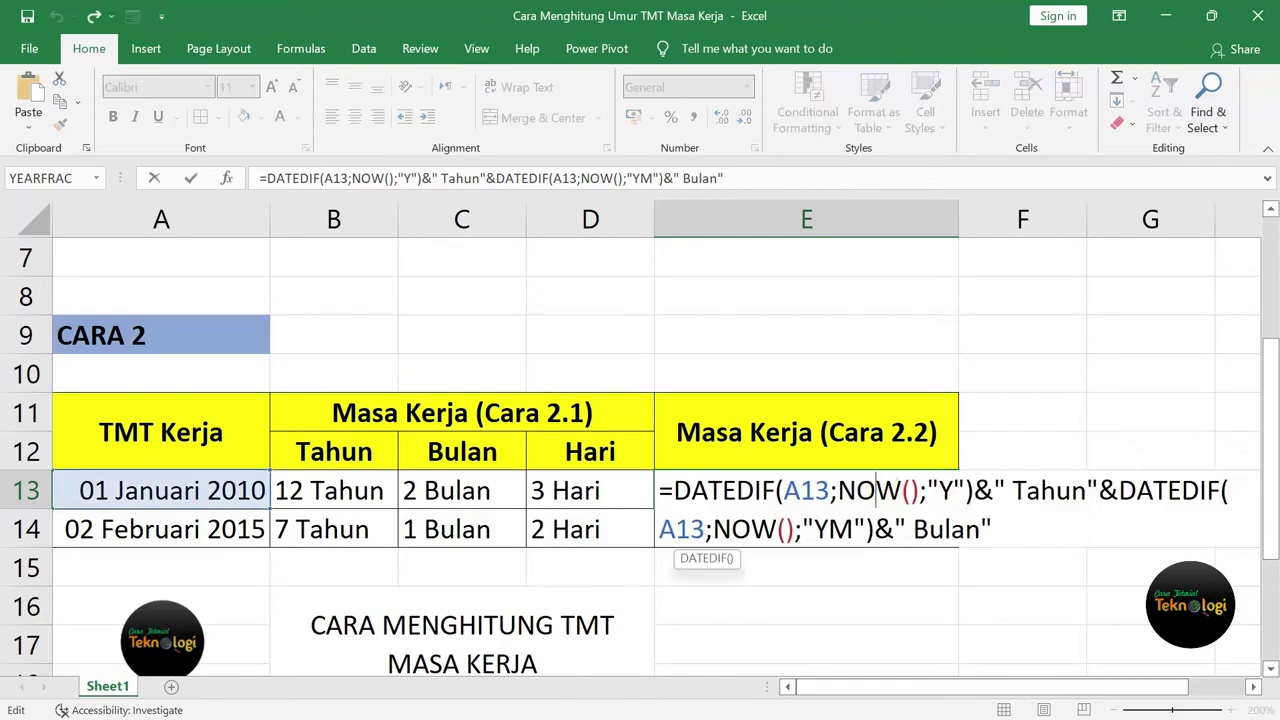
click(993, 529)
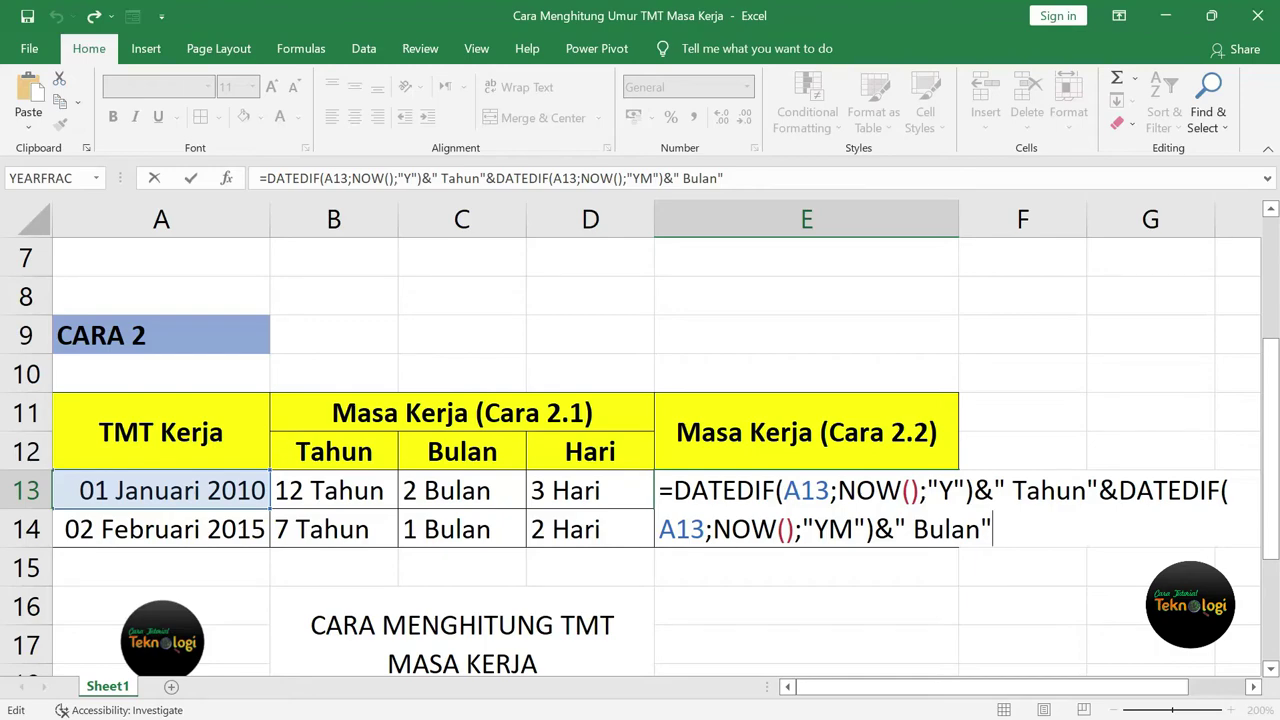
text(&)
right_click(1013, 535)
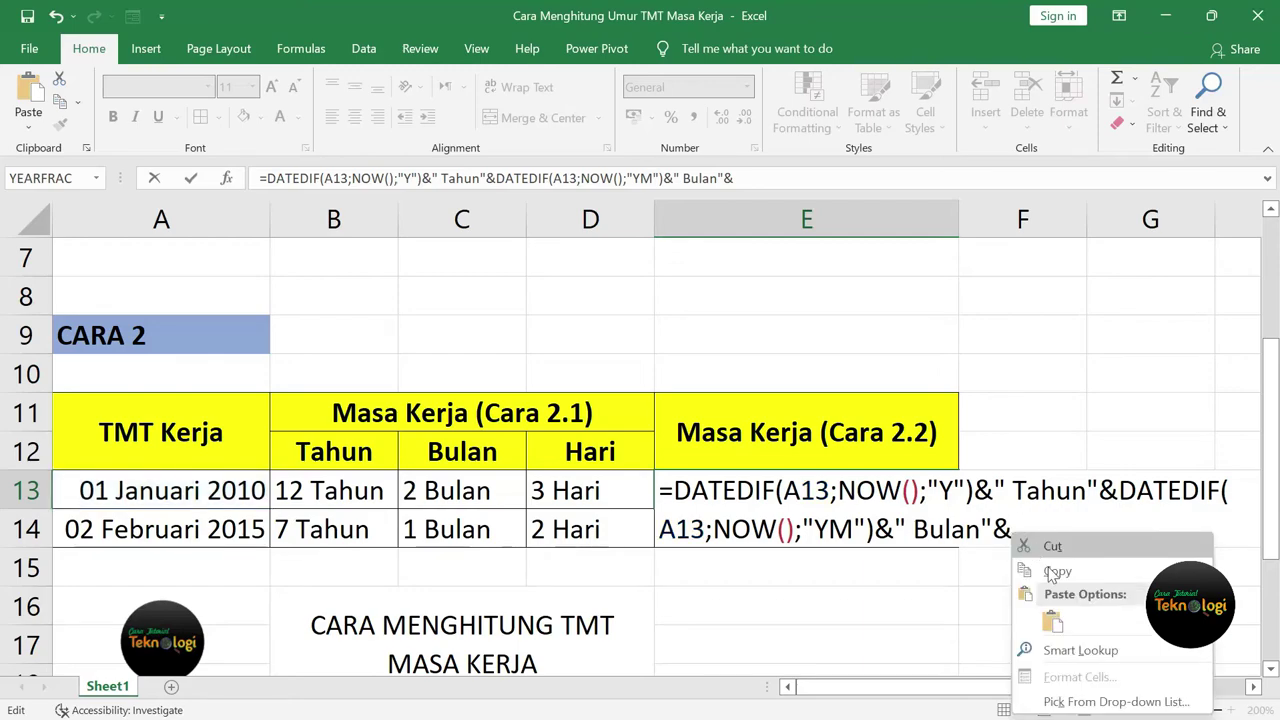
click(1055, 622)
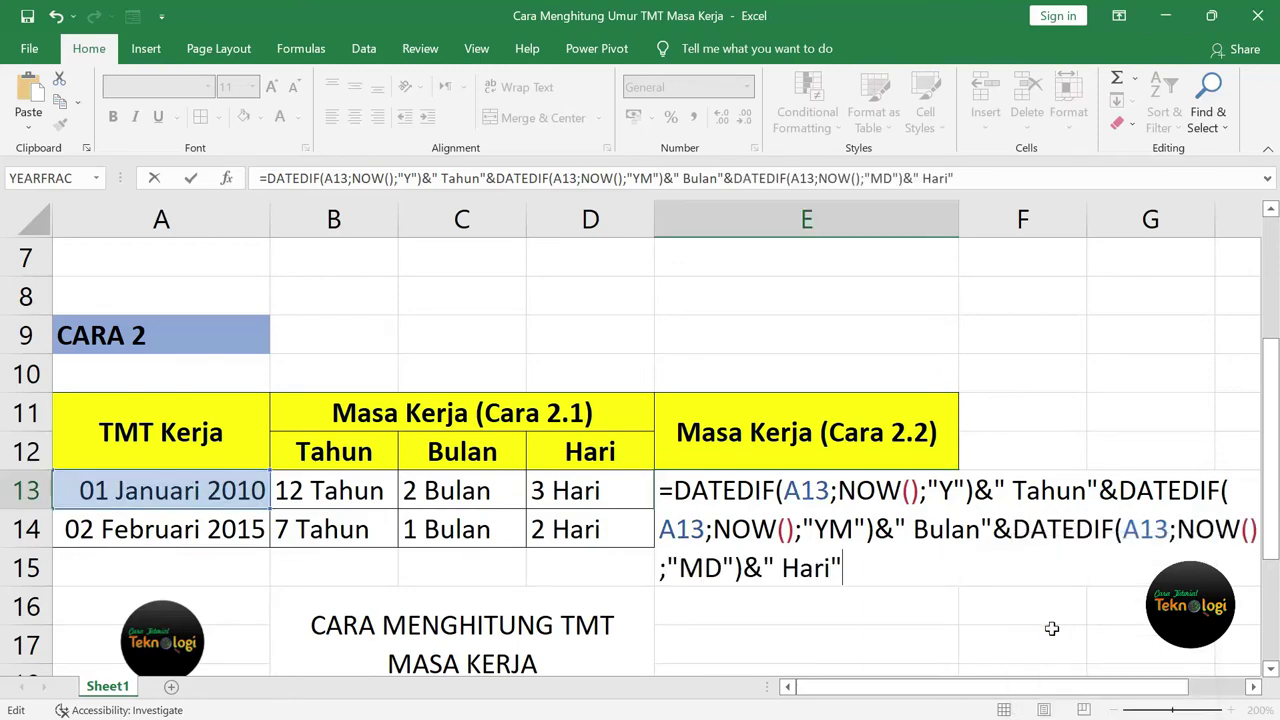
key(Return)
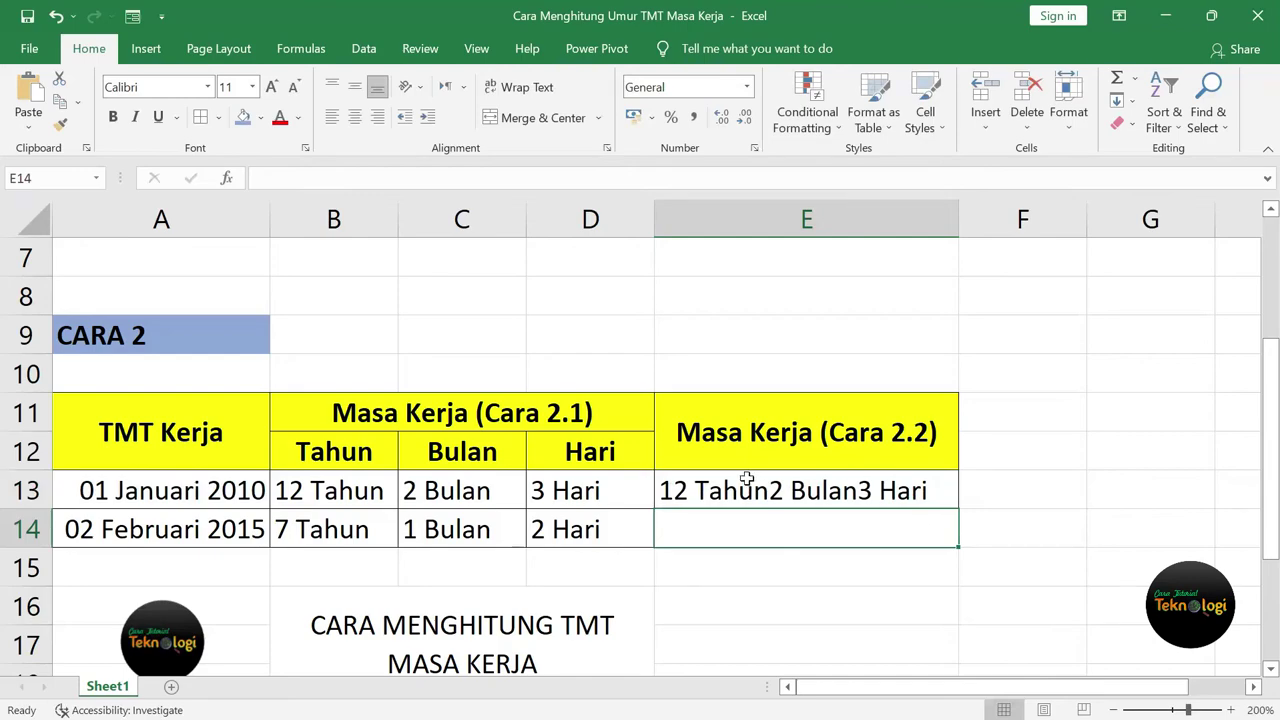
click(735, 490)
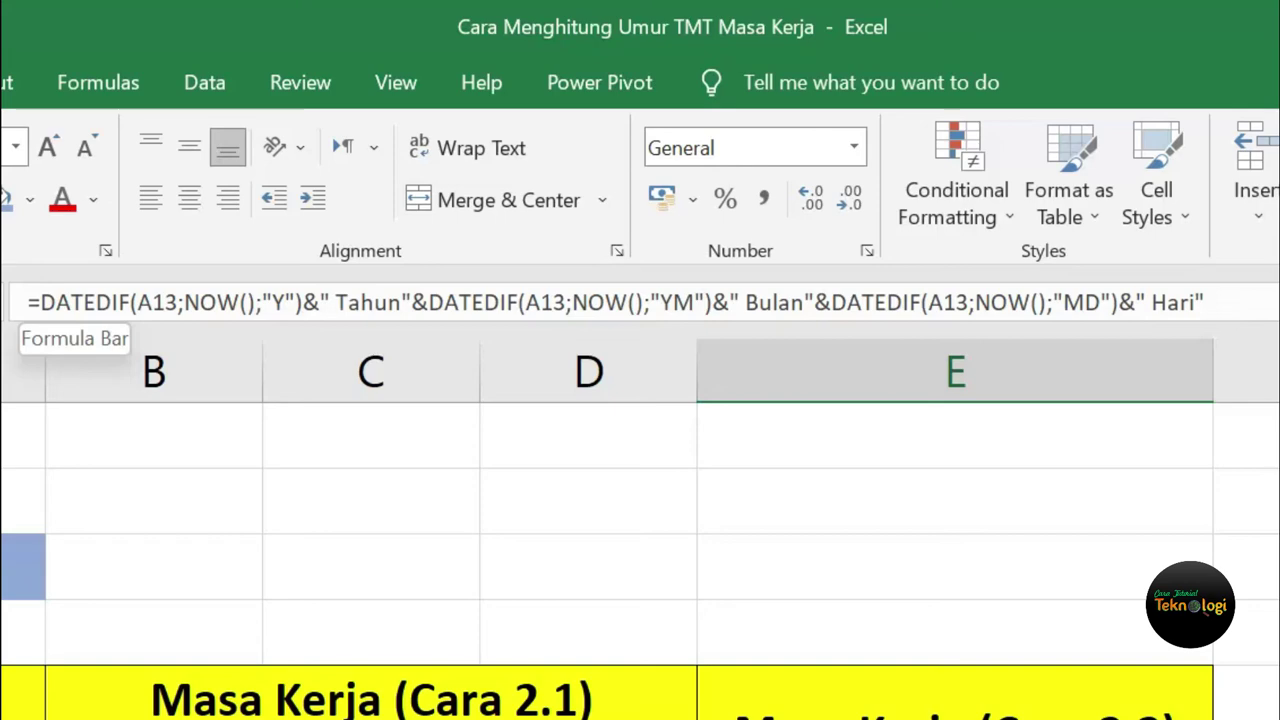
Step: Add spaces after the Tahun and Bulan labels so E13 reads 12 Tahun 2 Bulan 3 Hari
click(403, 302)
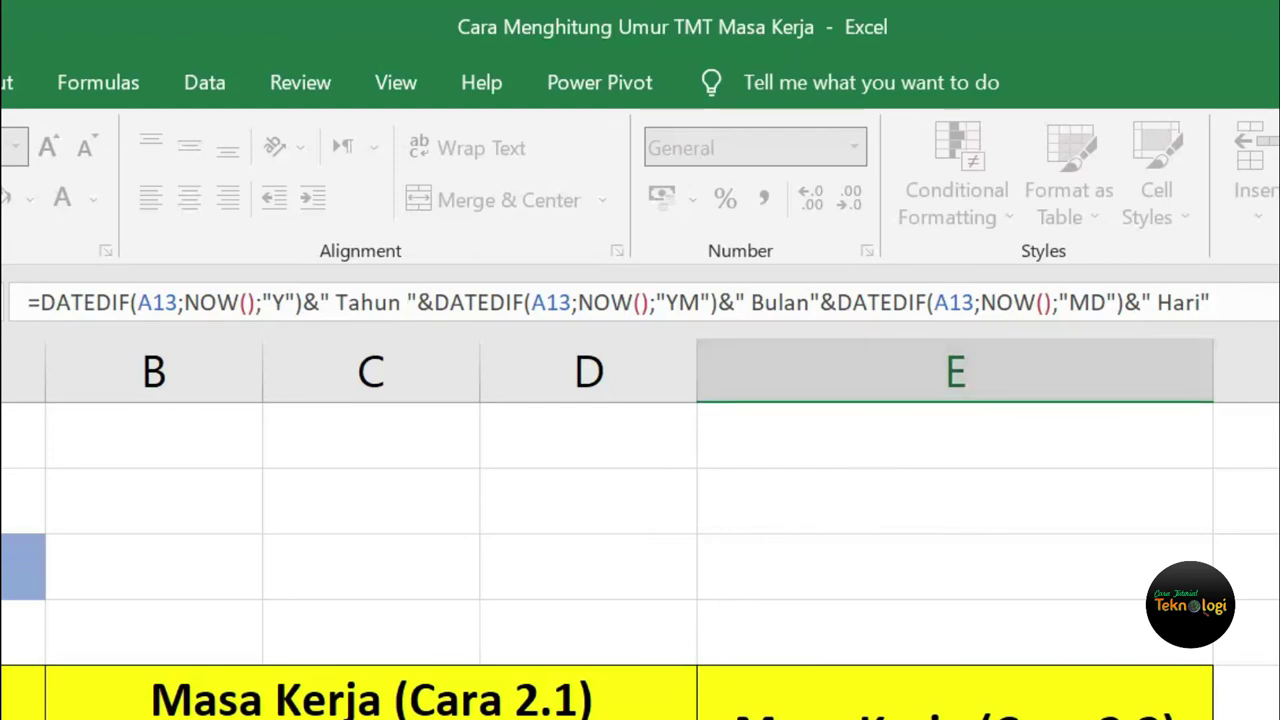
click(809, 302)
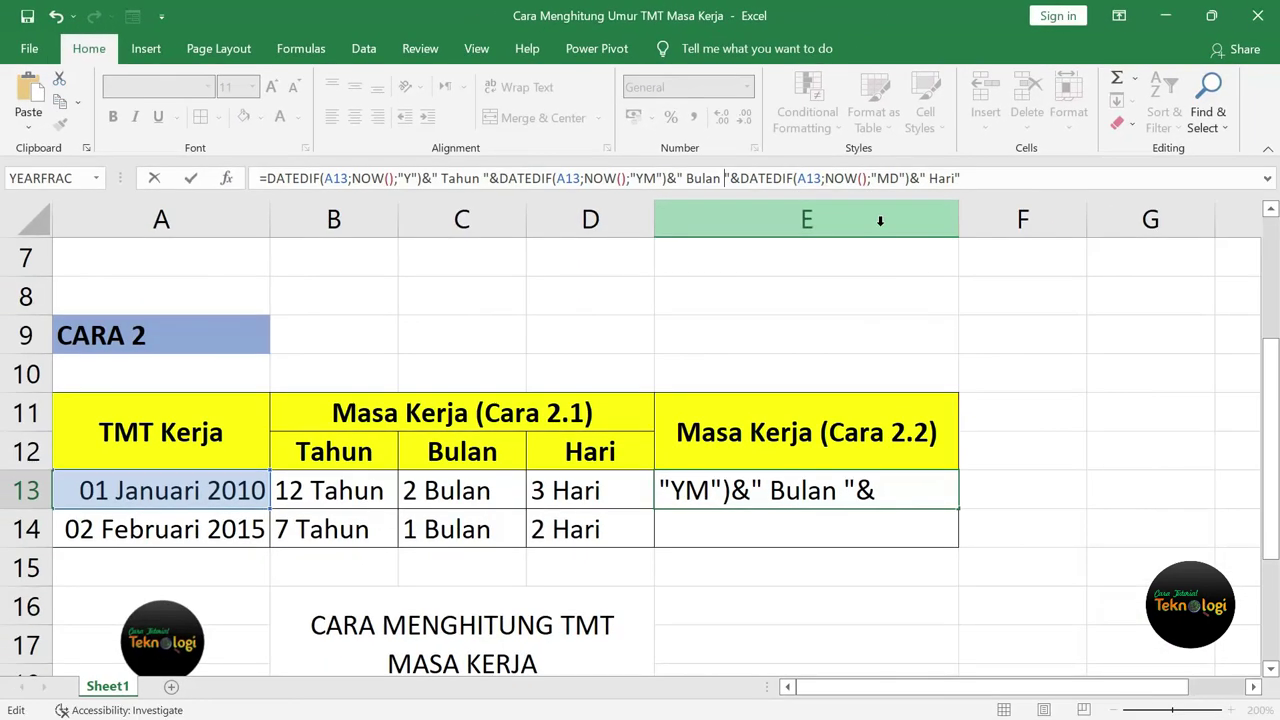
key(Return)
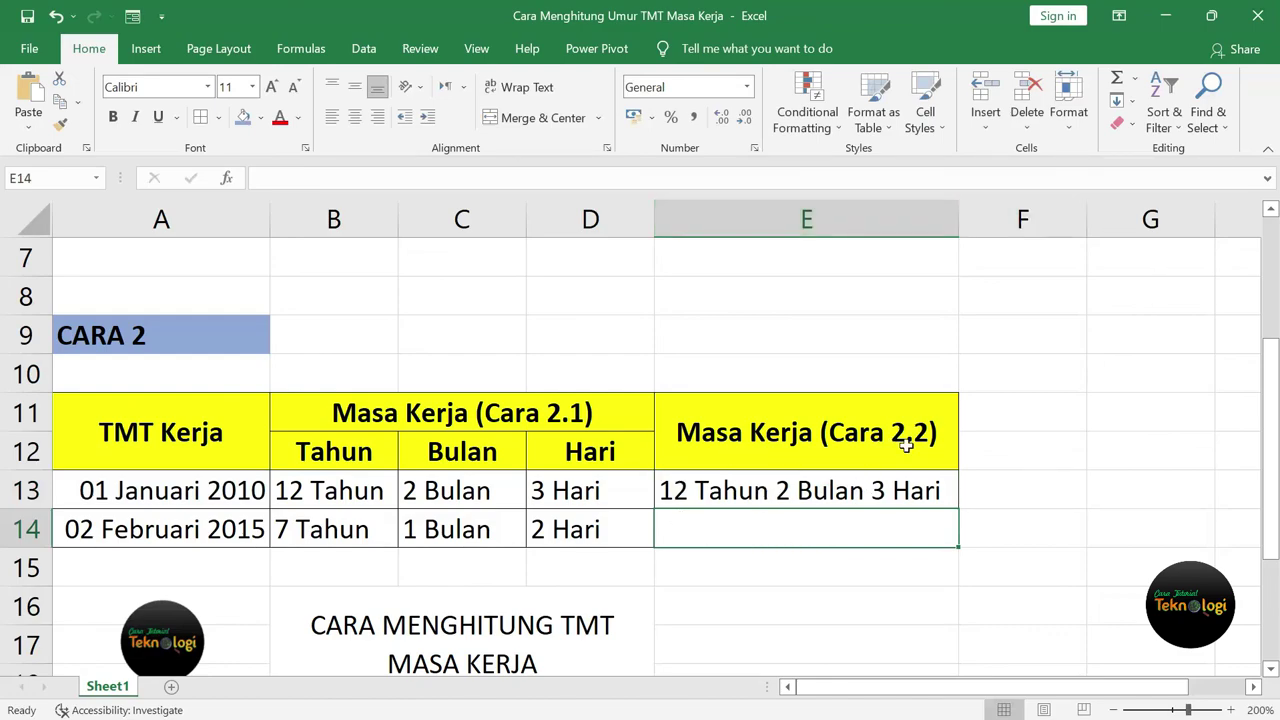
Step: Fill E13's formula down to E14, giving 7 Tahun 1 Bulan 2 Hari for 02 Februari 2015
click(940, 494)
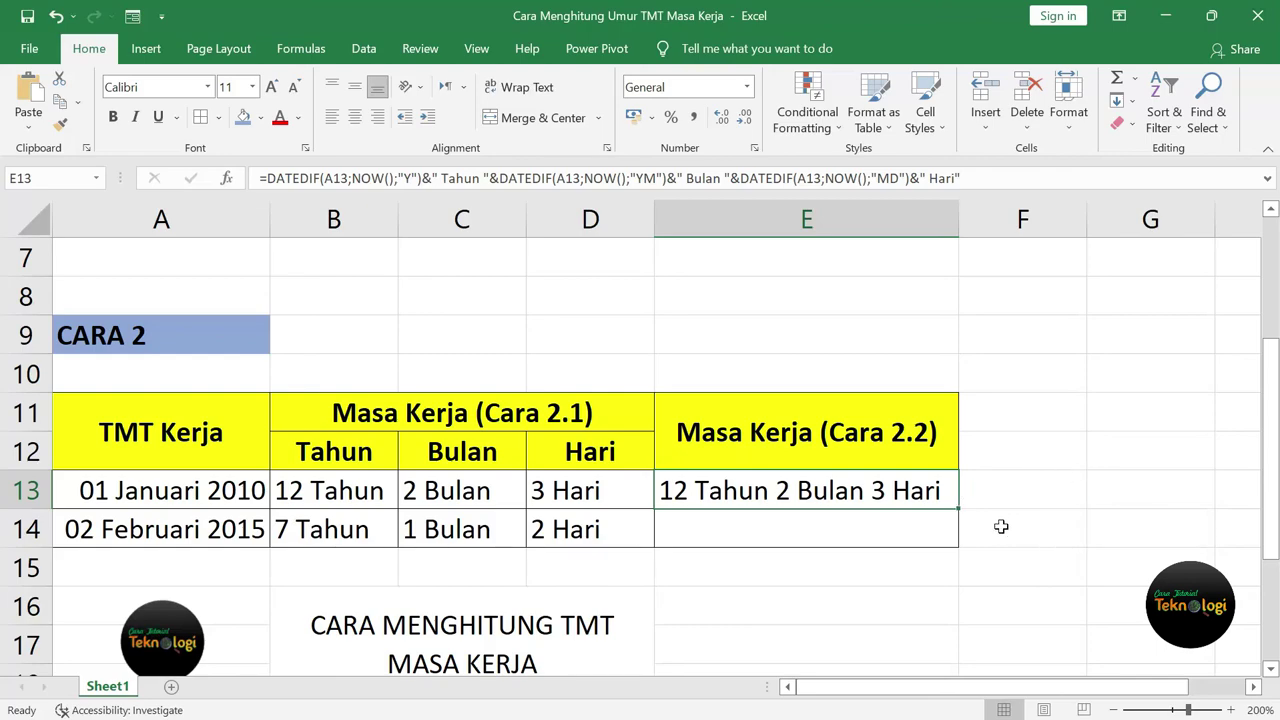
drag(960, 511, 958, 545)
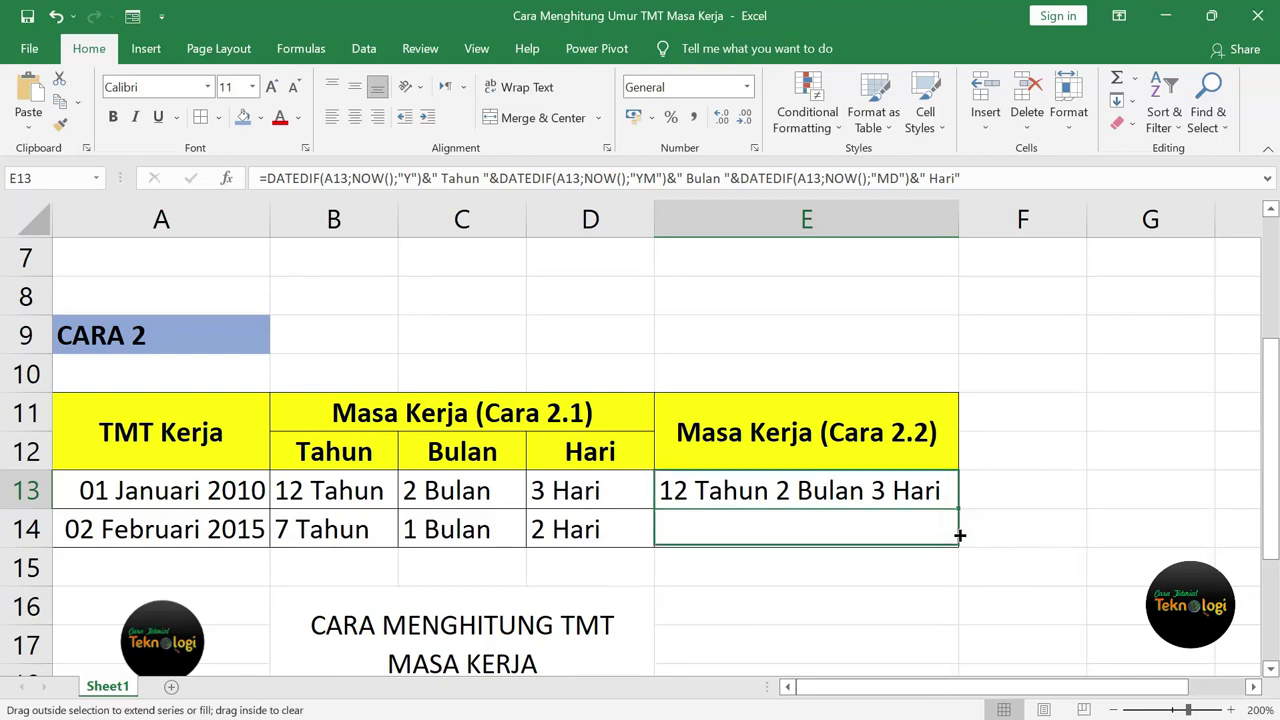
click(912, 530)
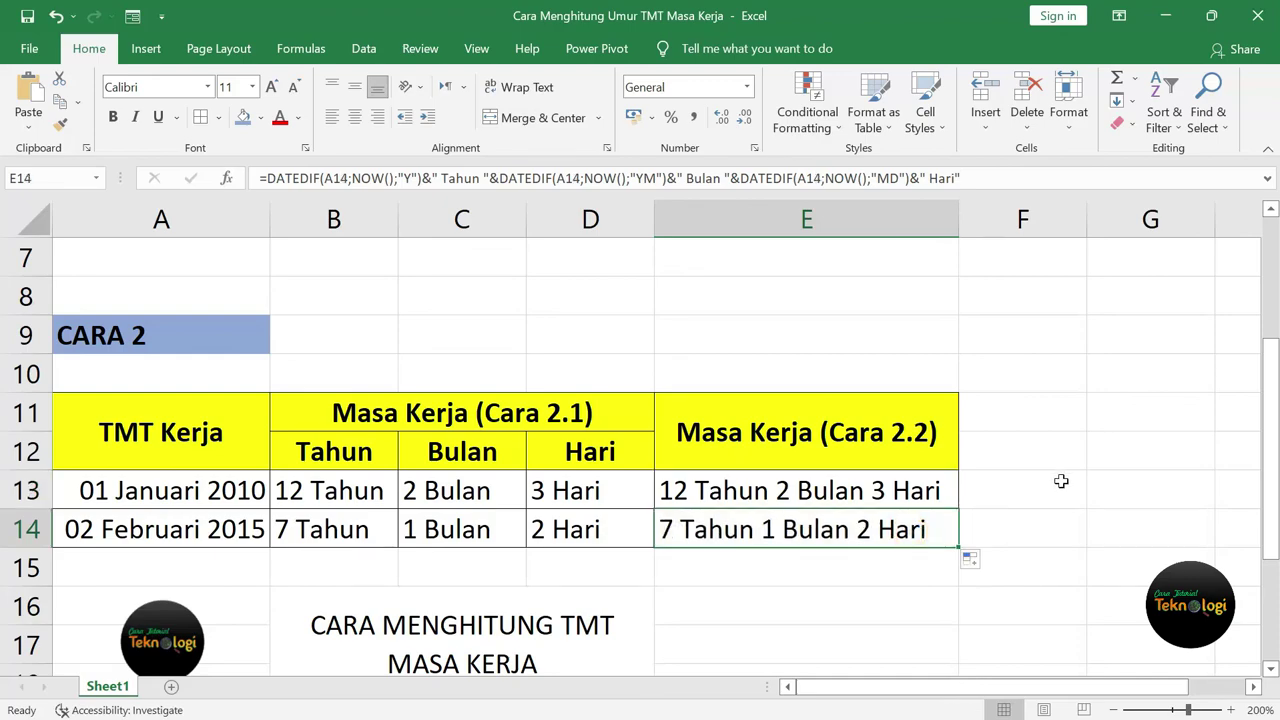
click(1058, 480)
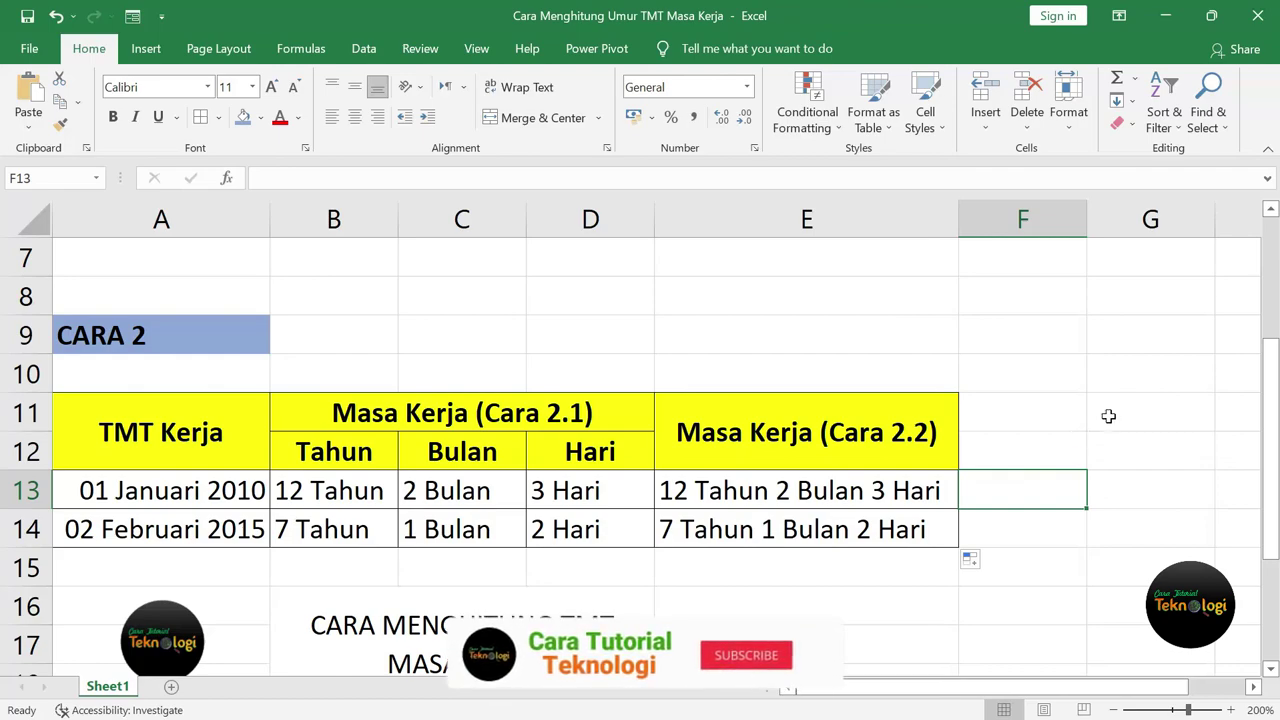
click(1108, 416)
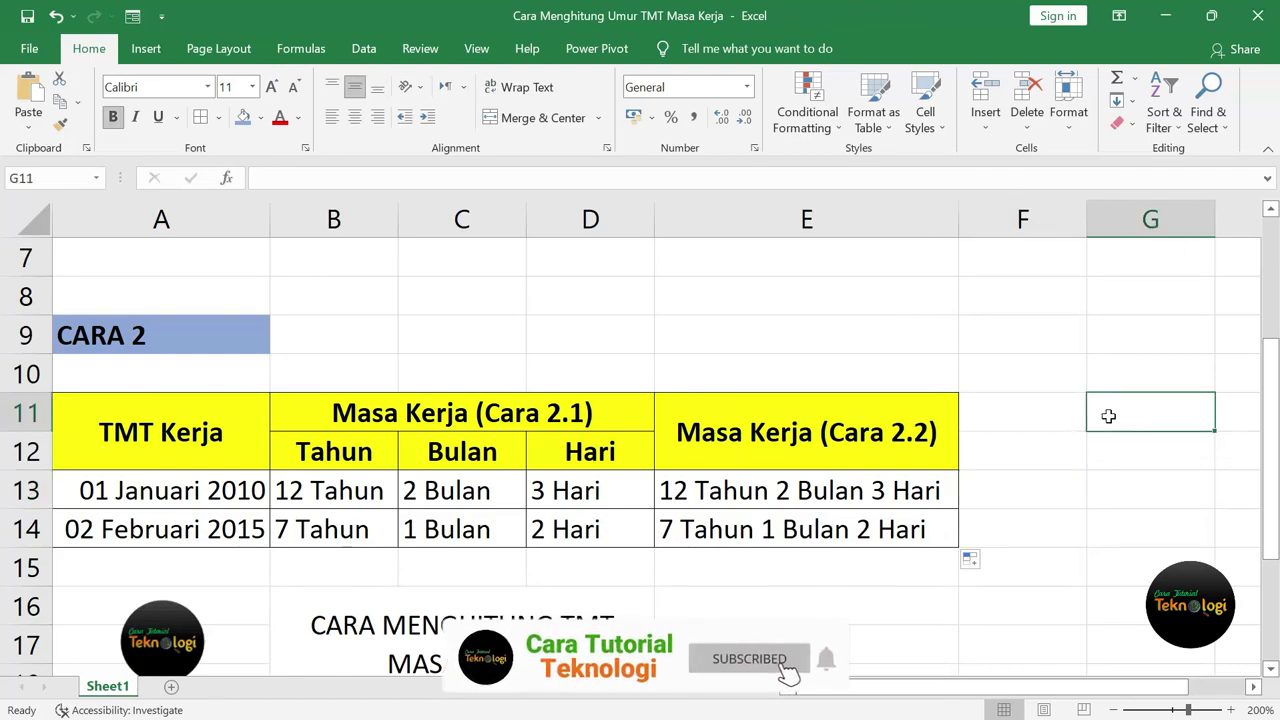